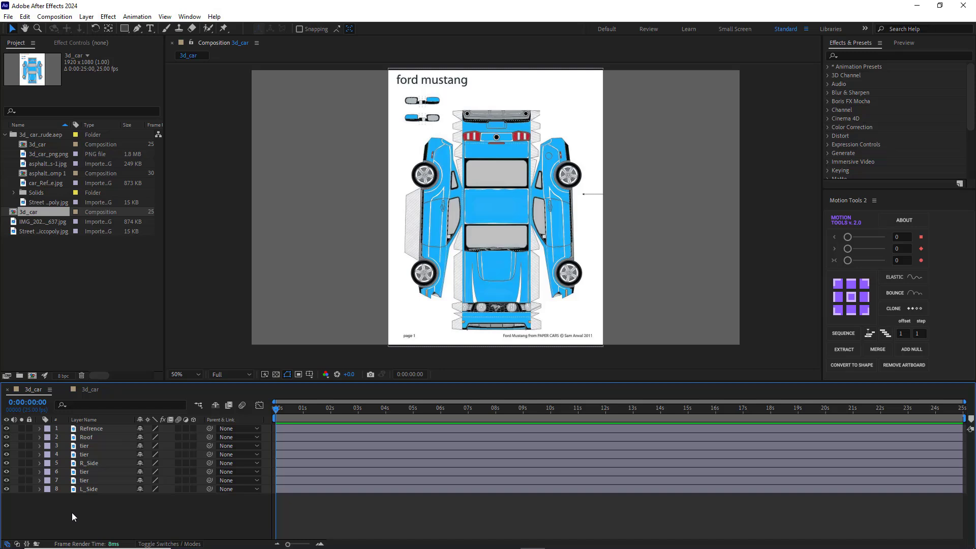
# Step: Hide the Refrence layer and turn all layers of the composition into 3D layers
pyautogui.click(7, 428)
pyautogui.scroll(1, 554, 264)
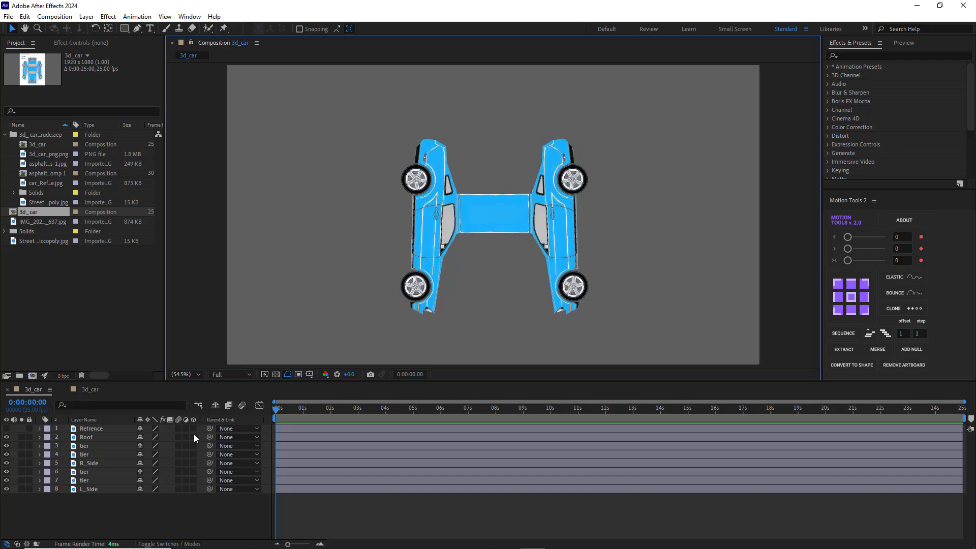
pyautogui.moveTo(192, 429); pyautogui.dragTo(194, 488)
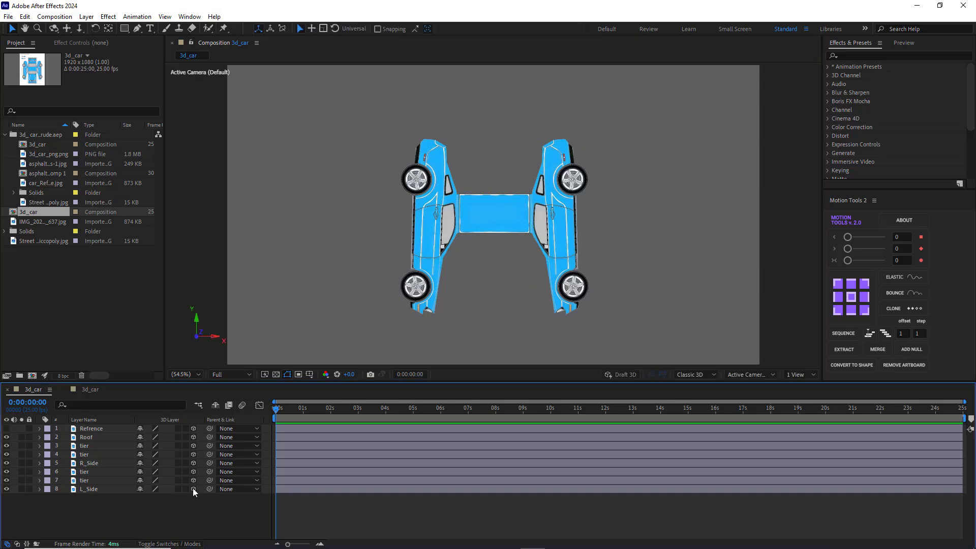
# Step: Add a new null object to the 3d_car composition
pyautogui.rightClick(159, 517)
pyautogui.moveTo(206, 393)
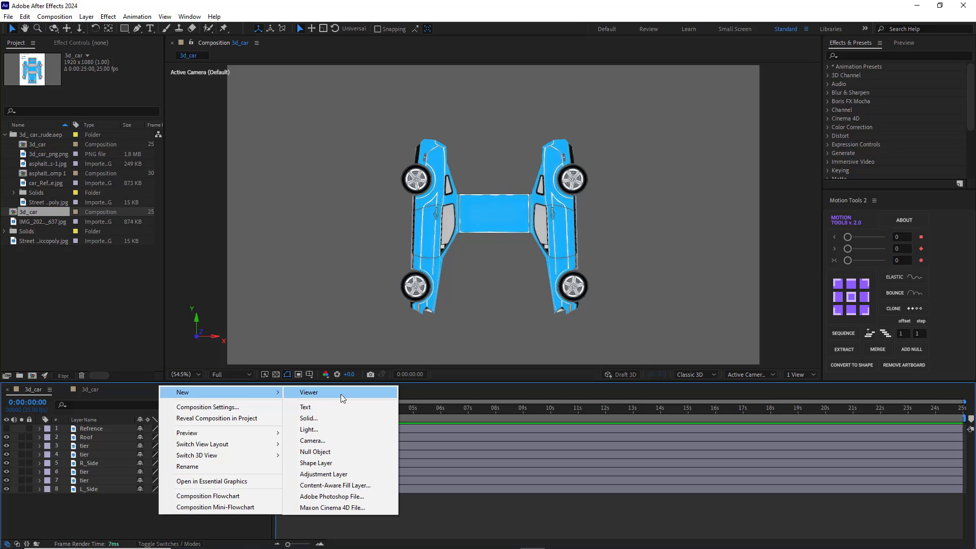
pyautogui.click(331, 451)
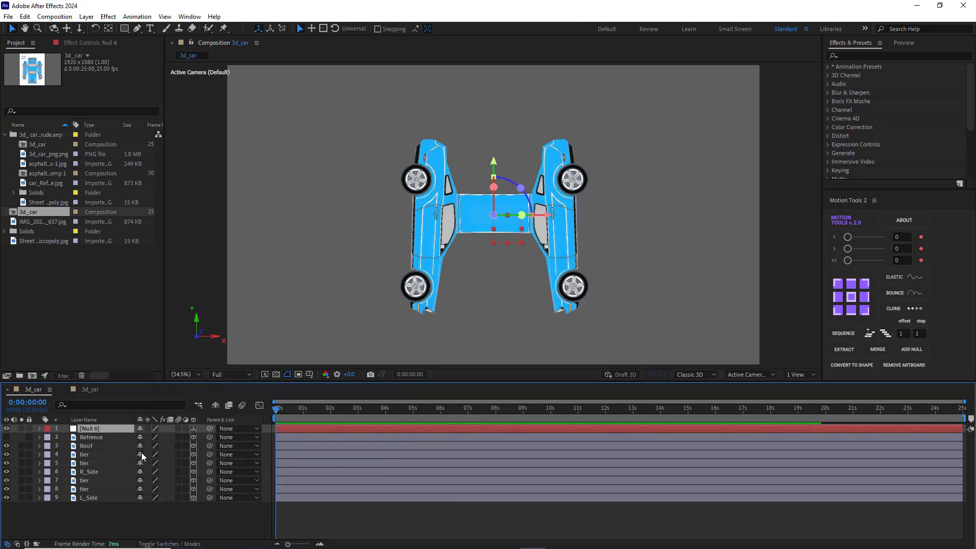
# Step: Parent the two left wheel layers to L_Side and the two right wheel layers to R_Side
pyautogui.click(83, 480)
pyautogui.keyDown('ctrl'); pyautogui.click(83, 489); pyautogui.keyUp('ctrl')
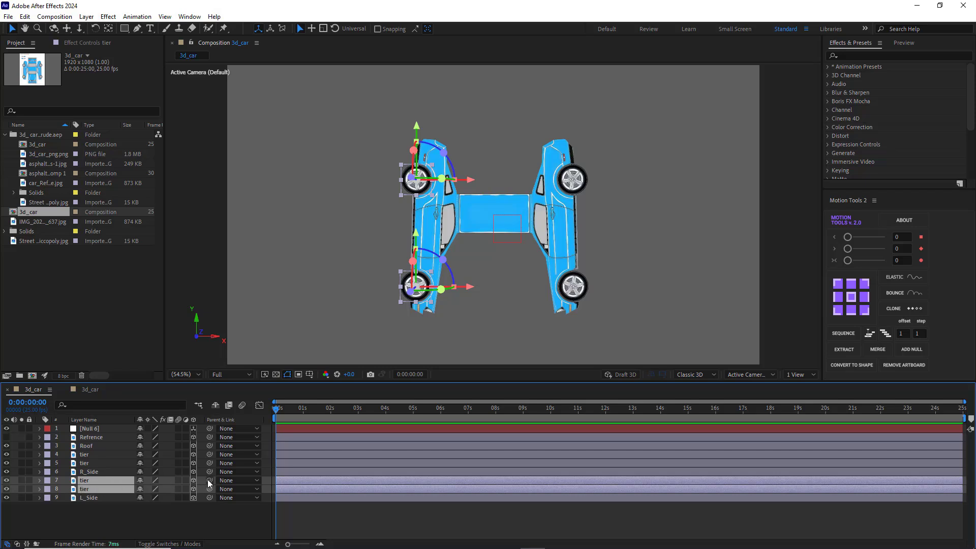
pyautogui.moveTo(182, 487); pyautogui.dragTo(90, 500)
pyautogui.click(93, 456)
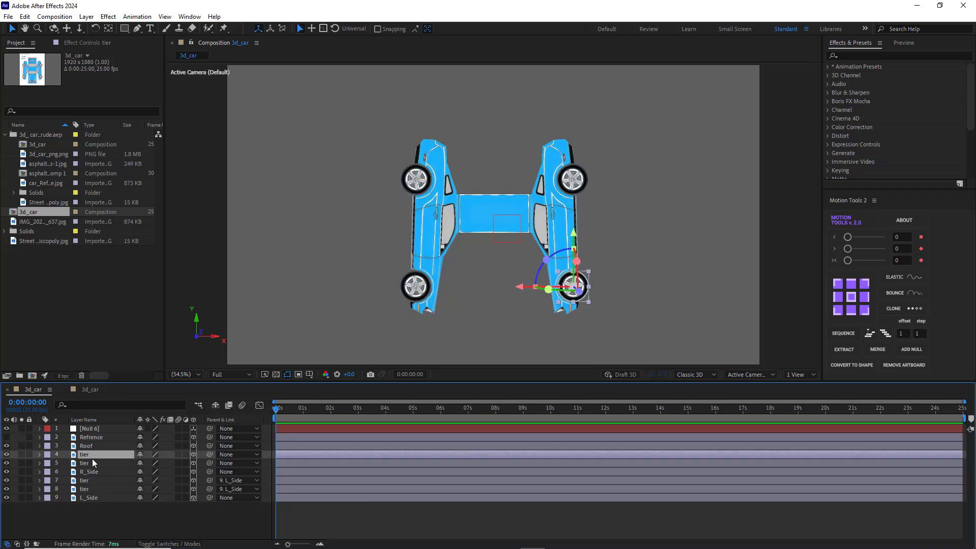
pyautogui.keyDown('ctrl'); pyautogui.click(92, 462); pyautogui.keyUp('ctrl')
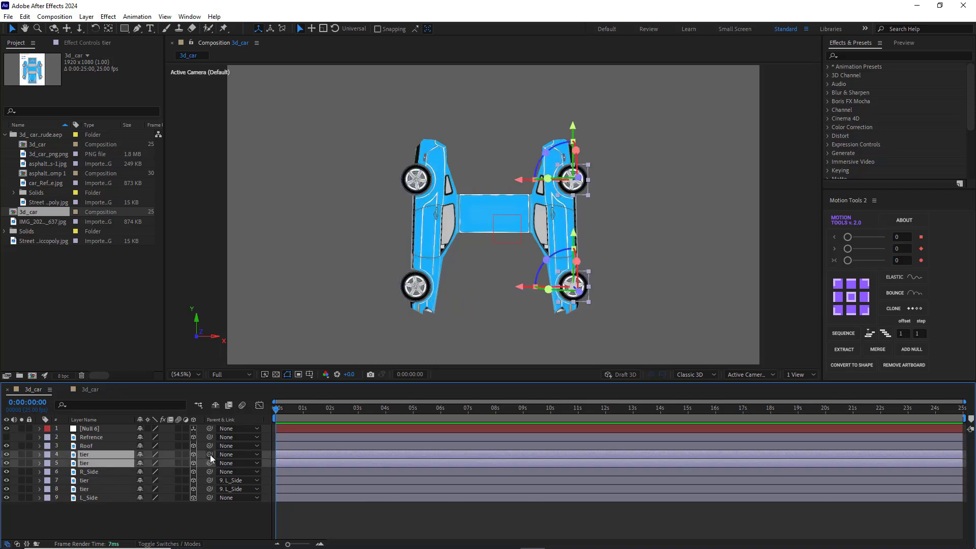
pyautogui.moveTo(210, 455); pyautogui.dragTo(93, 474)
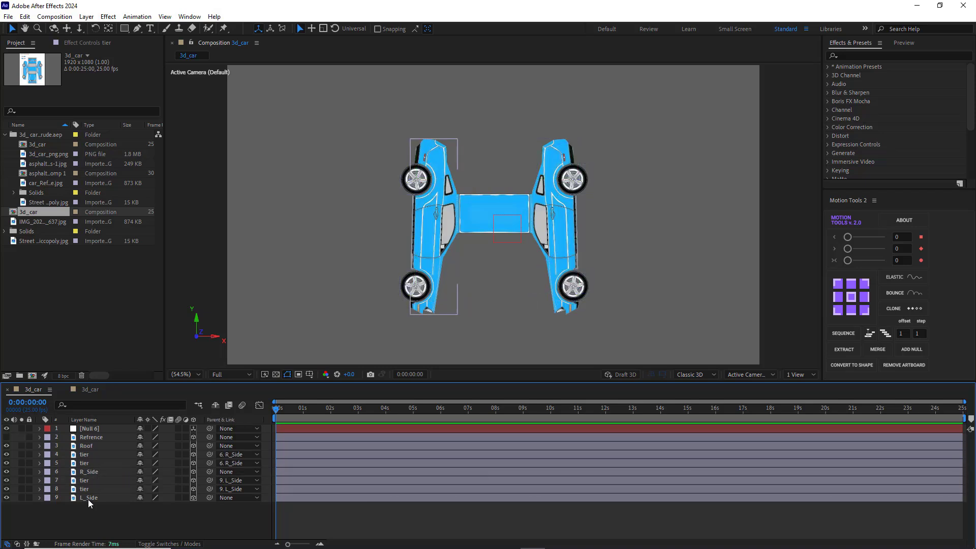
# Step: Parent the L_Side and R_Side layers to the null object
pyautogui.click(89, 499)
pyautogui.keyDown('ctrl'); pyautogui.click(88, 472); pyautogui.keyUp('ctrl')
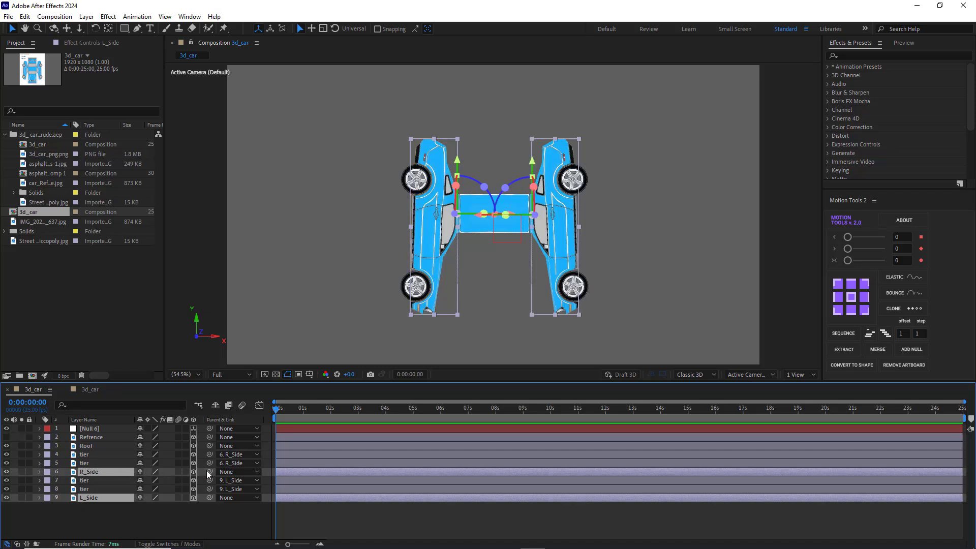
pyautogui.moveTo(209, 472); pyautogui.dragTo(94, 430)
pyautogui.click(88, 508)
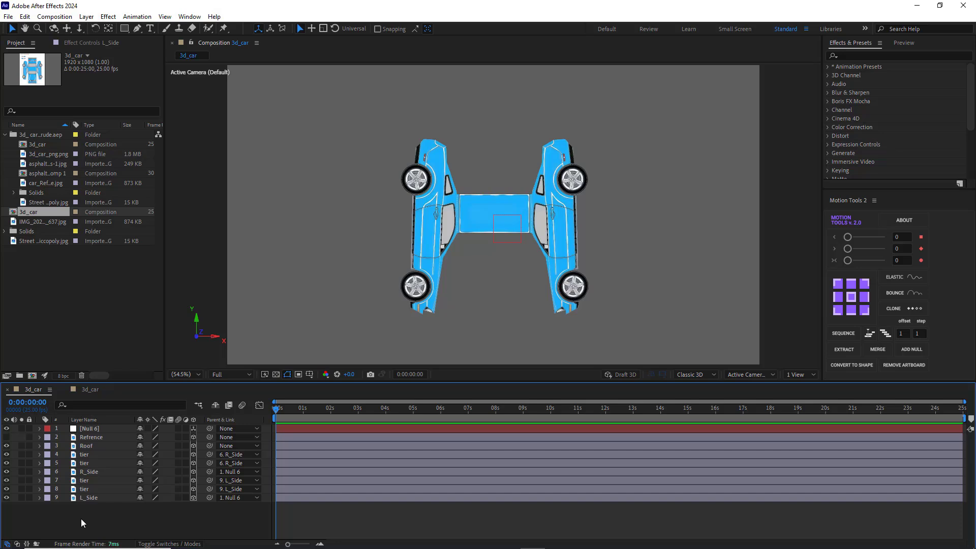
# Step: Set the Y Rotation of the R_Side layer to -90° to fold it perpendicular to the roof
pyautogui.click(89, 472)
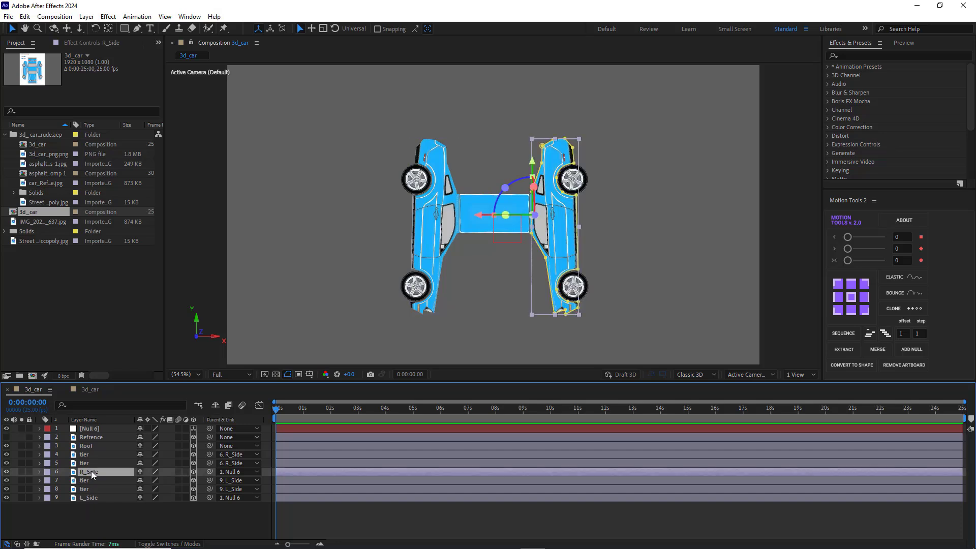
pyautogui.press('r')
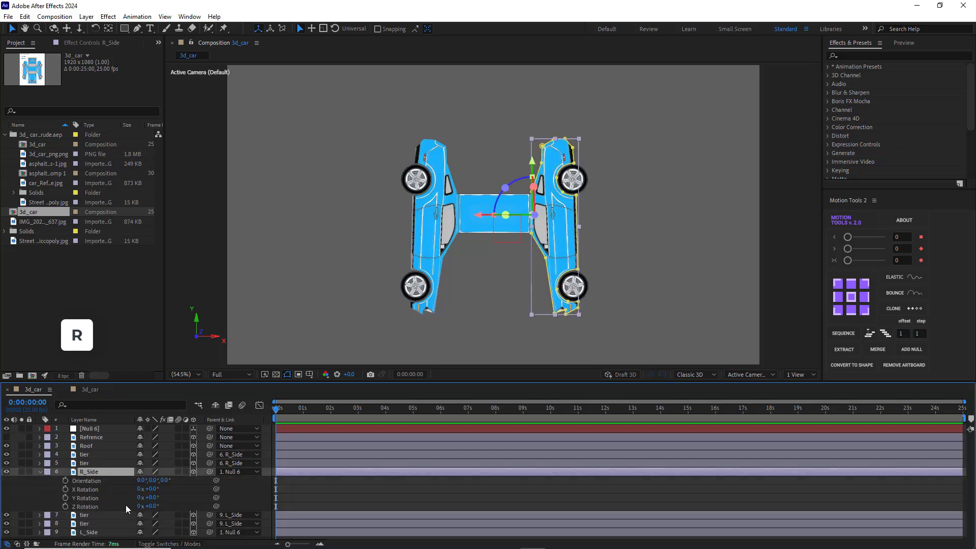
pyautogui.click(152, 498)
pyautogui.write('-90')
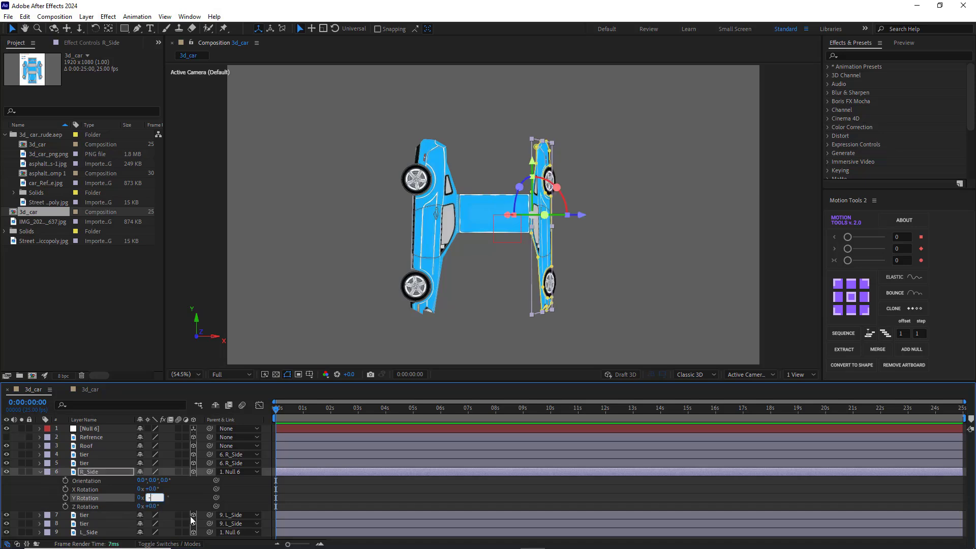
pyautogui.press('Return')
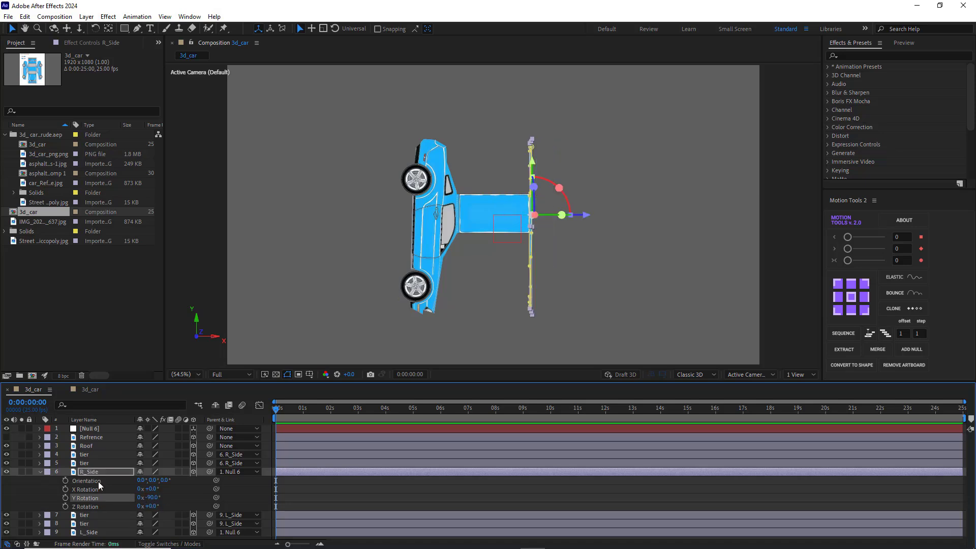
pyautogui.scroll(4, 445, 215)
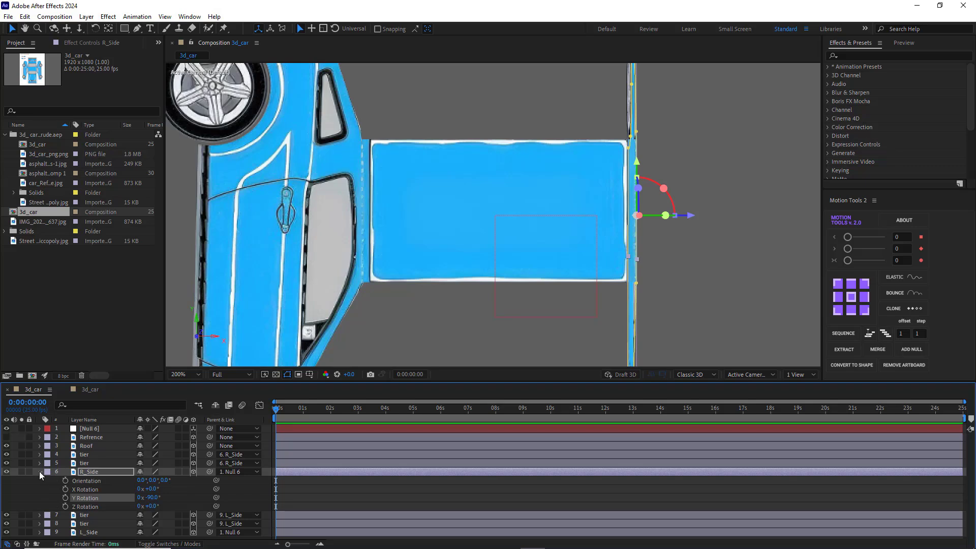
pyautogui.click(39, 471)
# Step: Set the Y Rotation of the L_Side layer to 90° to fold it perpendicular to the roof
pyautogui.click(93, 499)
pyautogui.press('r')
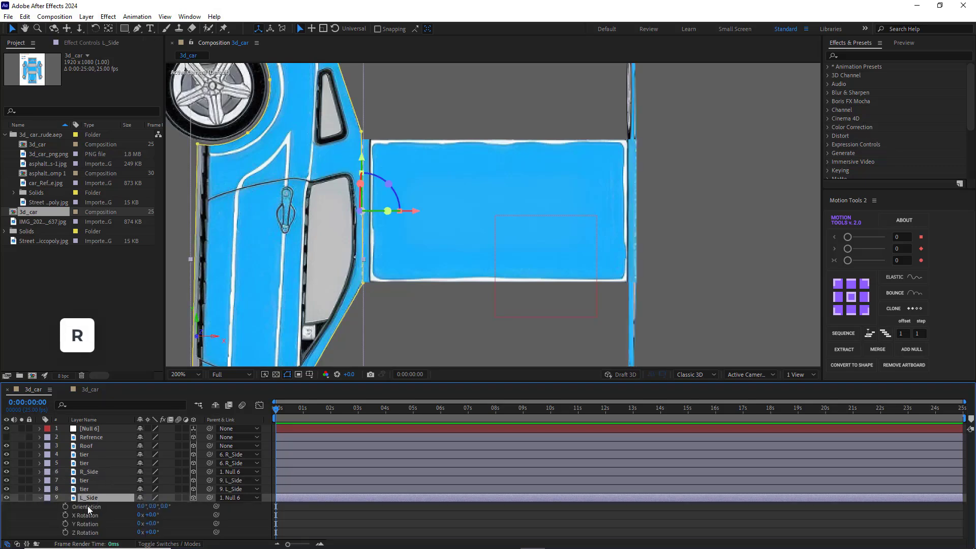
pyautogui.click(151, 523)
pyautogui.write('90')
pyautogui.press('Return')
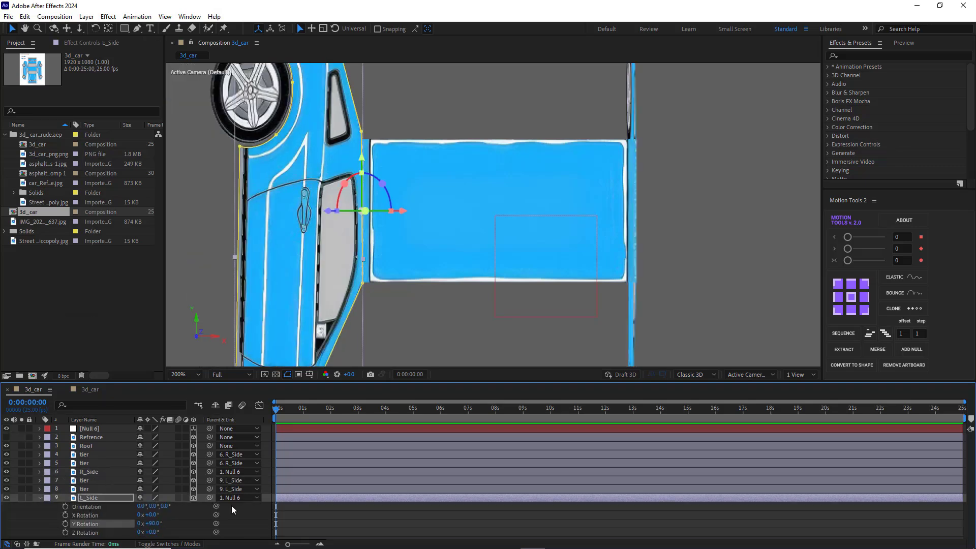
# Step: Check the folded car sides from the Back view and return to the Active Camera view
pyautogui.click(406, 305)
pyautogui.scroll(-2, 452, 238)
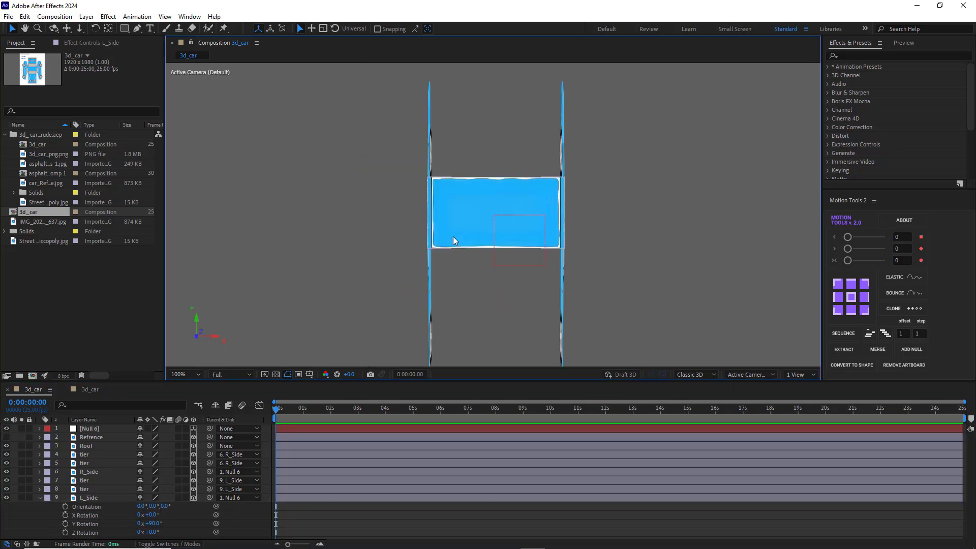
pyautogui.click(747, 374)
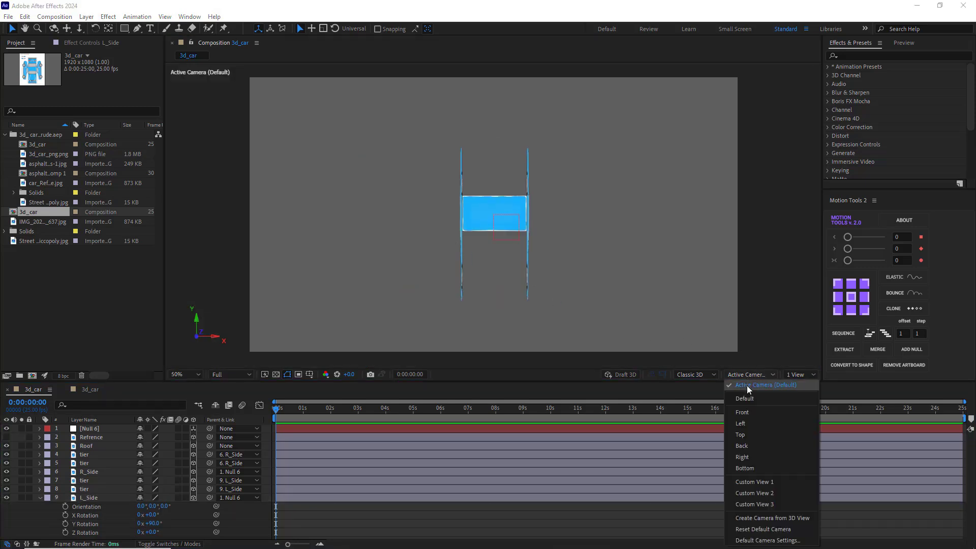
pyautogui.click(748, 447)
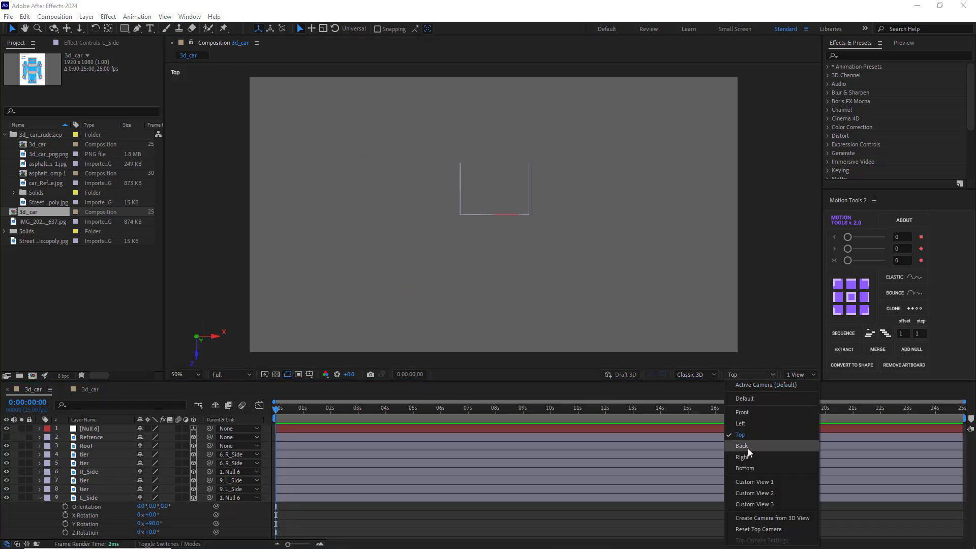
pyautogui.click(737, 375)
pyautogui.click(737, 376)
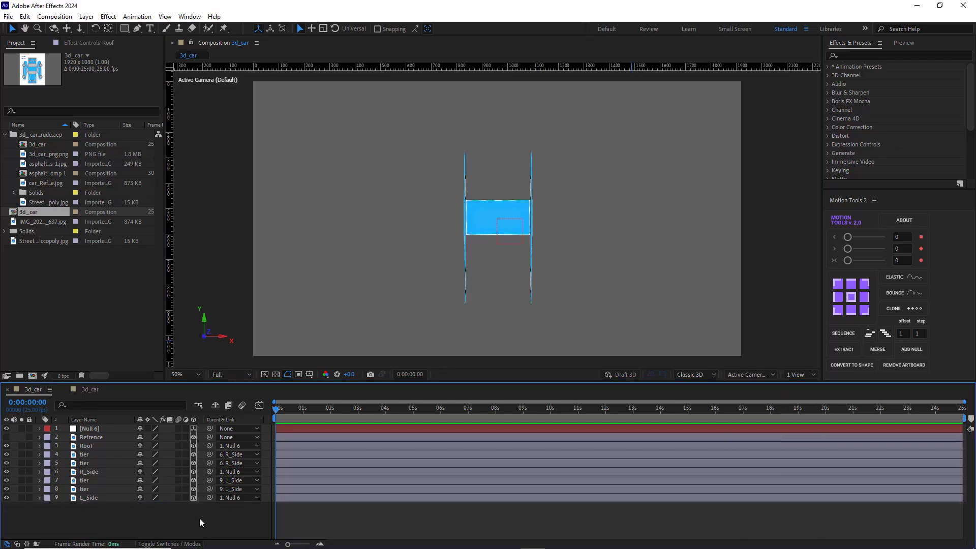
# Step: Duplicate the Roof layer and move the copy's anchor point to the middle of its lower edge
pyautogui.click(88, 446)
pyautogui.hotkey('ctrl', 'd')
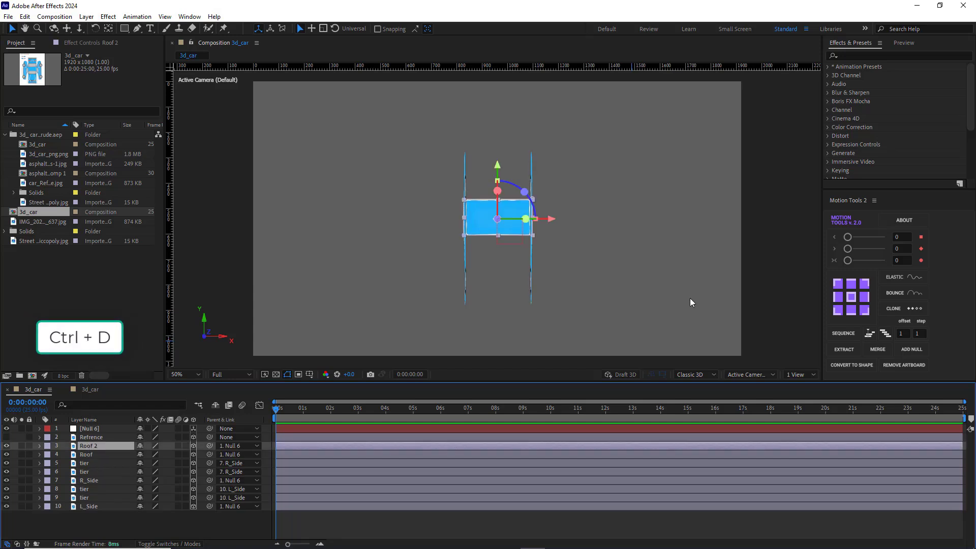
pyautogui.click(852, 307)
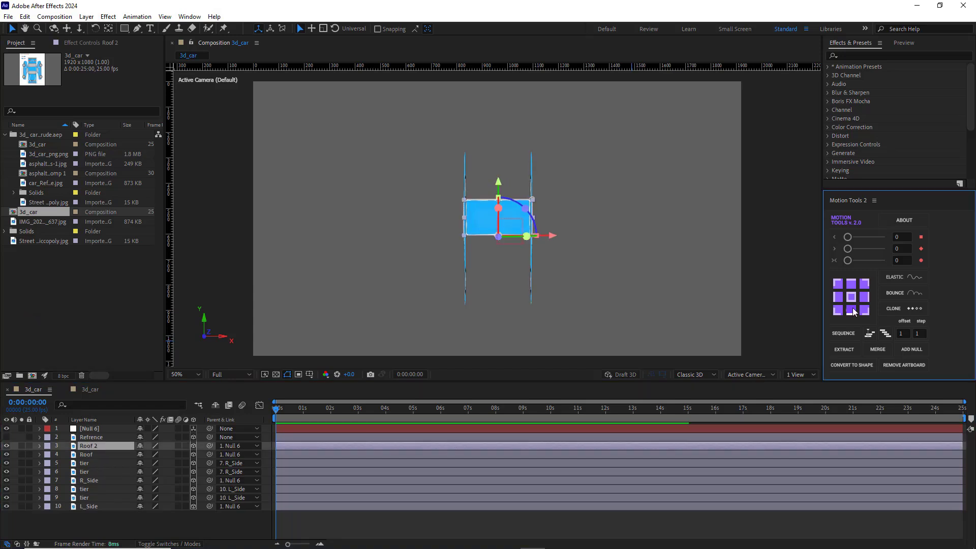
# Step: Reshape the mask of the duplicated roof layer downward so that it frames the windshield below the roof
pyautogui.doubleClick(531, 199)
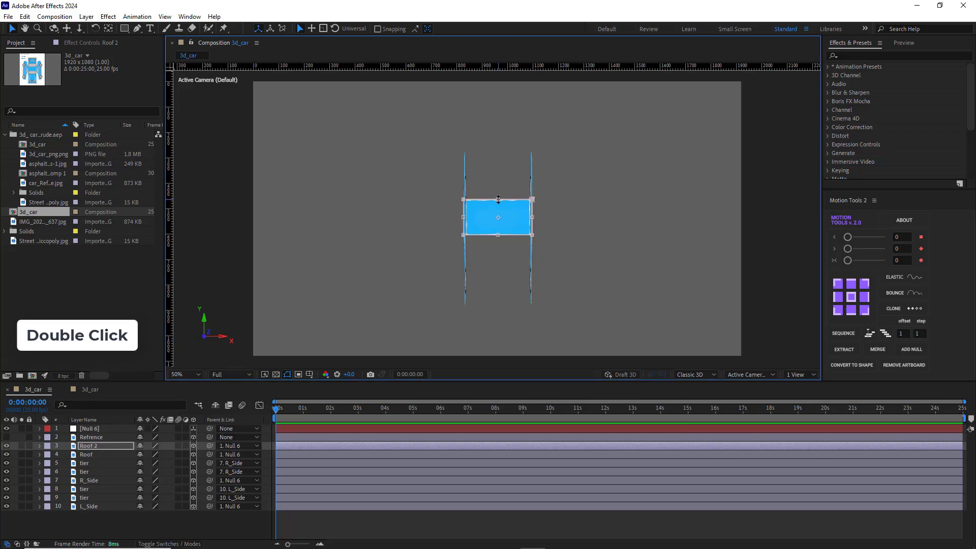
pyautogui.moveTo(498, 199); pyautogui.dragTo(508, 263)
pyautogui.scroll(1, 508, 263)
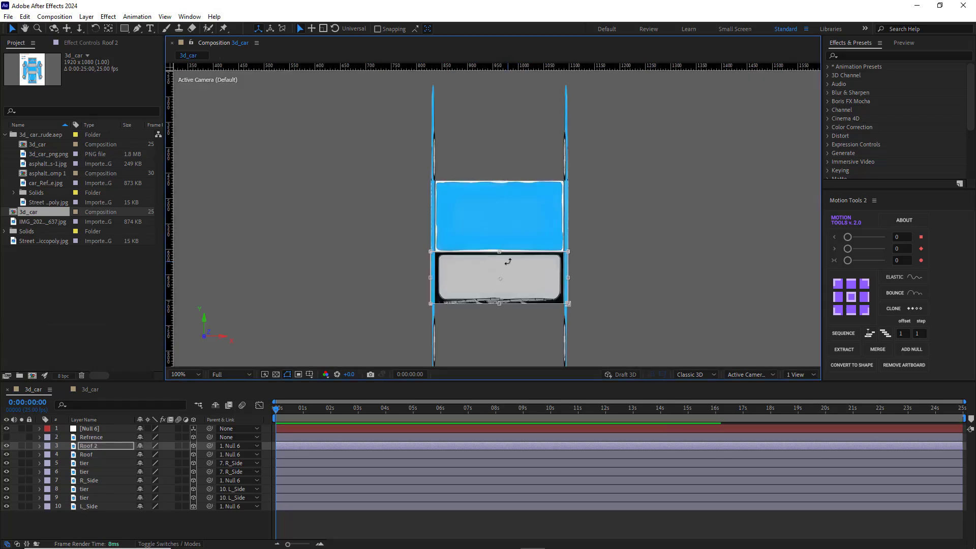
pyautogui.moveTo(500, 306); pyautogui.dragTo(501, 307)
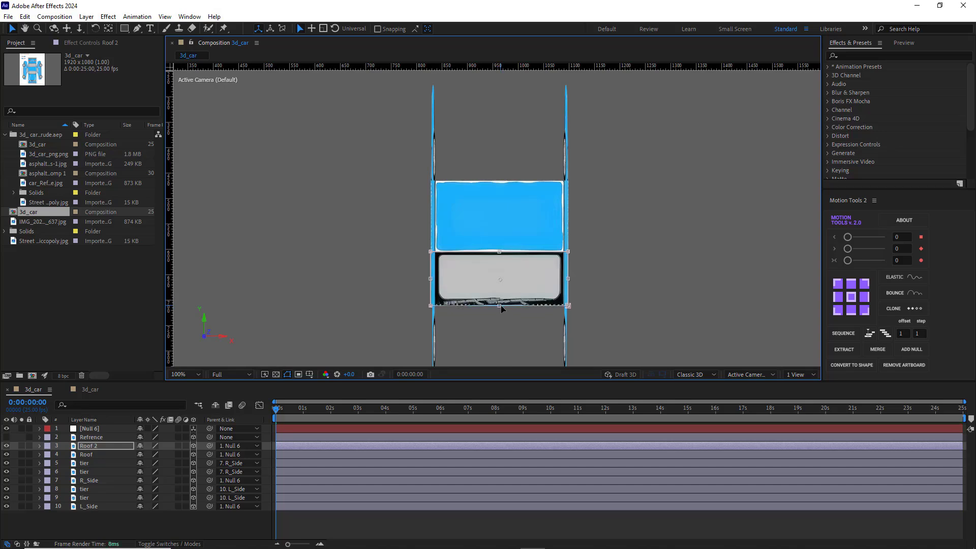
pyautogui.press('Return')
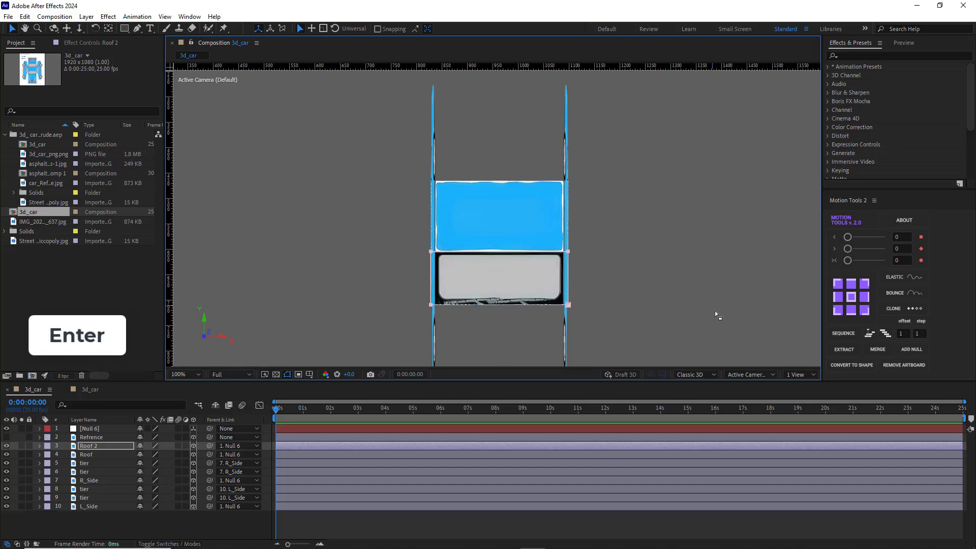
# Step: Switch to the Right view and set the null object's X Rotation to -90° to lay the car horizontally
pyautogui.click(747, 372)
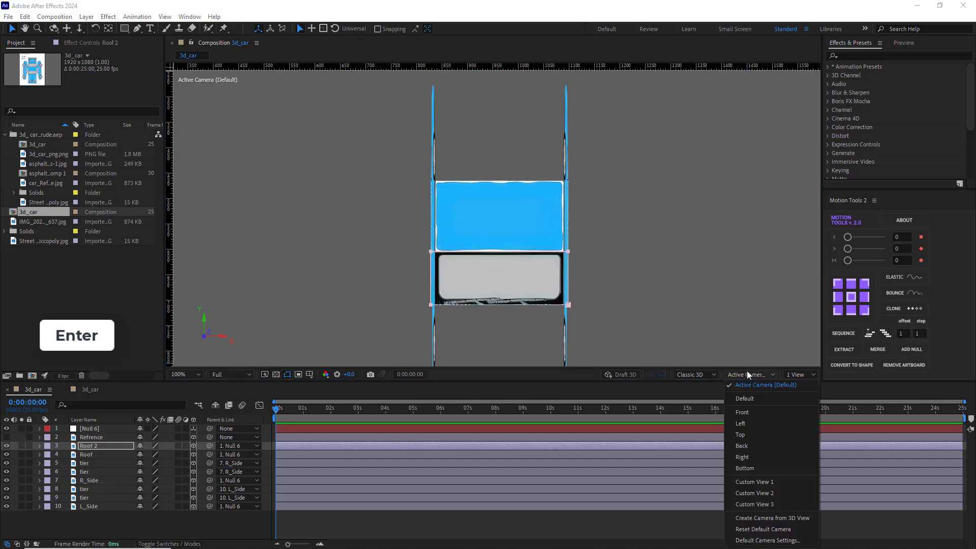
pyautogui.click(749, 460)
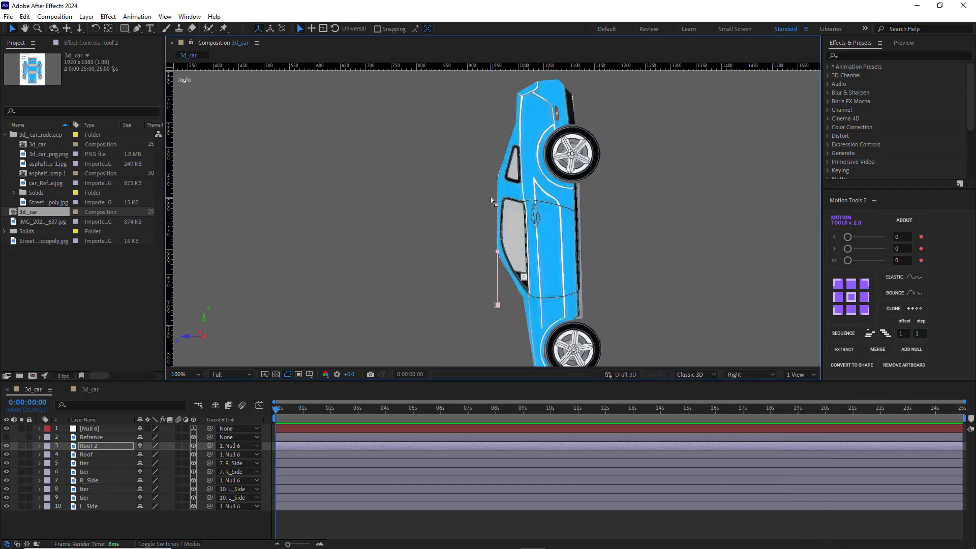
pyautogui.scroll(-2, 491, 199)
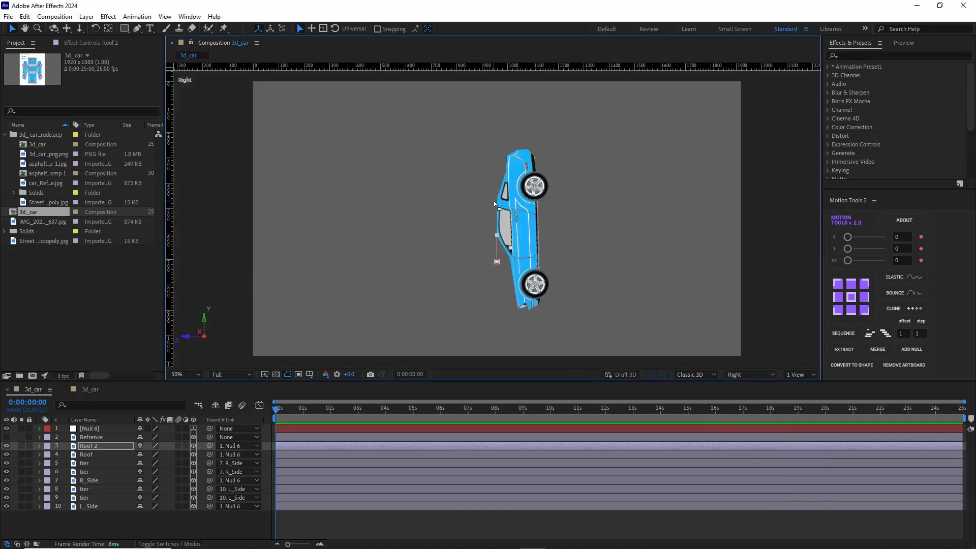
pyautogui.click(90, 428)
pyautogui.press('r')
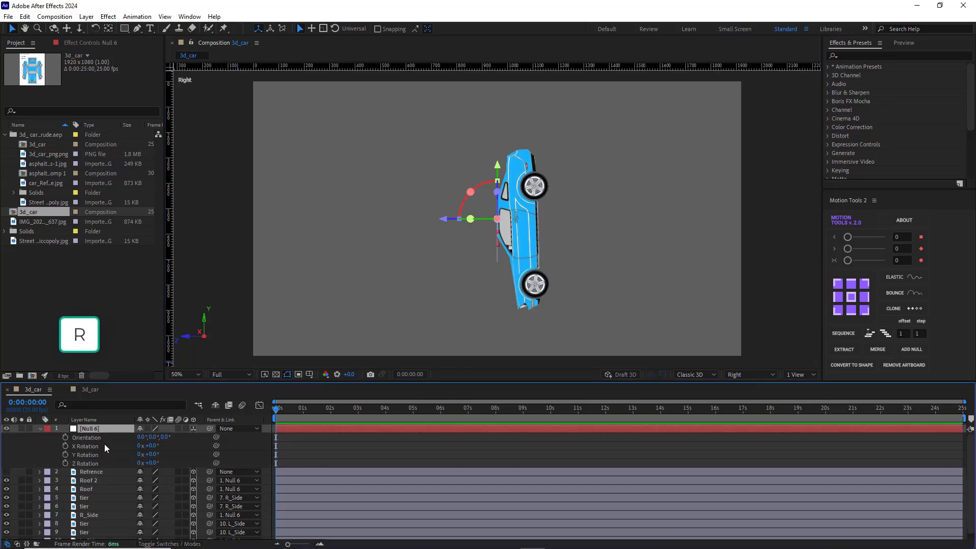
pyautogui.click(152, 446)
pyautogui.write('-90')
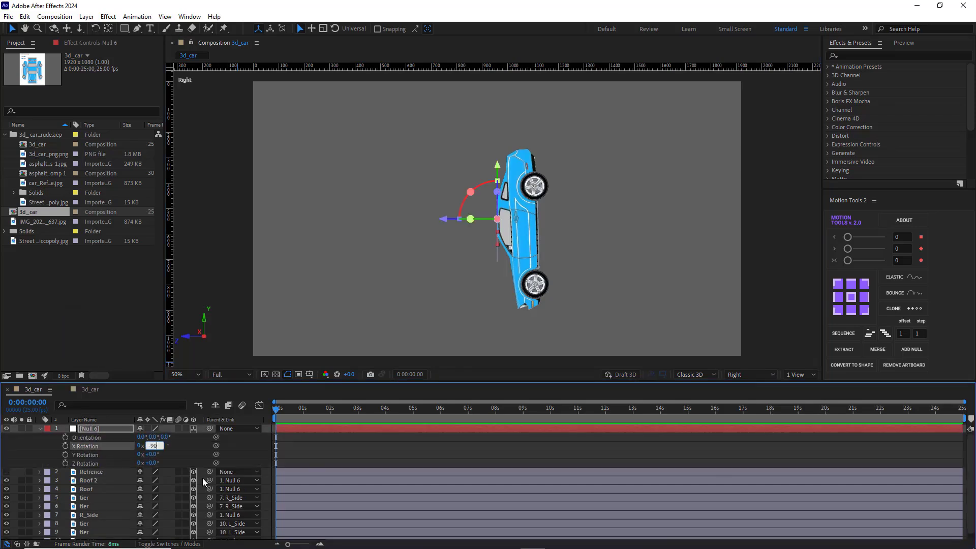
pyautogui.press('Return')
pyautogui.scroll(3, 473, 234)
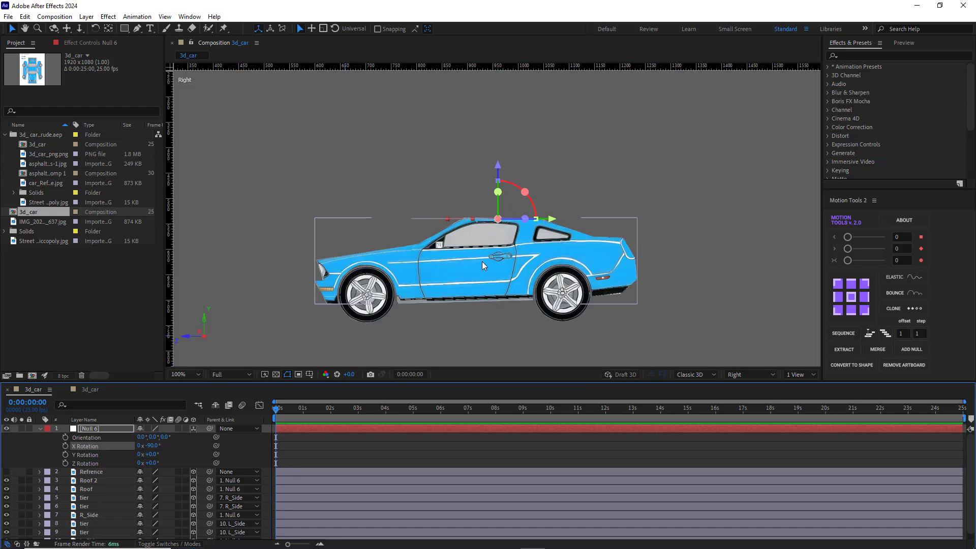
pyautogui.click(40, 428)
# Step: Set the Roof 2 windshield layer's X Rotation to 28.4° so it follows the windshield slope of the car side
pyautogui.click(87, 446)
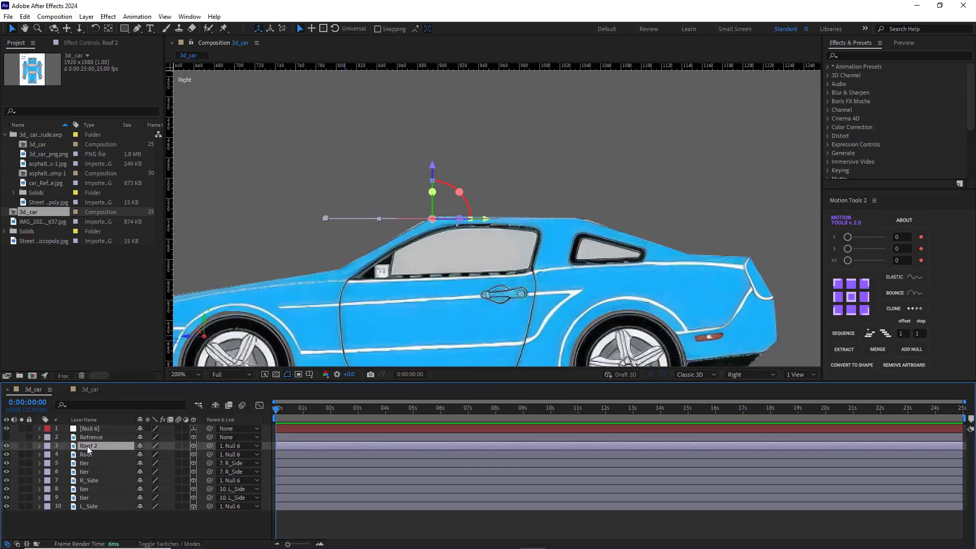
pyautogui.press('r')
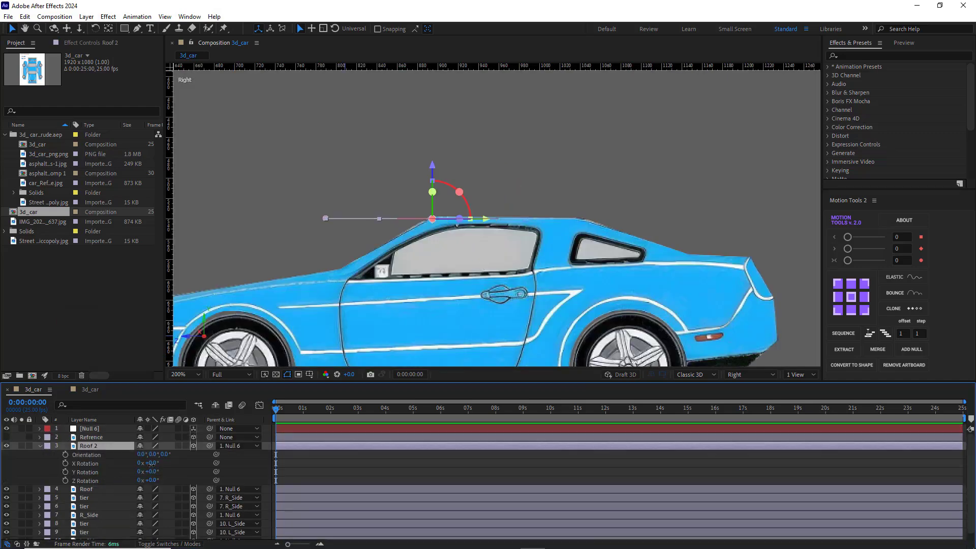
pyautogui.moveTo(148, 463); pyautogui.dragTo(307, 454)
pyautogui.scroll(2, 349, 275)
pyautogui.click(41, 446)
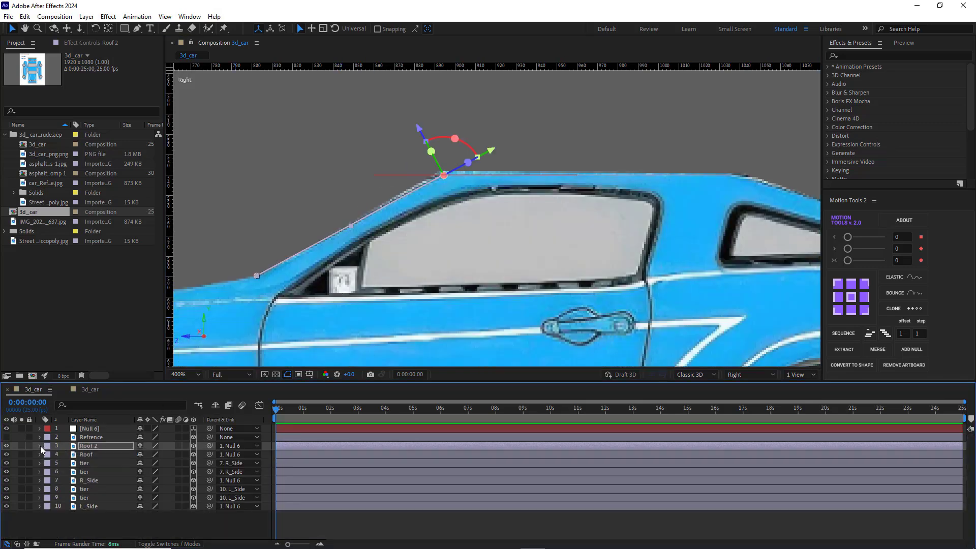
# Step: In the Active Camera view, duplicate Roof 2 with its anchor point at the lower edge and reshape the copy's mask to frame the hood
pyautogui.click(751, 375)
pyautogui.click(754, 384)
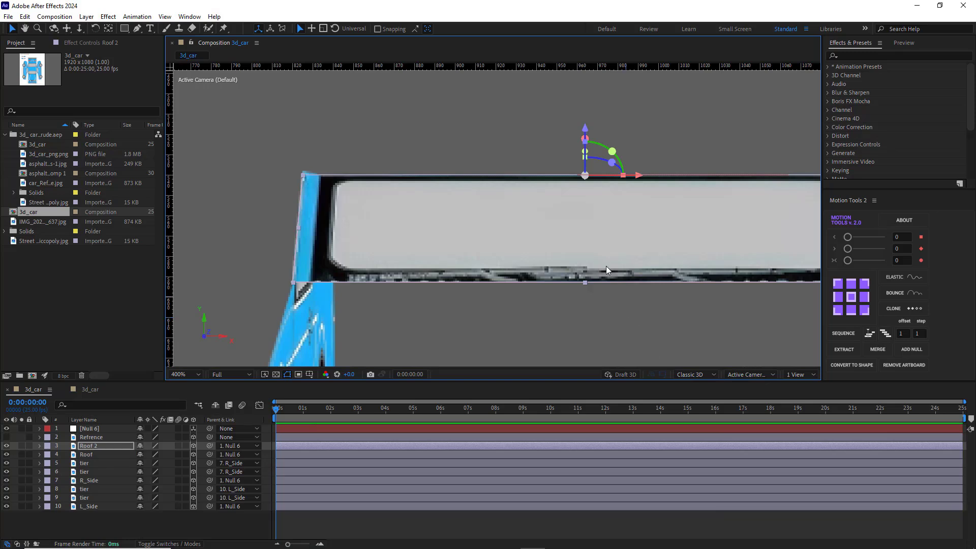
pyautogui.scroll(-2, 593, 261)
pyautogui.hotkey('ctrl', 'd')
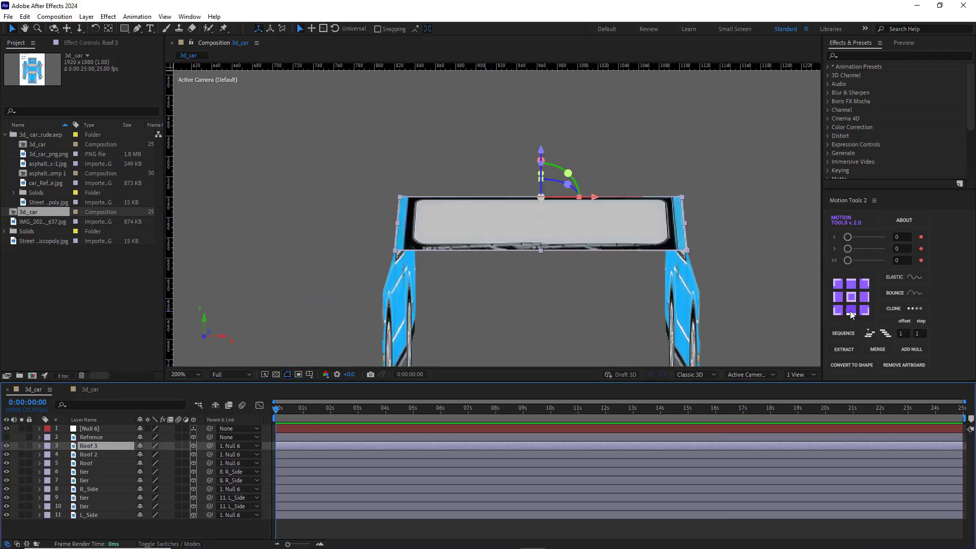
pyautogui.click(851, 310)
pyautogui.click(401, 198)
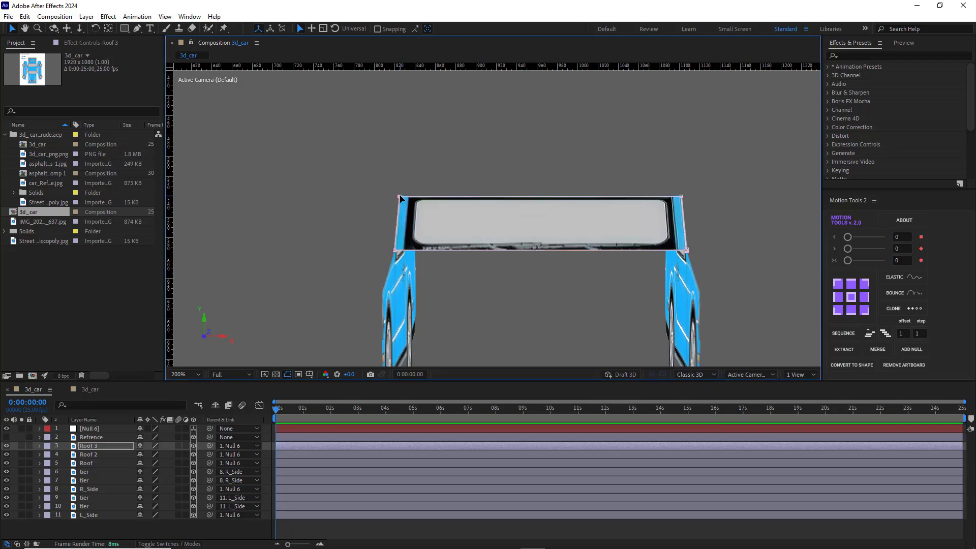
pyautogui.moveTo(540, 197); pyautogui.dragTo(577, 335)
# Step: In the Right view, set the Roof 3 hood layer's X Rotation to 9.1°, and return to the Active Camera view
pyautogui.click(768, 375)
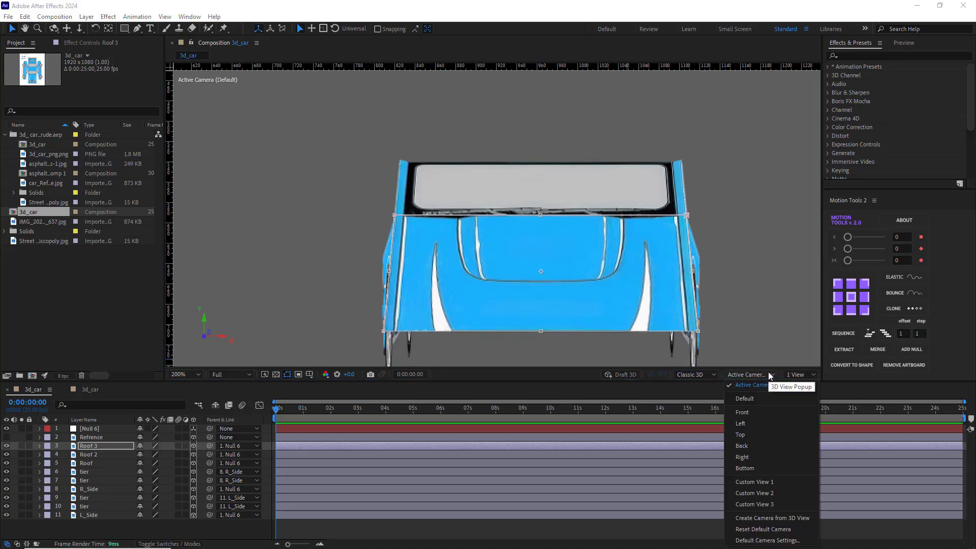
pyautogui.click(752, 453)
pyautogui.press('r')
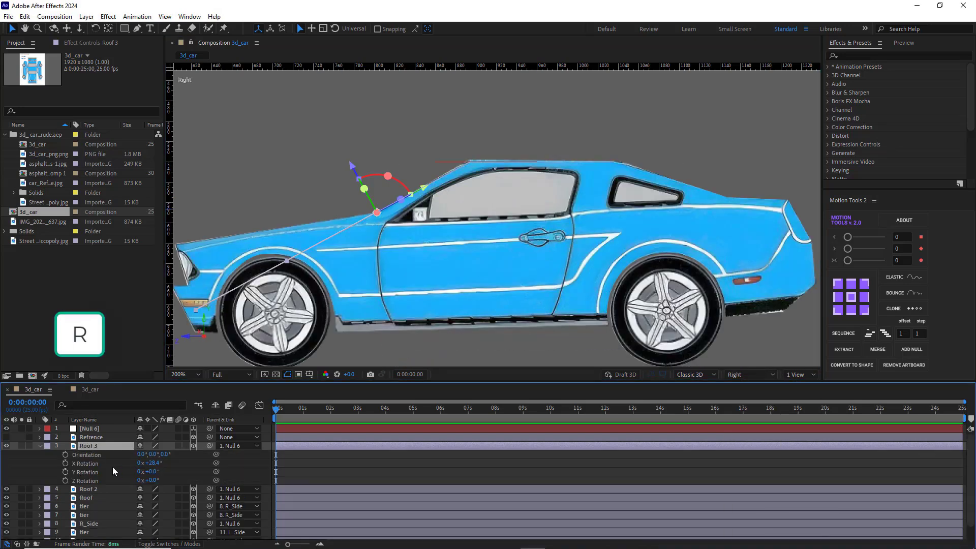
pyautogui.moveTo(147, 463); pyautogui.dragTo(138, 463)
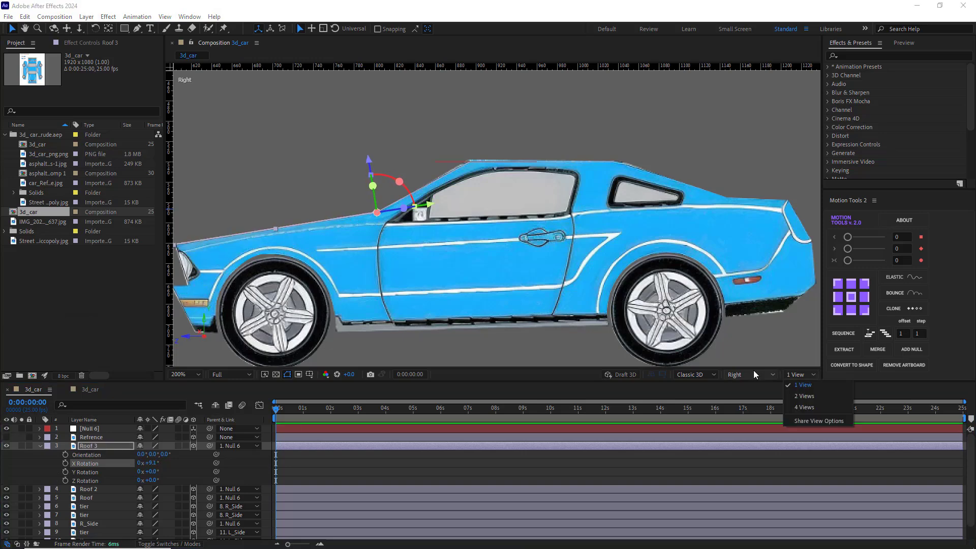
pyautogui.click(754, 371)
pyautogui.click(753, 383)
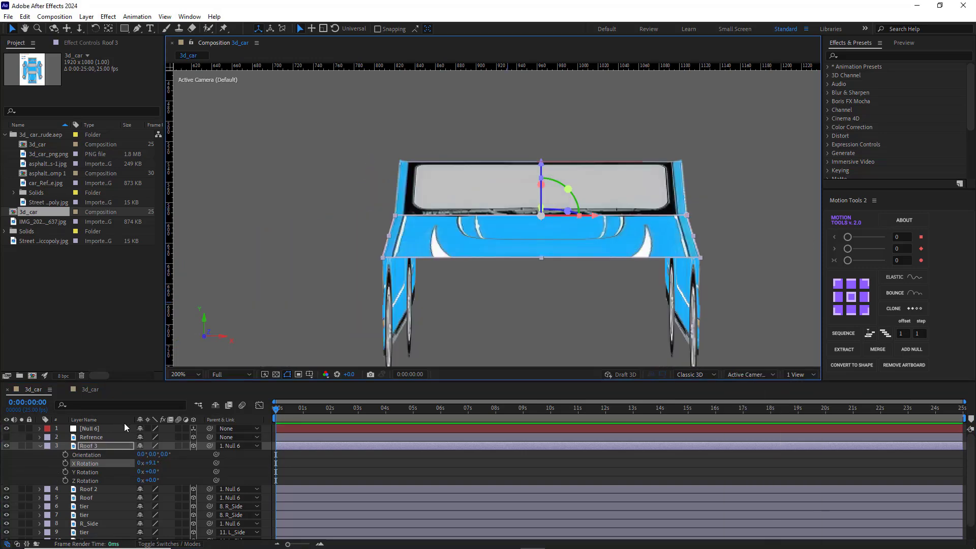
pyautogui.click(40, 446)
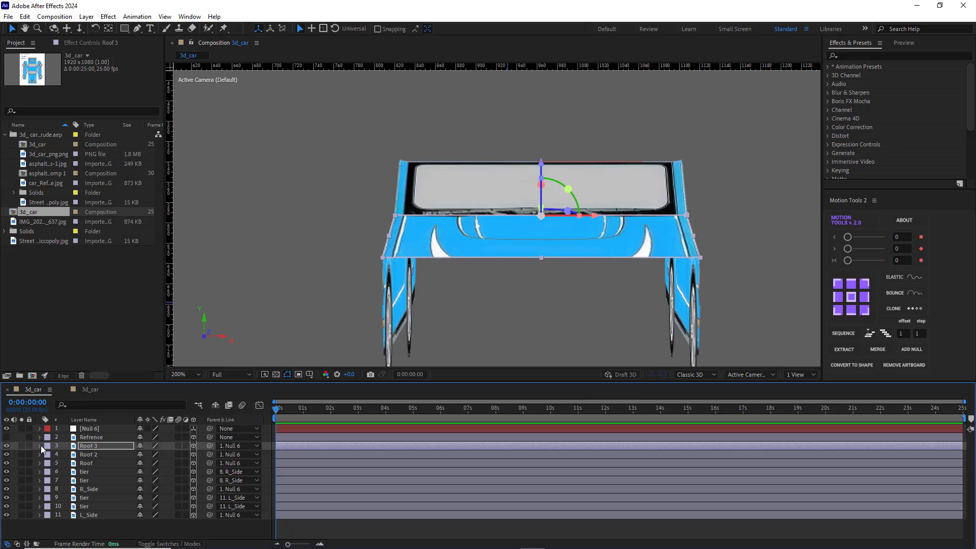
# Step: In the Top view, duplicate Roof 3 with its anchor at the lower edge and reshape the copy's mask to frame the grille and headlights
pyautogui.click(735, 377)
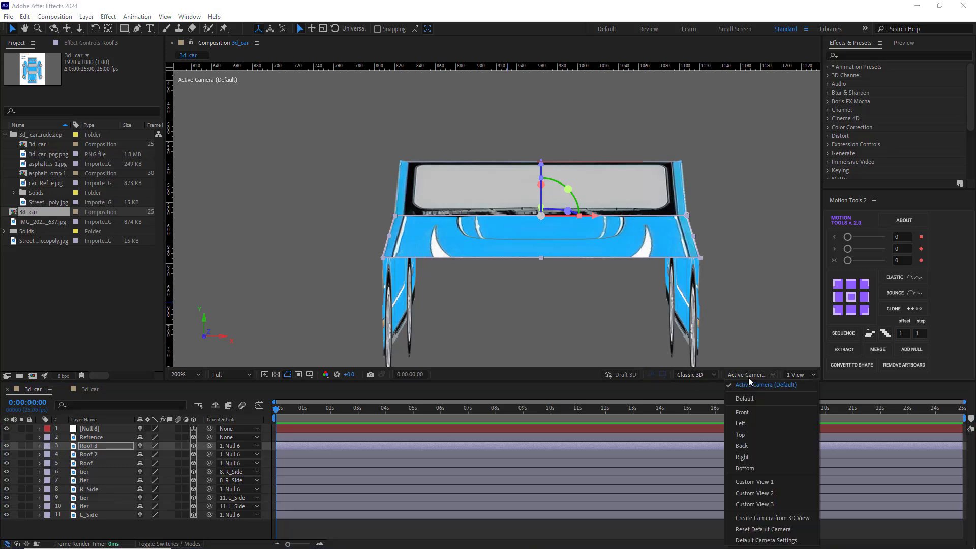
pyautogui.click(747, 443)
pyautogui.press('h')
pyautogui.scroll(2, 524, 230)
pyautogui.press('v')
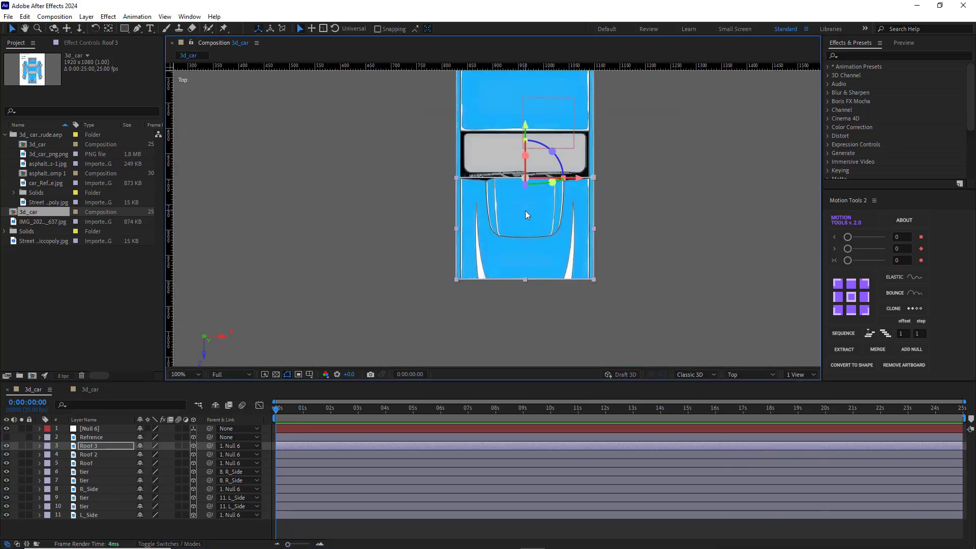
pyautogui.hotkey('ctrl', 'd')
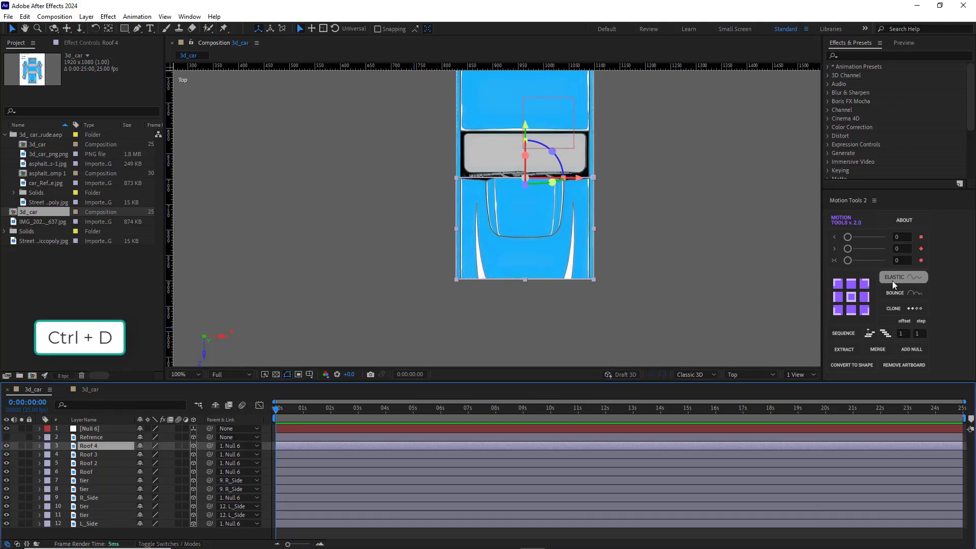
pyautogui.click(852, 310)
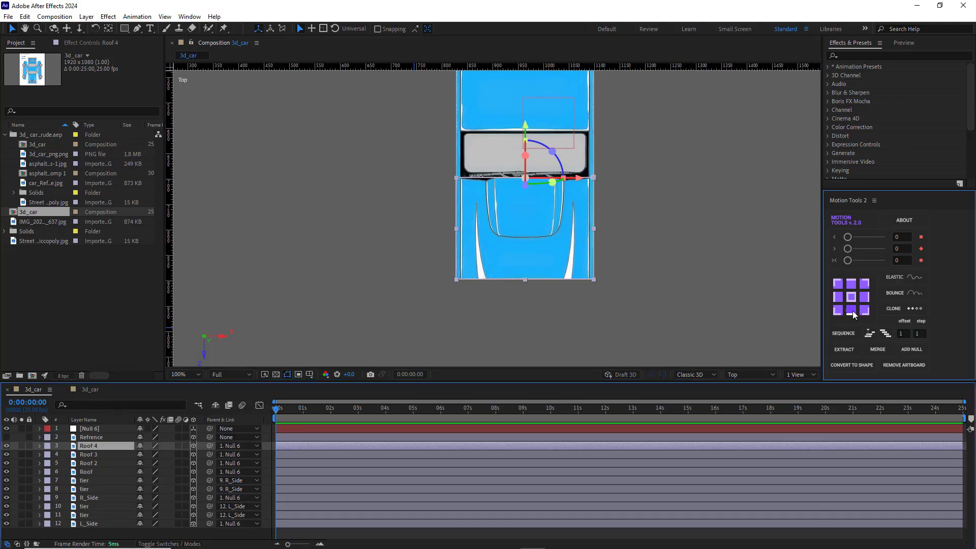
pyautogui.doubleClick(456, 280)
pyautogui.moveTo(524, 177); pyautogui.dragTo(536, 299)
# Step: In the Right view, set the Roof 4 grille layer's X Rotation to 109.1° so it folds down along the car's front edge
pyautogui.click(733, 374)
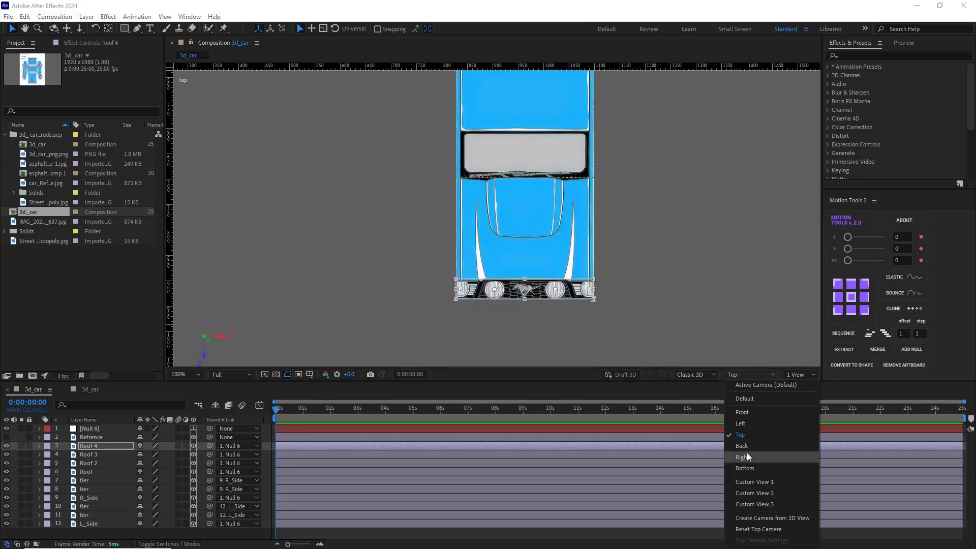
pyautogui.click(746, 452)
pyautogui.scroll(1, 273, 146)
pyautogui.moveTo(378, 124); pyautogui.dragTo(516, 285)
pyautogui.press('r')
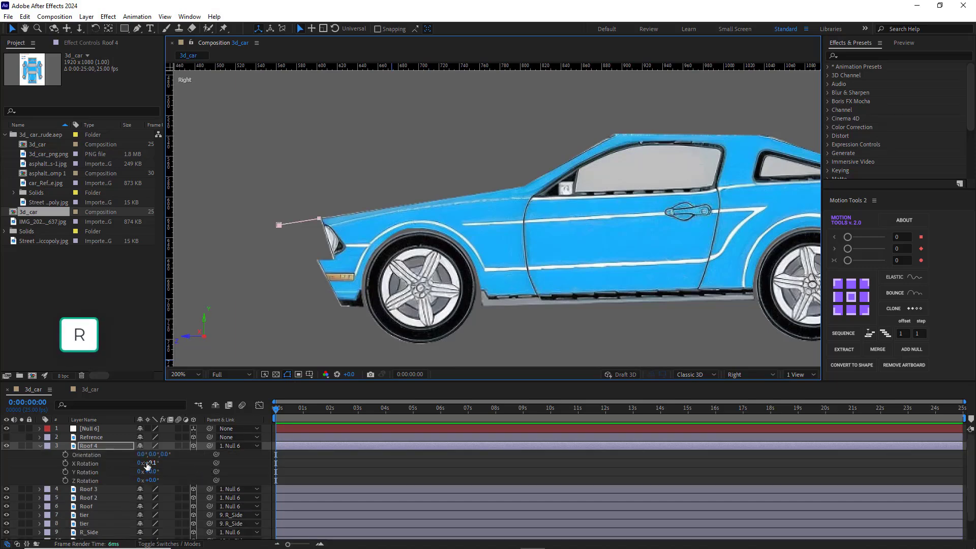
pyautogui.click(169, 463)
pyautogui.moveTo(170, 464); pyautogui.dragTo(237, 468)
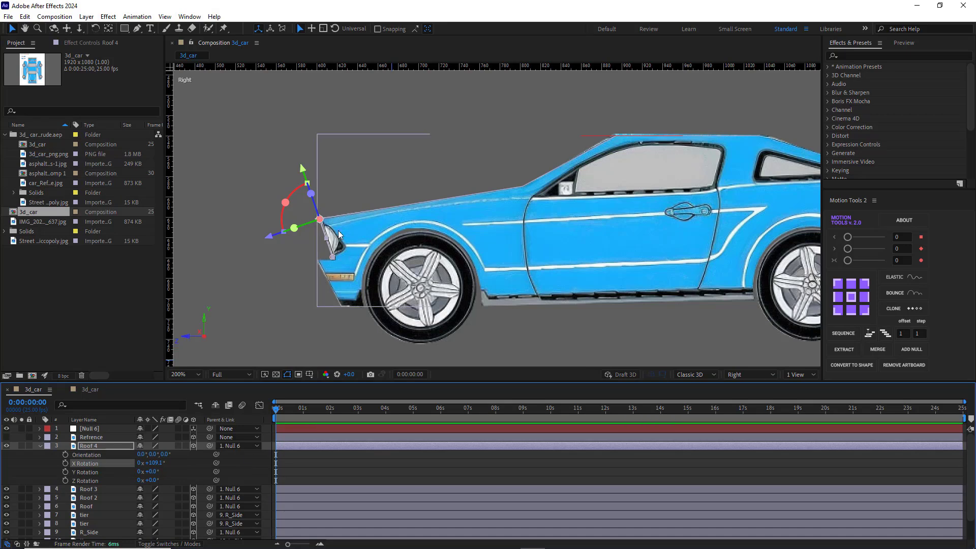
pyautogui.scroll(1, 358, 264)
pyautogui.moveTo(357, 264); pyautogui.dragTo(619, 197)
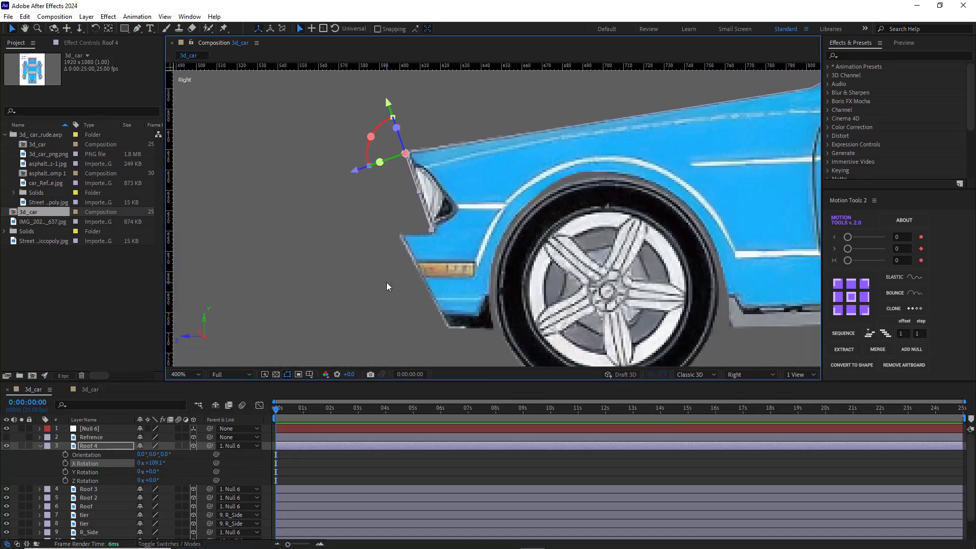
pyautogui.click(41, 446)
# Step: In the Active Camera view, duplicate Roof 4 with its anchor at the lower edge and reshape the copy's mask around the blue strip below the grille
pyautogui.click(750, 377)
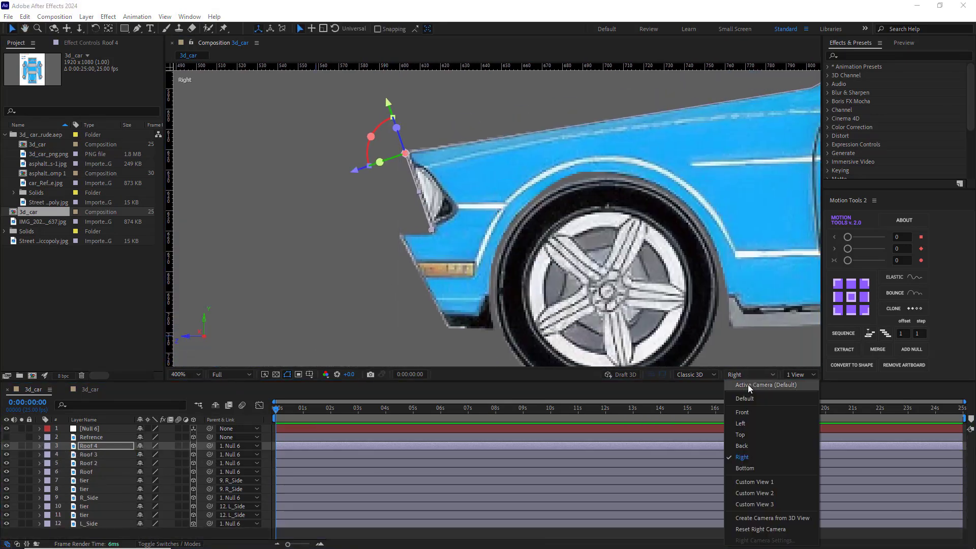
pyautogui.click(737, 393)
pyautogui.click(197, 374)
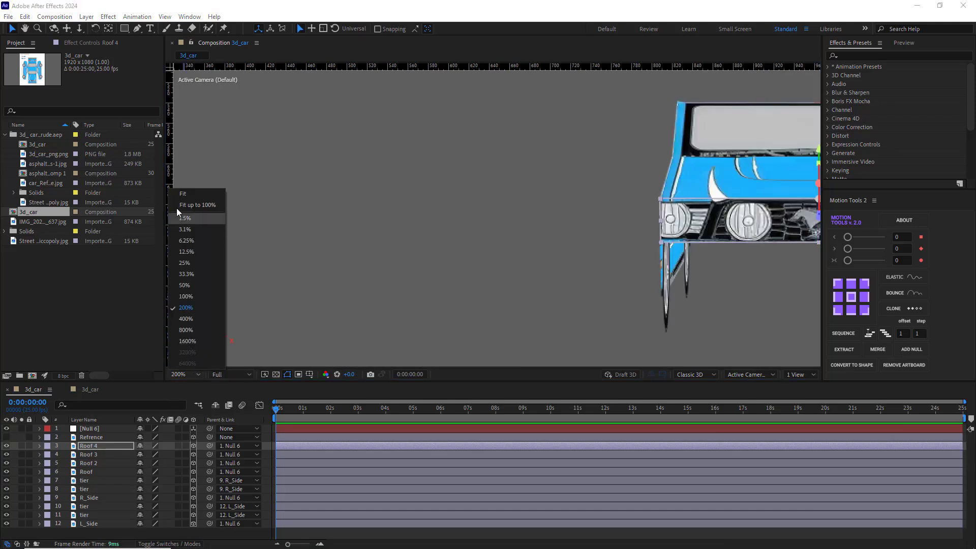
pyautogui.click(177, 209)
pyautogui.scroll(2, 495, 231)
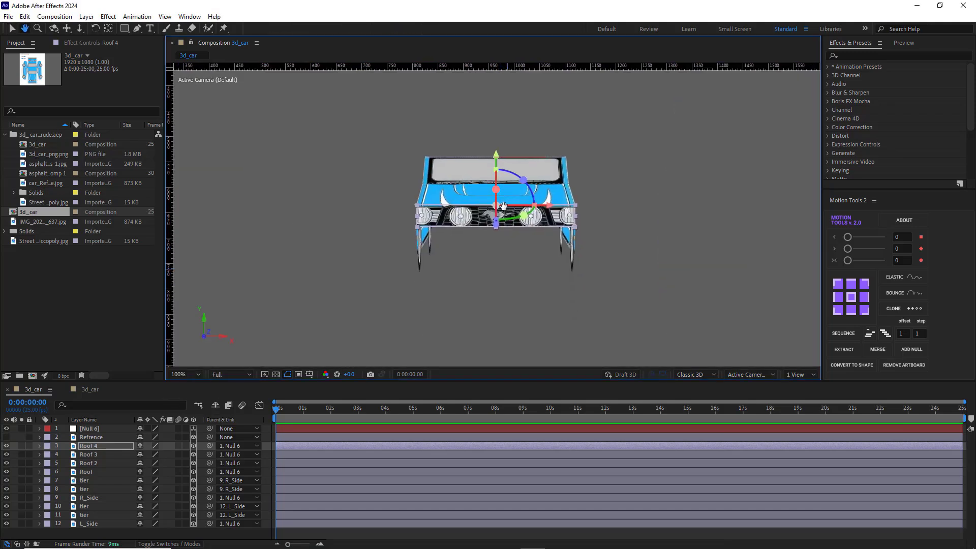
pyautogui.hotkey('ctrl', 'd')
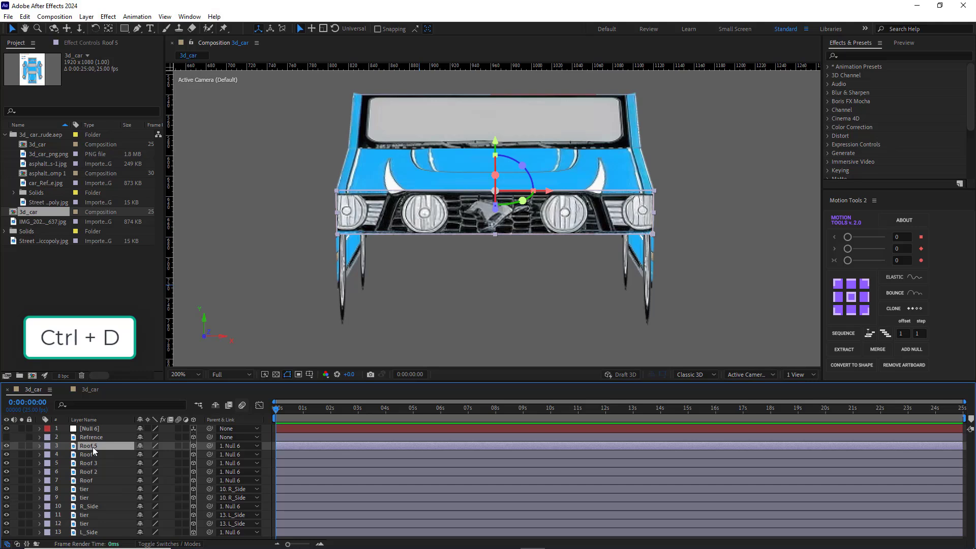
pyautogui.click(851, 310)
pyautogui.doubleClick(336, 191)
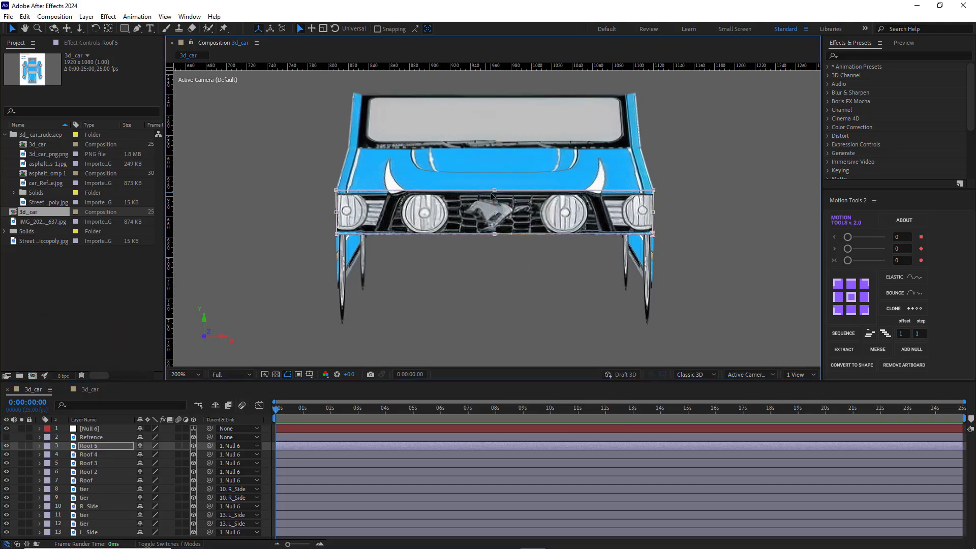
pyautogui.moveTo(495, 193); pyautogui.dragTo(497, 255)
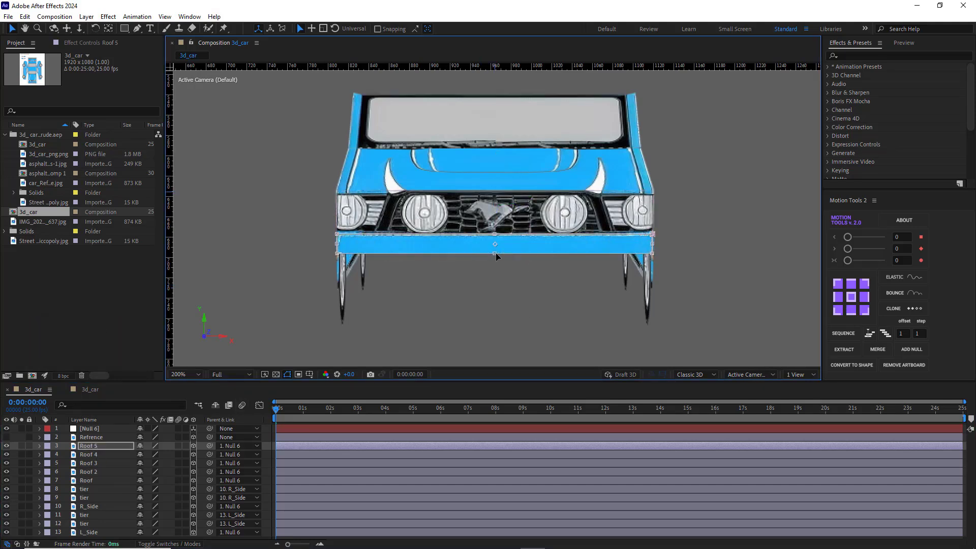
# Step: In the Right view, set the Roof 5 strip layer's X Rotation to 8.1° so it follows the ledge below the headlight
pyautogui.click(742, 374)
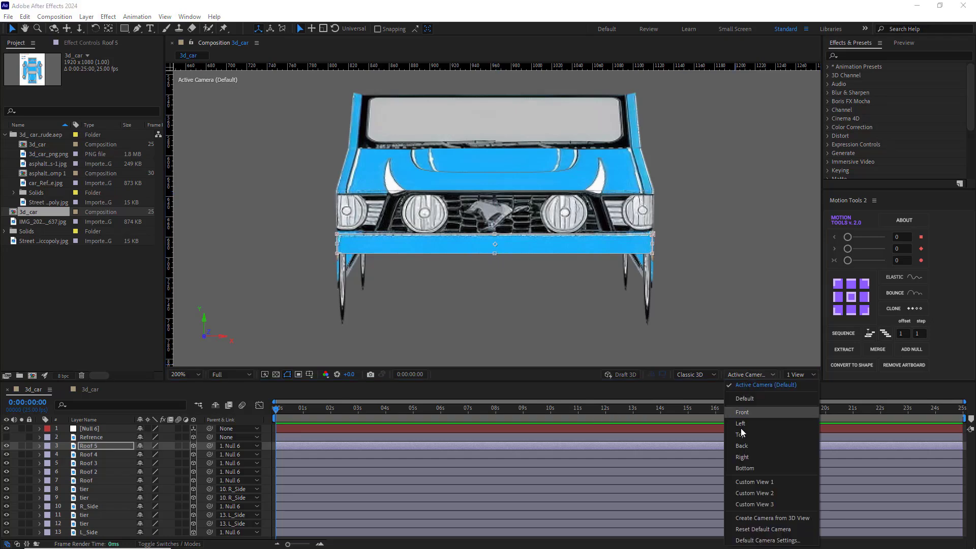
pyautogui.click(743, 458)
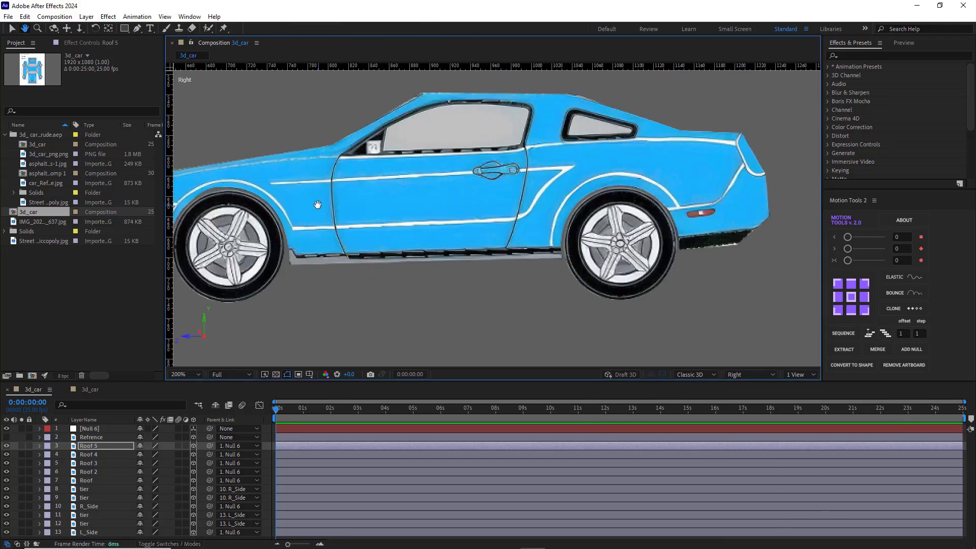
pyautogui.click(130, 445)
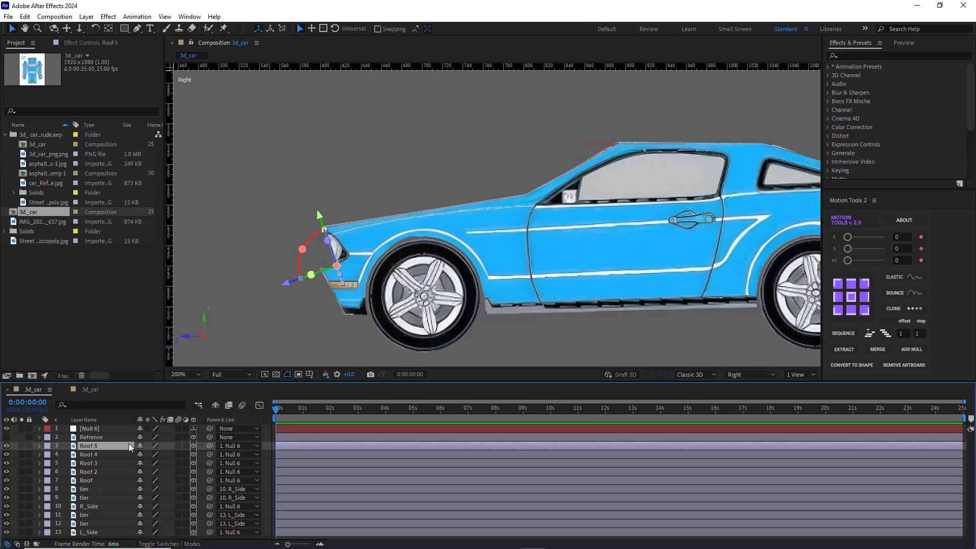
pyautogui.press('r')
pyautogui.moveTo(155, 463); pyautogui.dragTo(161, 296)
pyautogui.scroll(2, 253, 277)
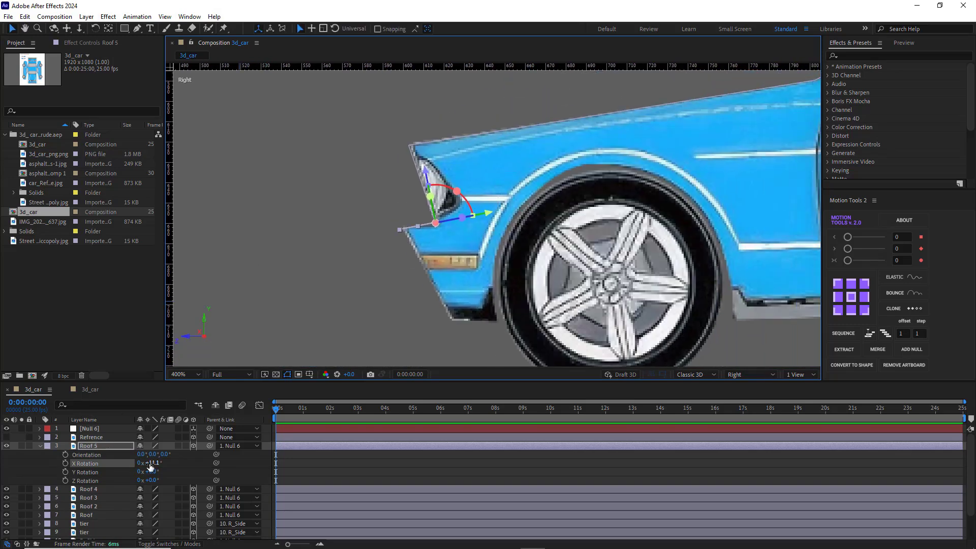
pyautogui.moveTo(150, 466); pyautogui.dragTo(147, 464)
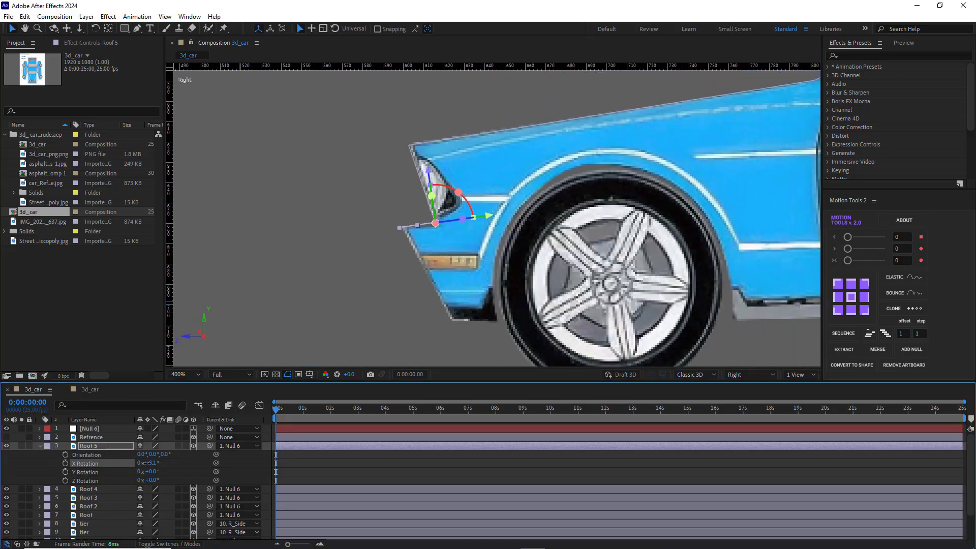
# Step: Switch to the Top view, duplicate the Roof 5 layer and move the copy's anchor point to the middle of its lower edge
pyautogui.click(735, 376)
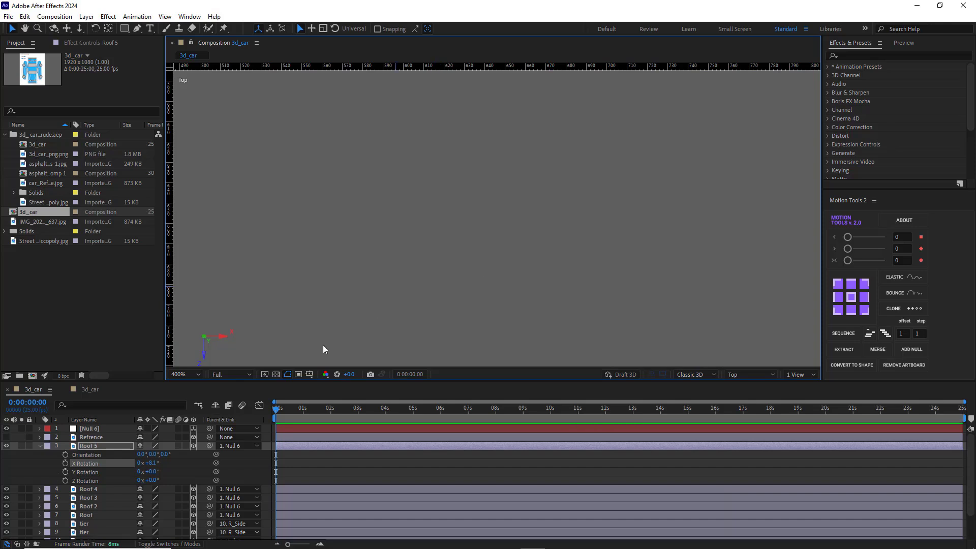
pyautogui.click(184, 374)
pyautogui.click(184, 194)
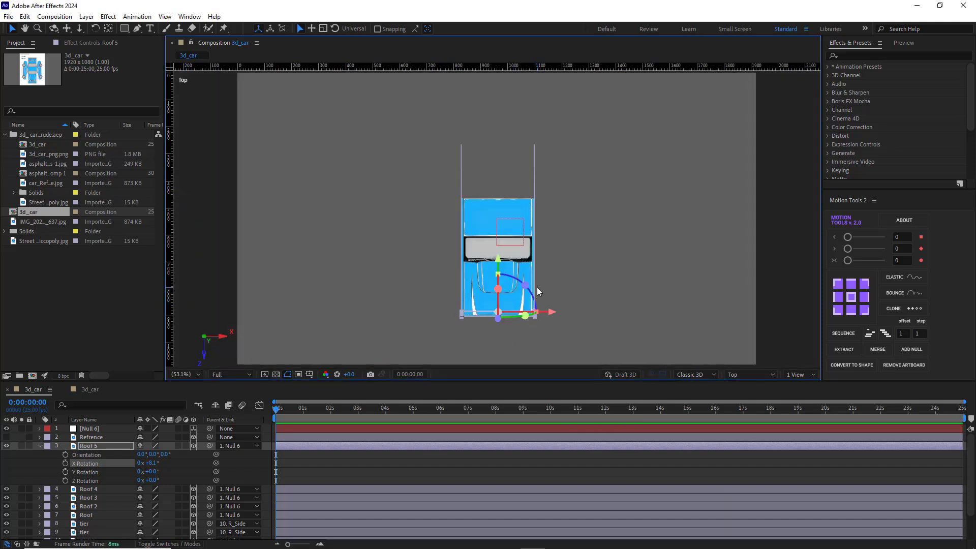
pyautogui.scroll(3, 535, 285)
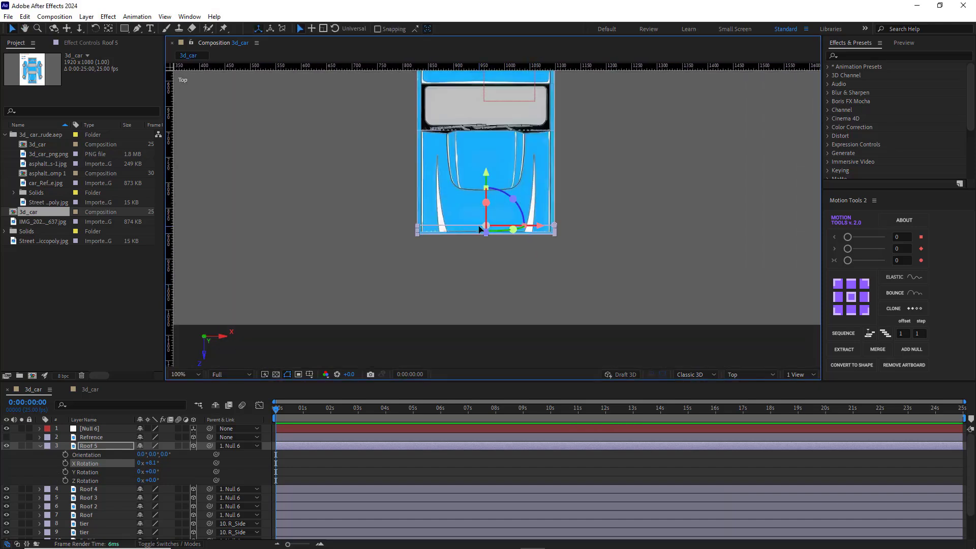
pyautogui.click(40, 446)
pyautogui.hotkey('ctrl', 'd')
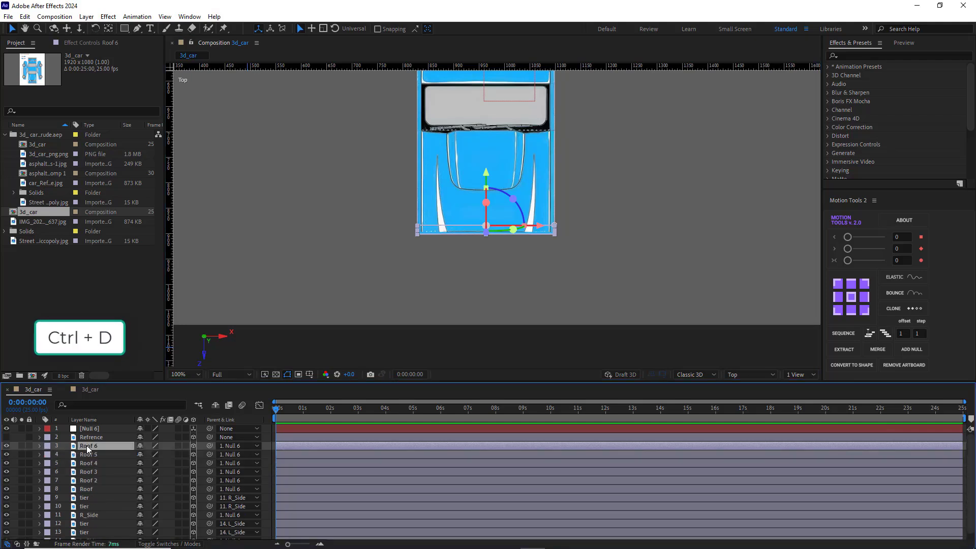
pyautogui.click(851, 311)
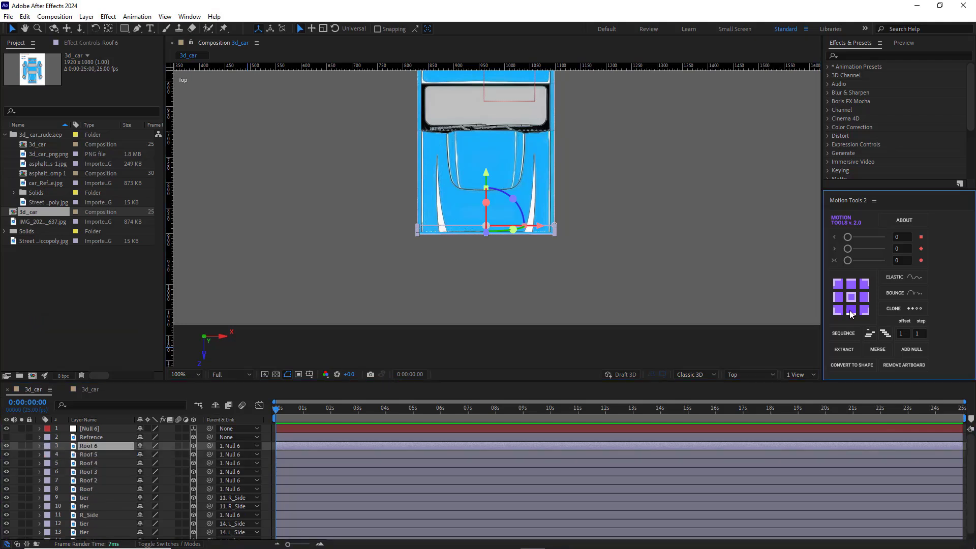
# Step: Reshape the Roof 6 layer's mask so it covers the front bumper section with the lower air intake
pyautogui.doubleClick(416, 227)
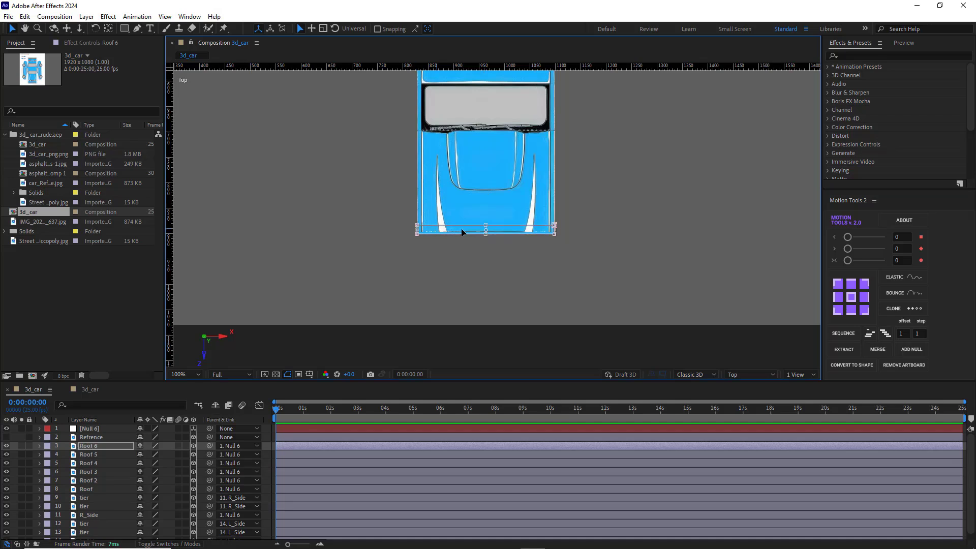
pyautogui.moveTo(485, 226); pyautogui.dragTo(482, 261)
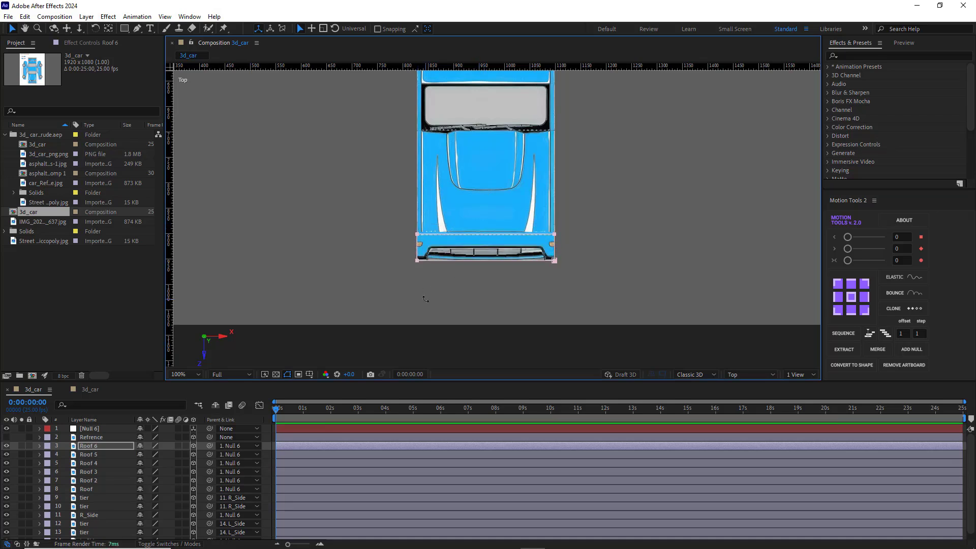
# Step: In the Right view, set the Roof 6 bumper layer's X Rotation to 119.4° so it follows the car's slanted front edge
pyautogui.click(747, 373)
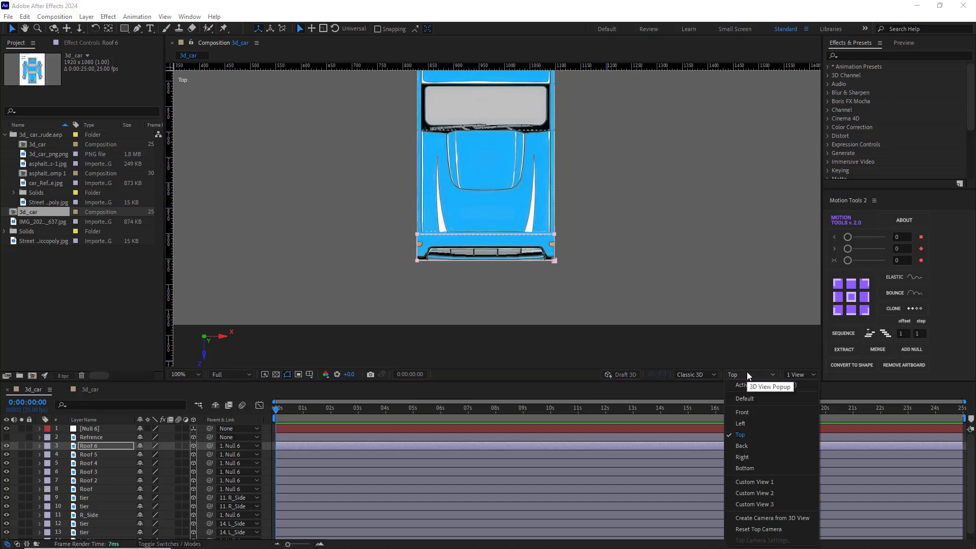
pyautogui.click(747, 456)
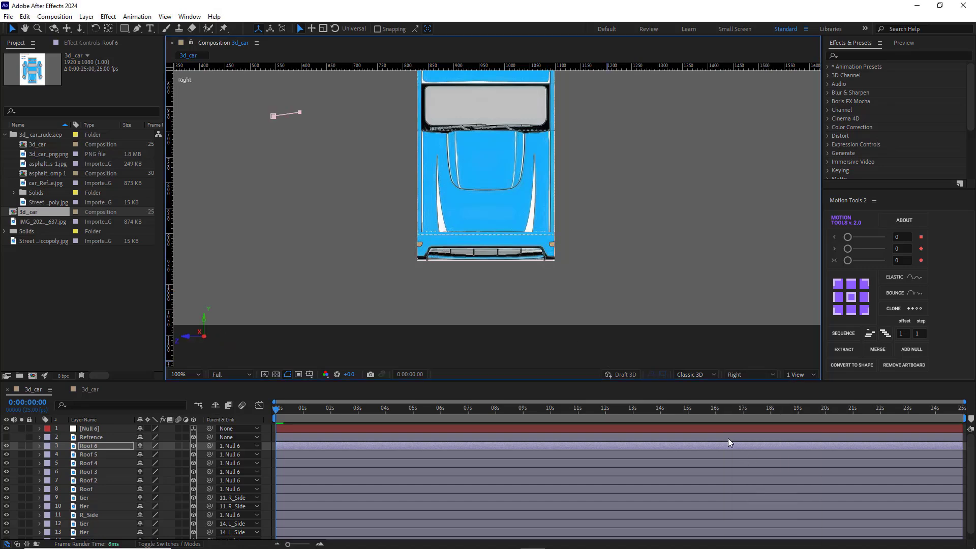
pyautogui.scroll(1, 390, 158)
pyautogui.press('h')
pyautogui.moveTo(390, 158); pyautogui.dragTo(556, 337)
pyautogui.press('v')
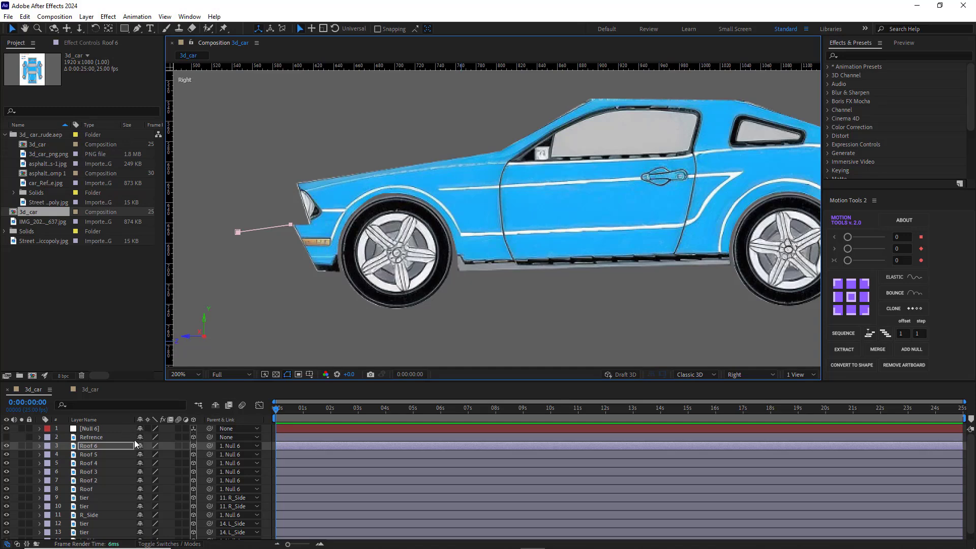
pyautogui.click(124, 446)
pyautogui.press('r')
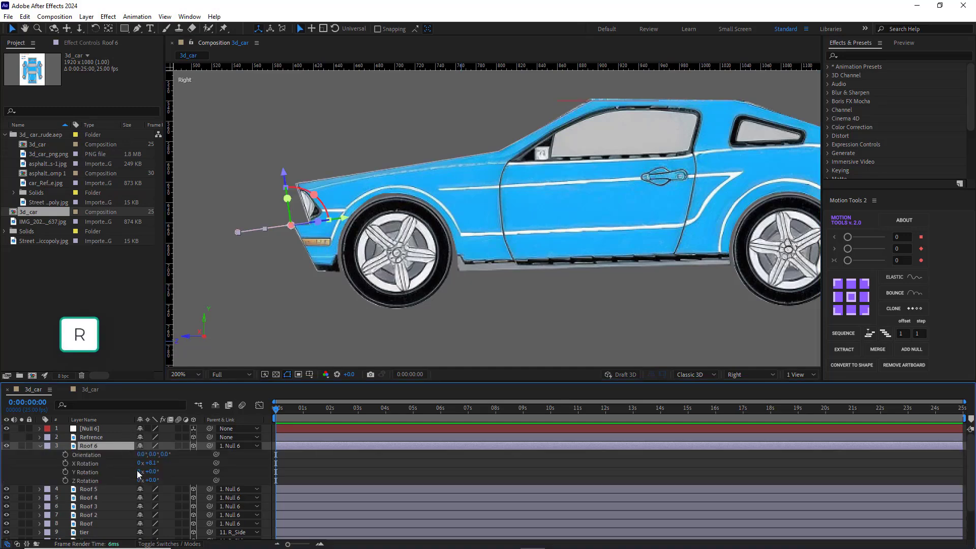
pyautogui.moveTo(150, 464); pyautogui.dragTo(219, 475)
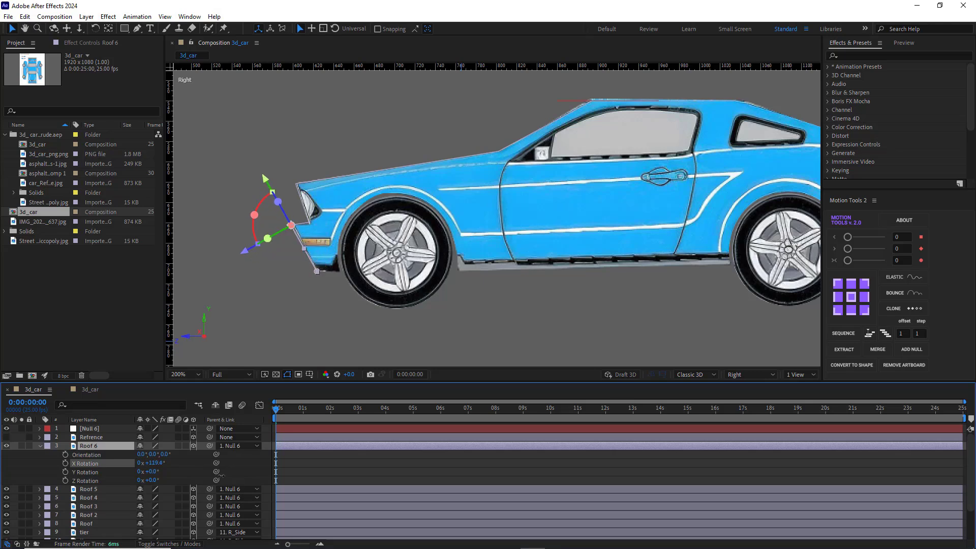
pyautogui.click(40, 446)
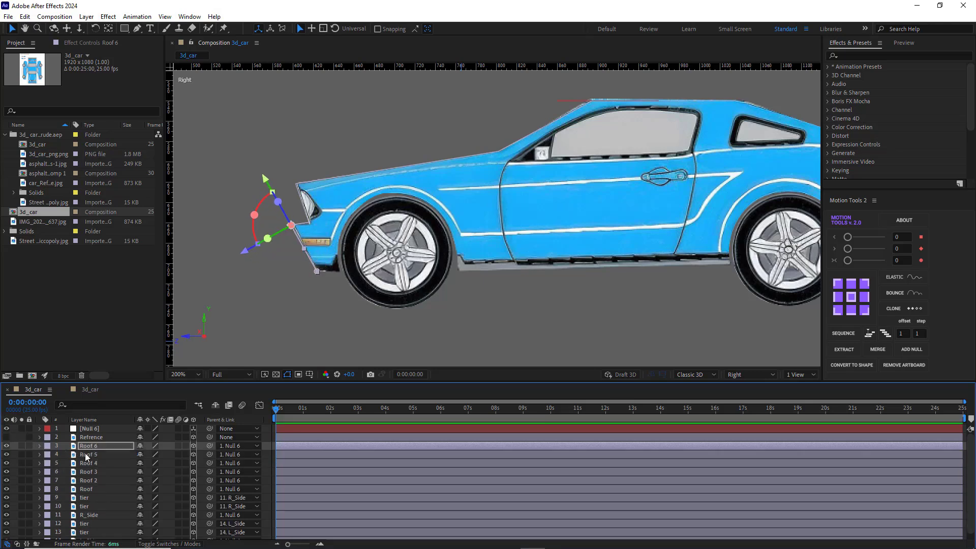
# Step: Examine the assembled front of the car in the Active Camera view
pyautogui.click(751, 374)
pyautogui.click(753, 395)
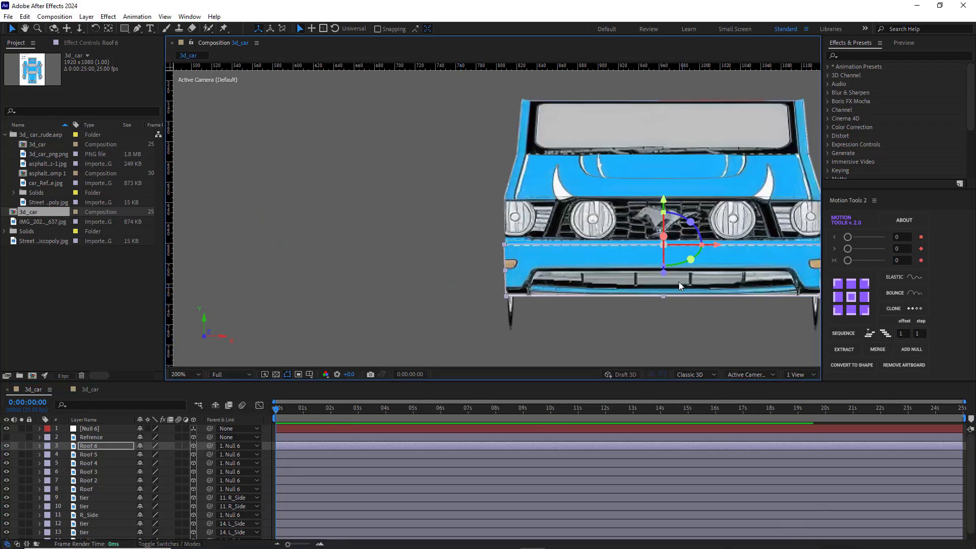
pyautogui.moveTo(537, 216); pyautogui.dragTo(402, 216)
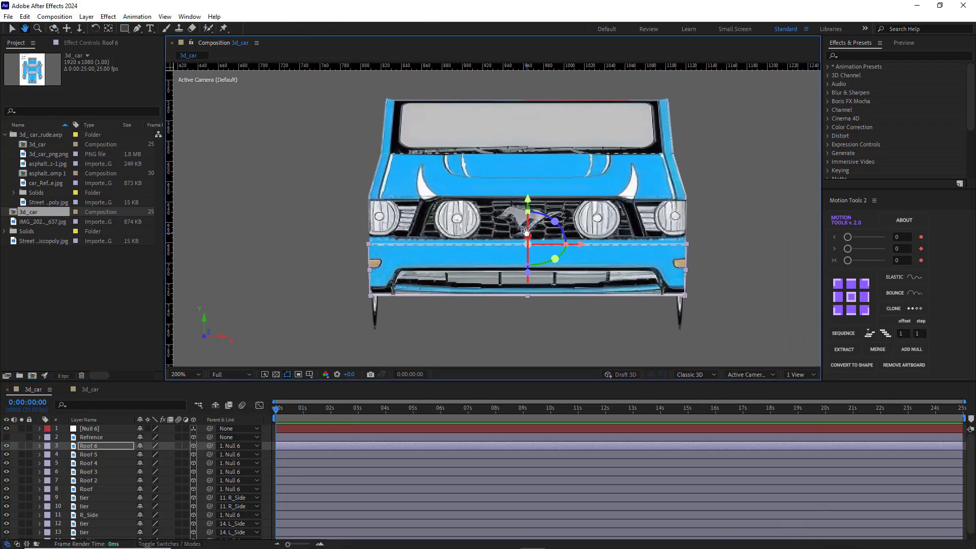
# Step: In the Top view, duplicate the Roof layer with its anchor at the roof's rear edge and reshape the copy's mask around the rear window
pyautogui.click(735, 374)
pyautogui.click(743, 422)
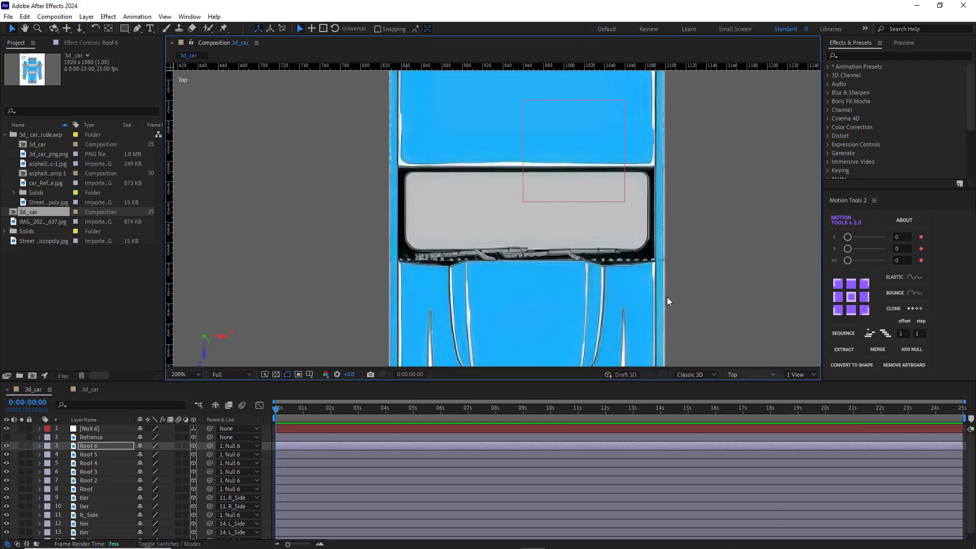
pyautogui.moveTo(505, 133); pyautogui.dragTo(512, 156)
pyautogui.click(505, 209)
pyautogui.hotkey('ctrl', 'd')
pyautogui.scroll(1, 533, 140)
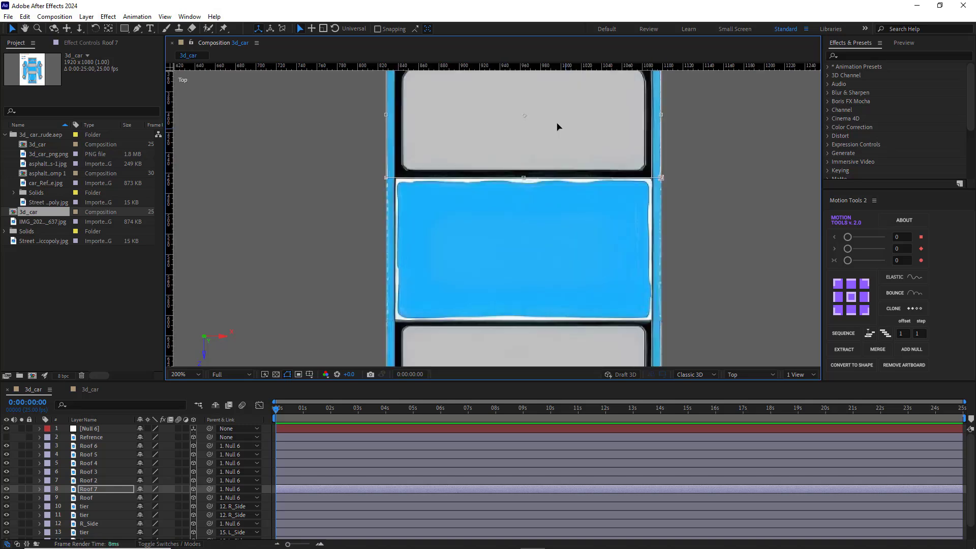
pyautogui.moveTo(553, 125); pyautogui.dragTo(538, 272)
pyautogui.moveTo(516, 201); pyautogui.dragTo(515, 206)
# Step: In the Right view, set the Roof 7 rear window layer's X Rotation to -17.3° so it follows the slope behind the roof
pyautogui.click(732, 374)
pyautogui.click(742, 457)
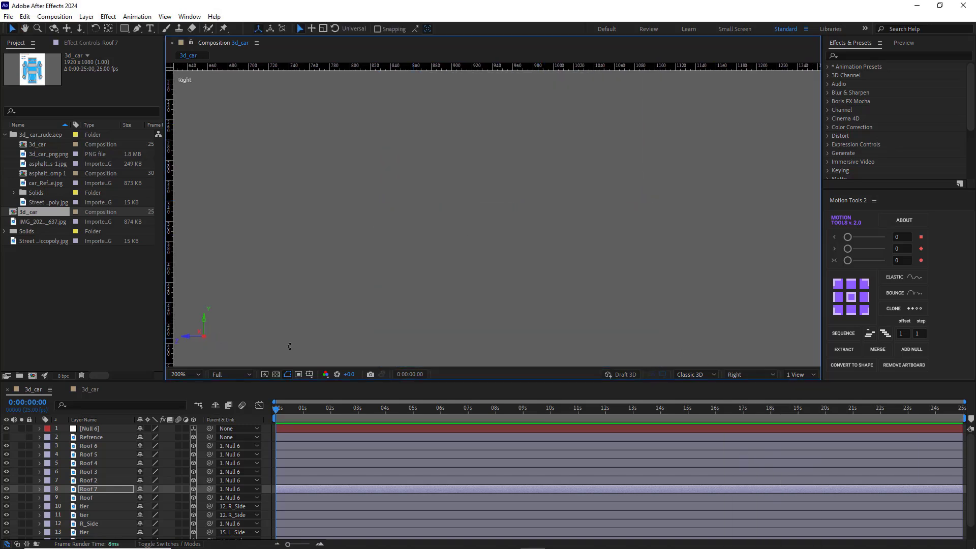
pyautogui.click(184, 374)
pyautogui.click(189, 274)
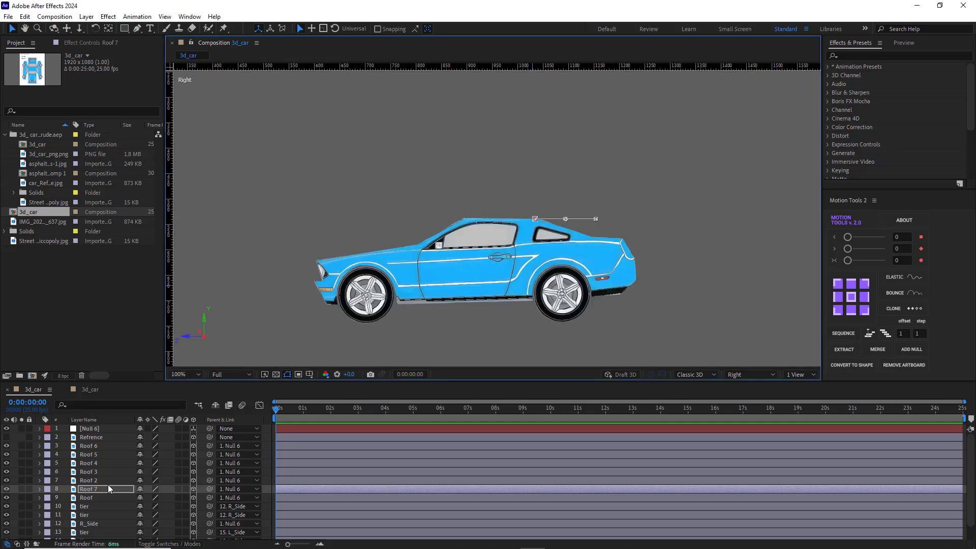
pyautogui.click(118, 486)
pyautogui.press('r')
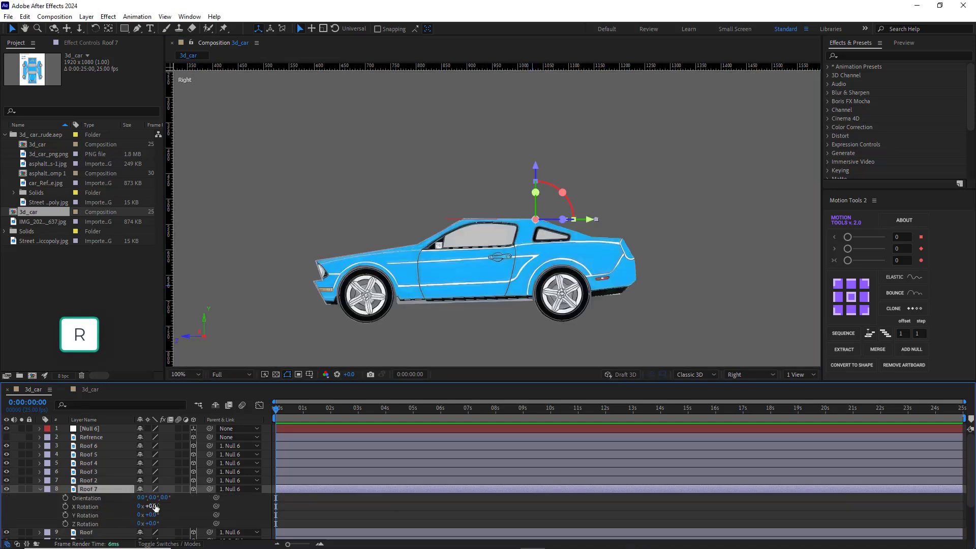
pyautogui.moveTo(154, 506); pyautogui.dragTo(147, 506)
pyautogui.scroll(2, 587, 267)
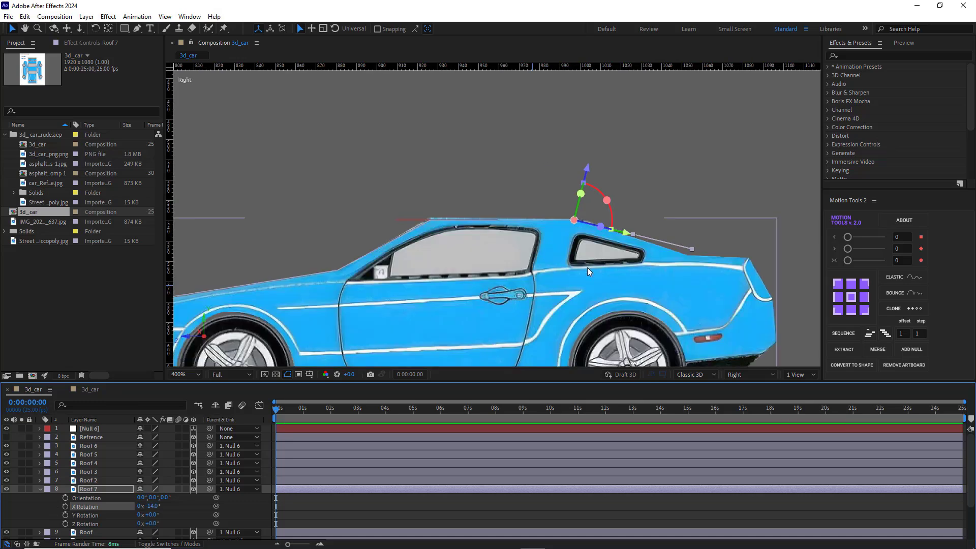
pyautogui.moveTo(646, 257); pyautogui.dragTo(312, 206)
pyautogui.moveTo(148, 506); pyautogui.dragTo(141, 506)
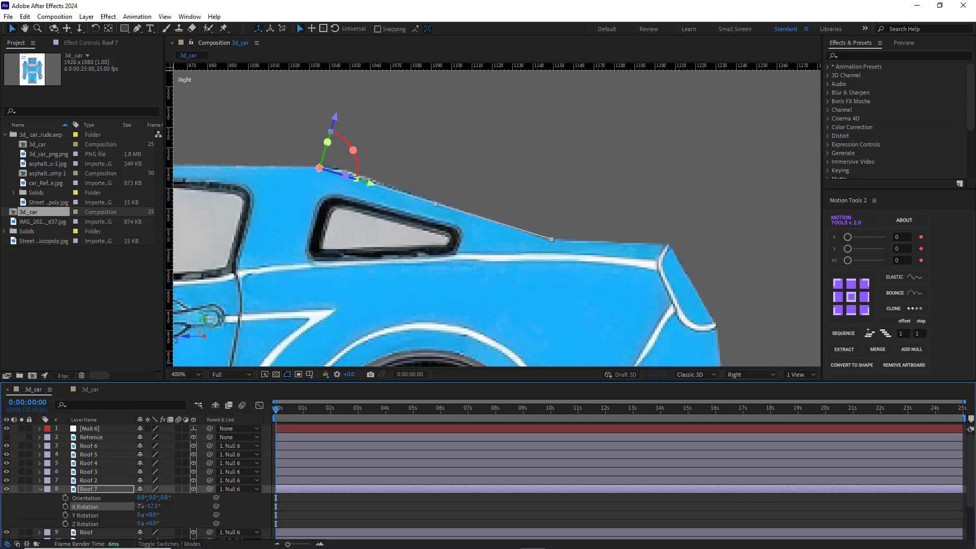
pyautogui.click(40, 489)
# Step: Duplicate Roof 7, move the copy's anchor to its upper edge in the Top view and reshape its mask around the blue trunk lid
pyautogui.hotkey('ctrl', 'd')
pyautogui.click(746, 374)
pyautogui.click(746, 434)
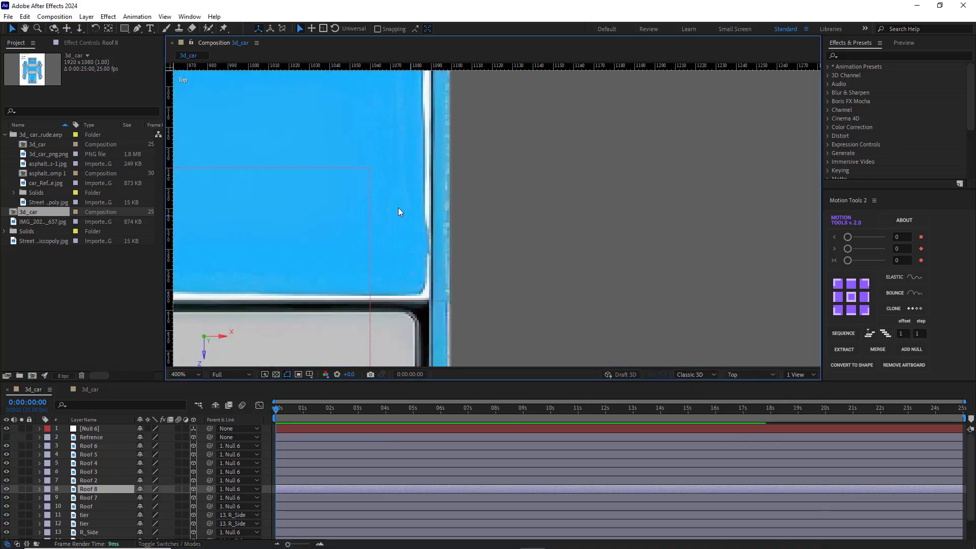
pyautogui.scroll(-4, 398, 208)
pyautogui.press('space')
pyautogui.moveTo(407, 241); pyautogui.dragTo(418, 365)
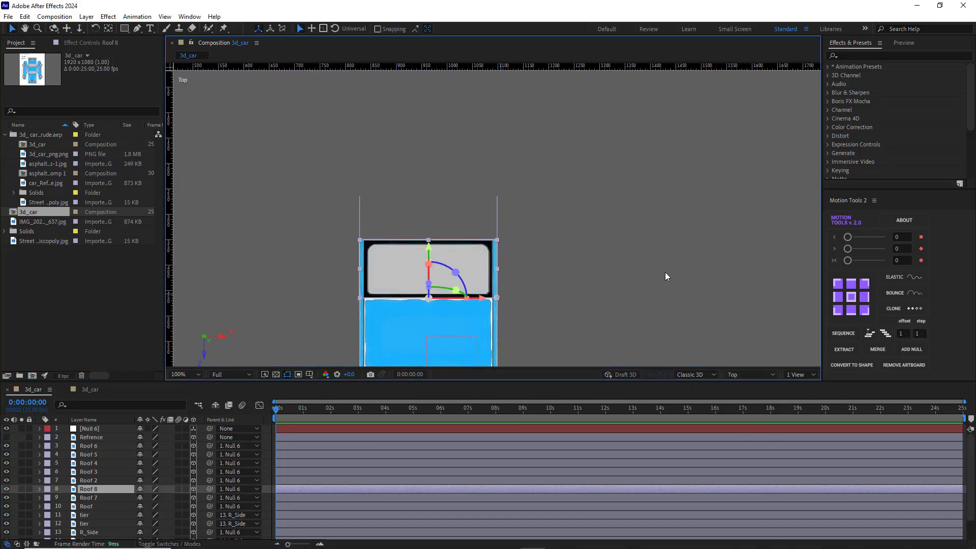
pyautogui.click(850, 284)
pyautogui.moveTo(428, 298); pyautogui.dragTo(421, 210)
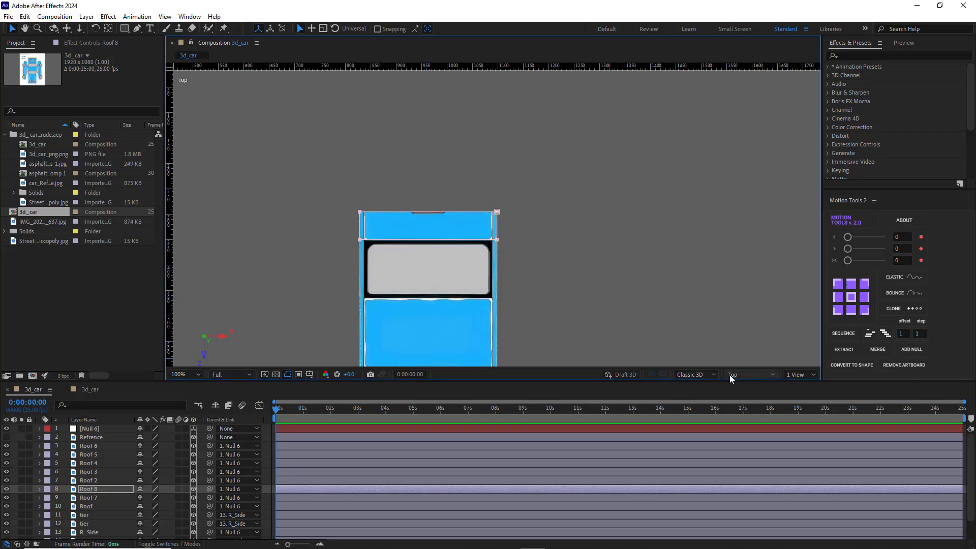
# Step: In the Right view, set the Roof 8 trunk lid layer's X Rotation to -1.5° so it lies along the car's rear deck
pyautogui.click(750, 374)
pyautogui.click(749, 455)
pyautogui.moveTo(582, 317); pyautogui.dragTo(472, 236)
pyautogui.scroll(1, 477, 249)
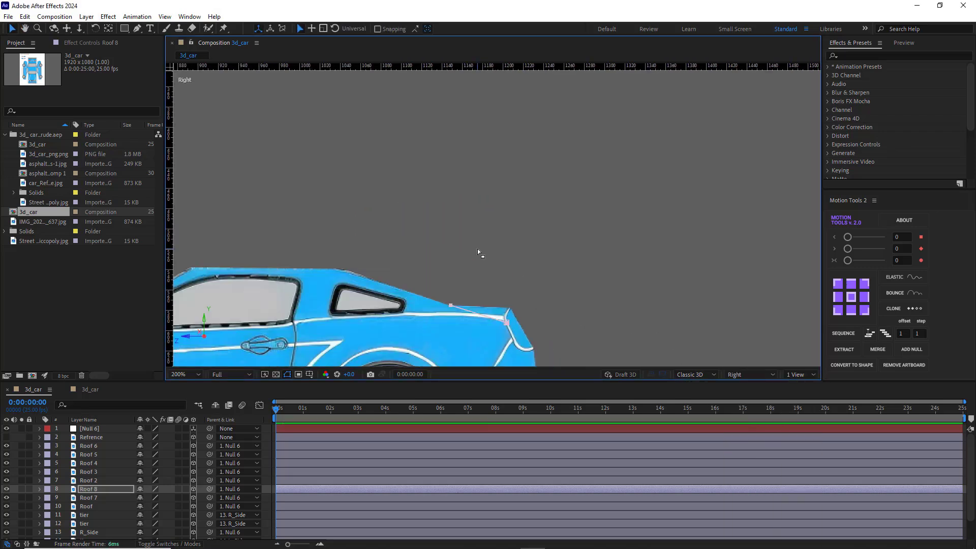
pyautogui.moveTo(463, 313); pyautogui.dragTo(492, 222)
pyautogui.scroll(1, 491, 222)
pyautogui.press('r')
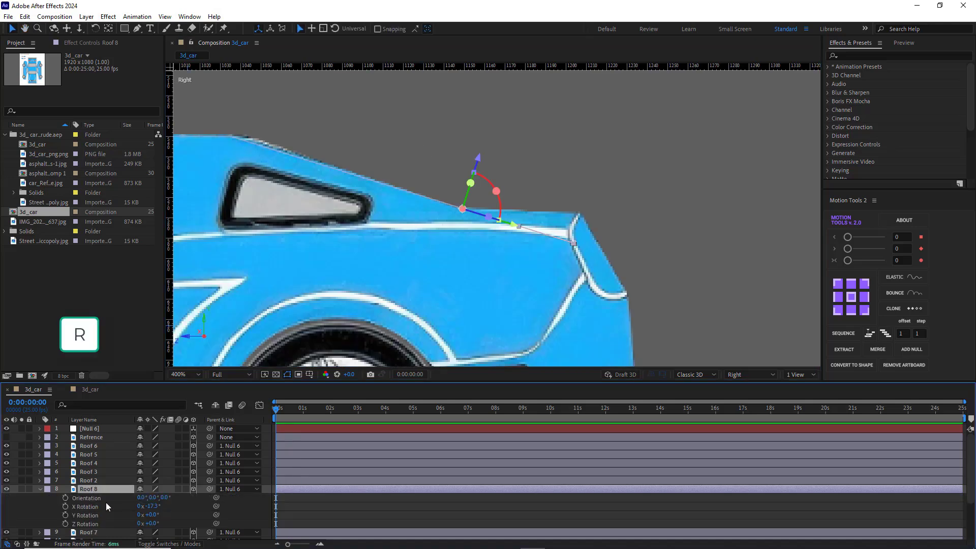
pyautogui.moveTo(152, 506); pyautogui.dragTo(174, 506)
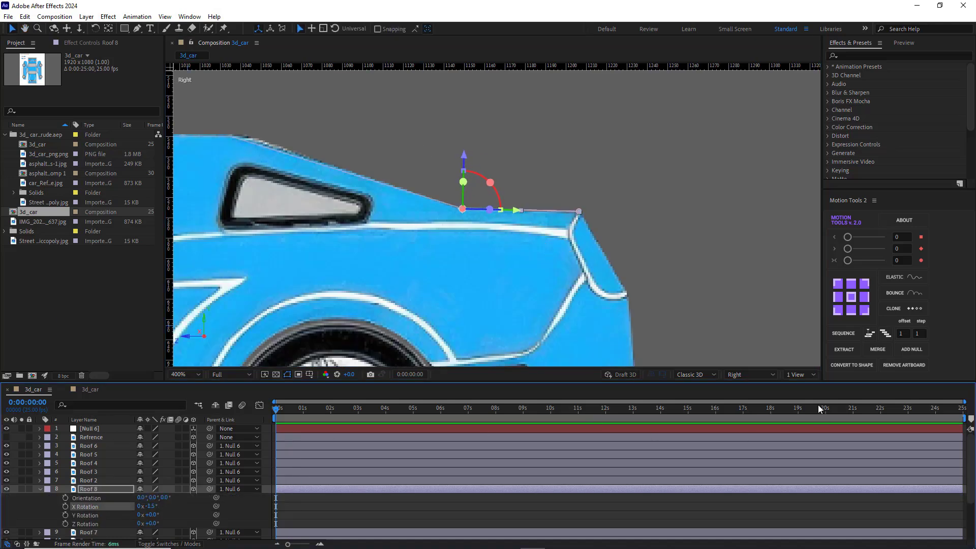
# Step: In the Top view, duplicate Roof 8, move the copy's anchor to its upper edge and reshape its mask around the taillight panel
pyautogui.click(751, 374)
pyautogui.click(750, 438)
pyautogui.scroll(-2, 358, 269)
pyautogui.moveTo(411, 214); pyautogui.dragTo(442, 340)
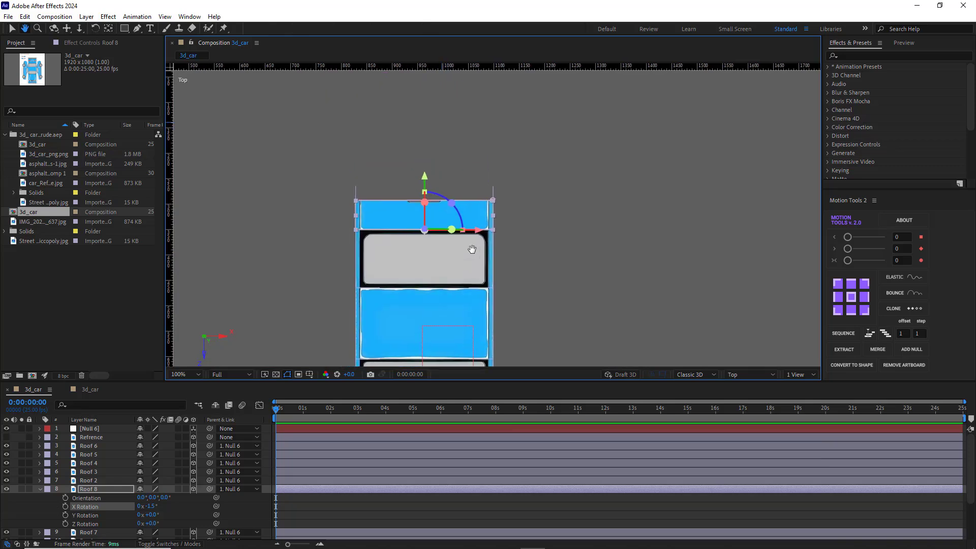
pyautogui.hotkey('ctrl', 'd')
pyautogui.click(851, 283)
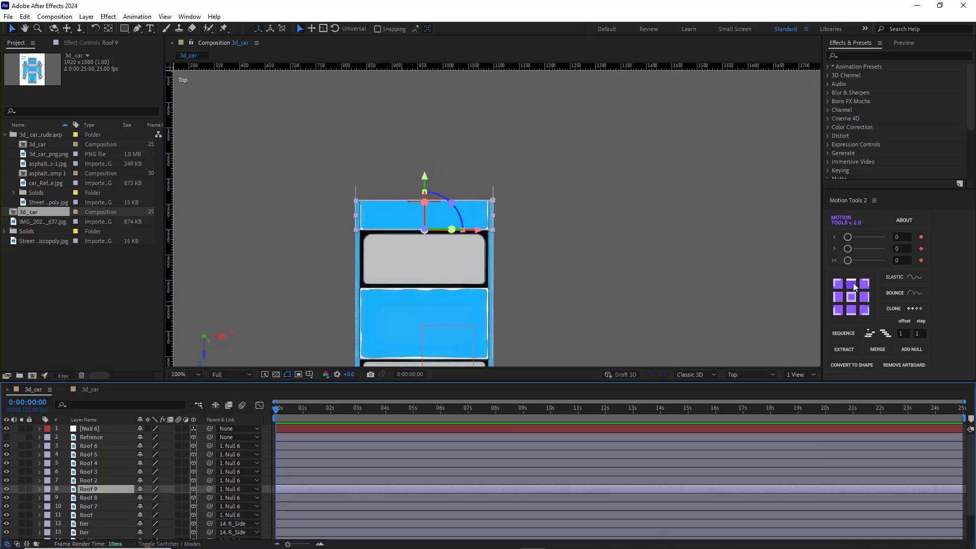
pyautogui.moveTo(425, 222); pyautogui.dragTo(429, 178)
# Step: In the Right view, set the Roof 9 taillight layer's X Rotation to -59.5° so it folds down along the car's rear edge
pyautogui.click(751, 374)
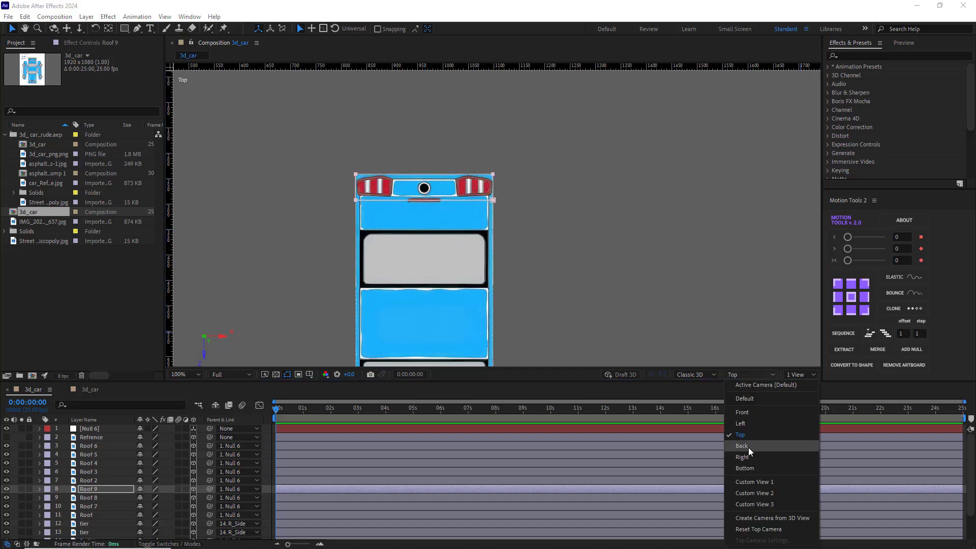
pyautogui.click(748, 448)
pyautogui.scroll(2, 513, 289)
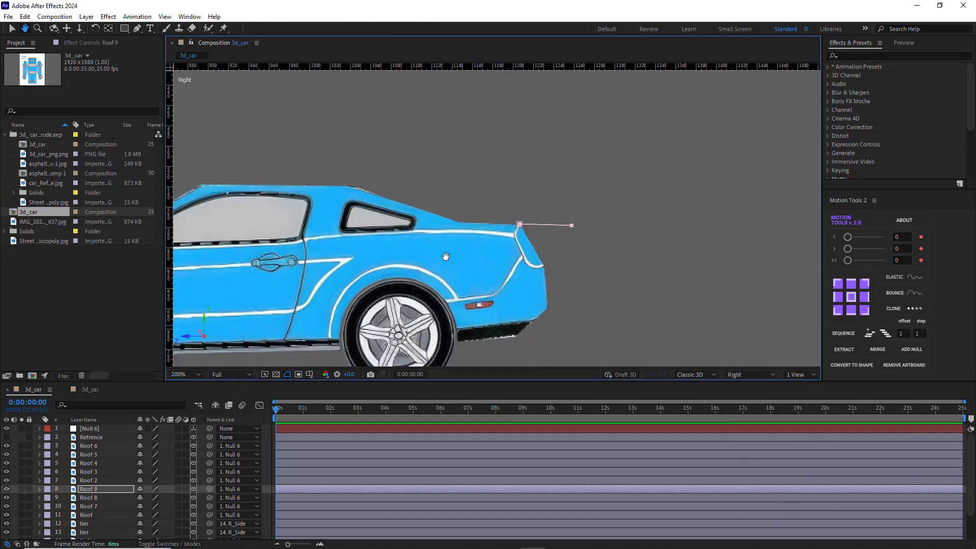
pyautogui.click(126, 487)
pyautogui.press('r')
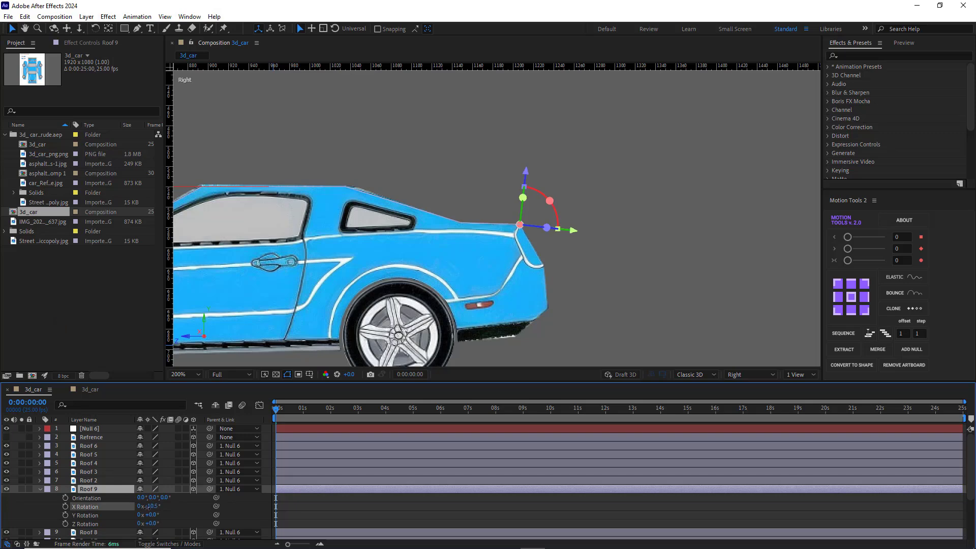
pyautogui.moveTo(152, 507); pyautogui.dragTo(130, 515)
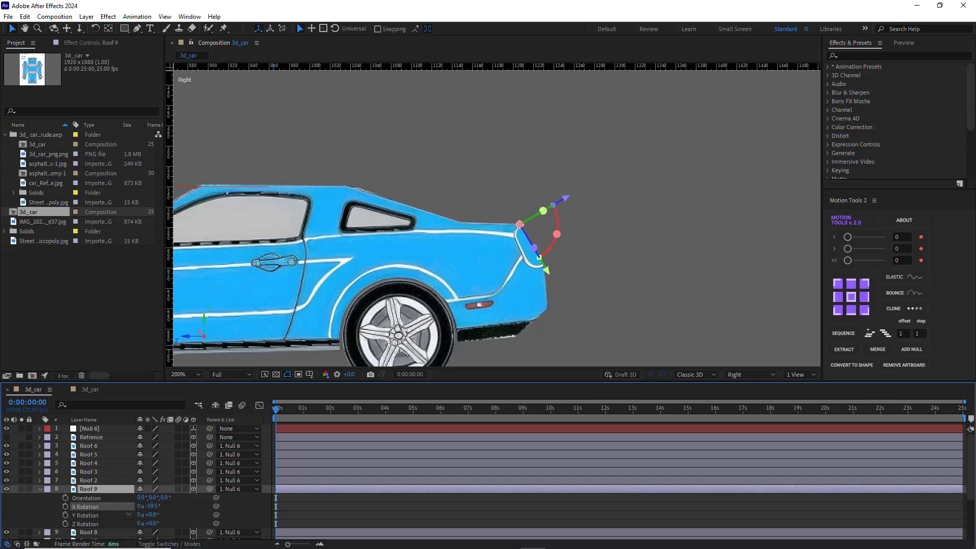
pyautogui.press('F2')
# Step: In the Top view, duplicate Roof 9, move the copy's anchor to its upper edge and reshape its mask around the rear bumper strip
pyautogui.click(758, 374)
pyautogui.click(745, 436)
pyautogui.moveTo(283, 113); pyautogui.dragTo(445, 354)
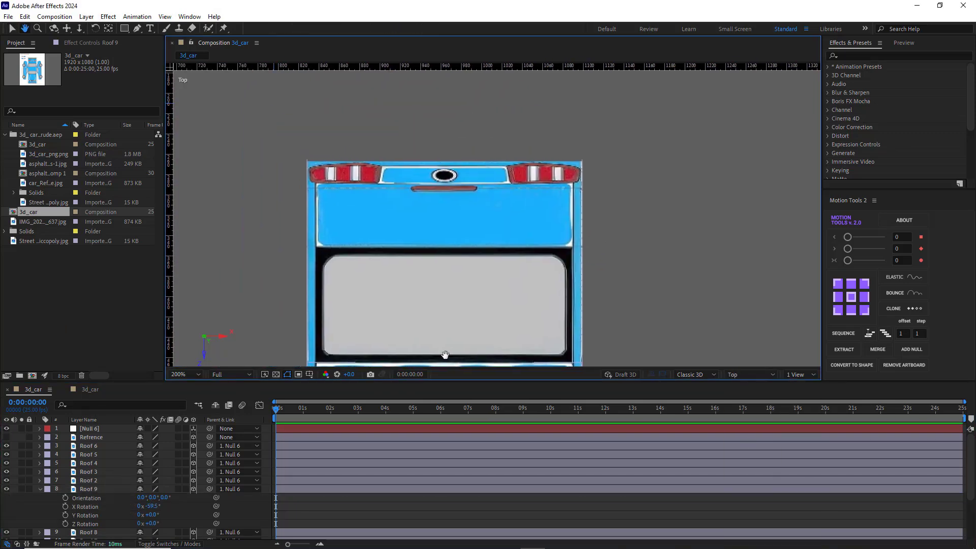
pyautogui.press('v')
pyautogui.click(40, 489)
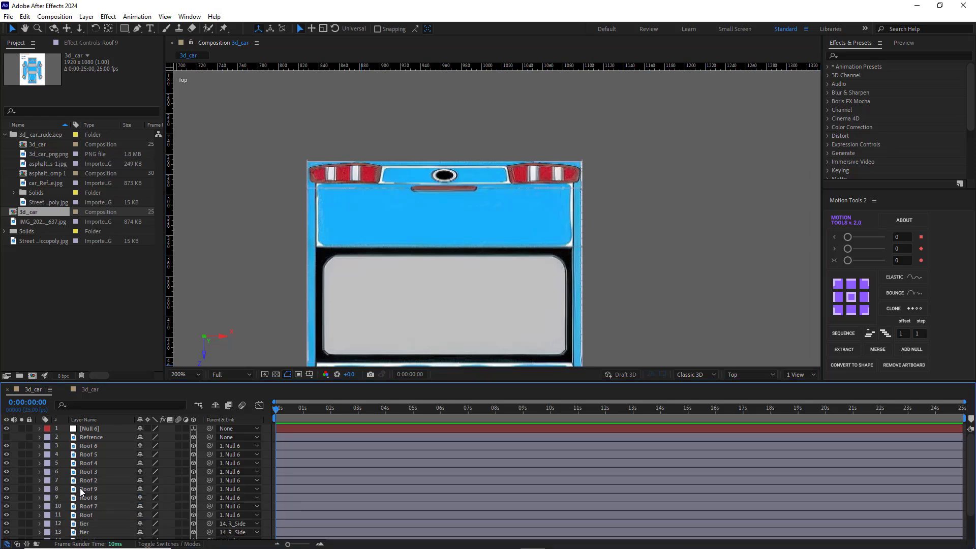
pyautogui.hotkey('ctrl', 'd')
pyautogui.click(851, 283)
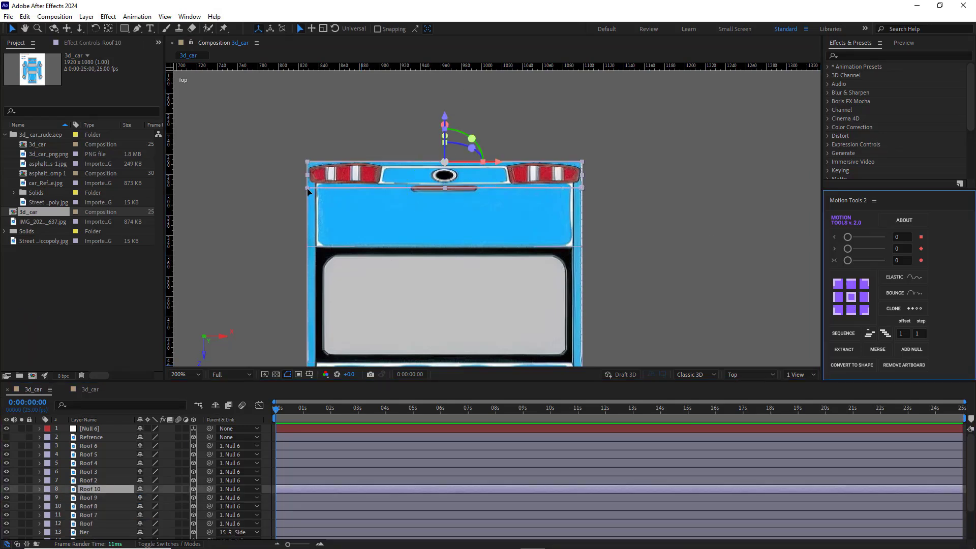
pyautogui.click(427, 189)
pyautogui.moveTo(445, 188); pyautogui.dragTo(444, 143)
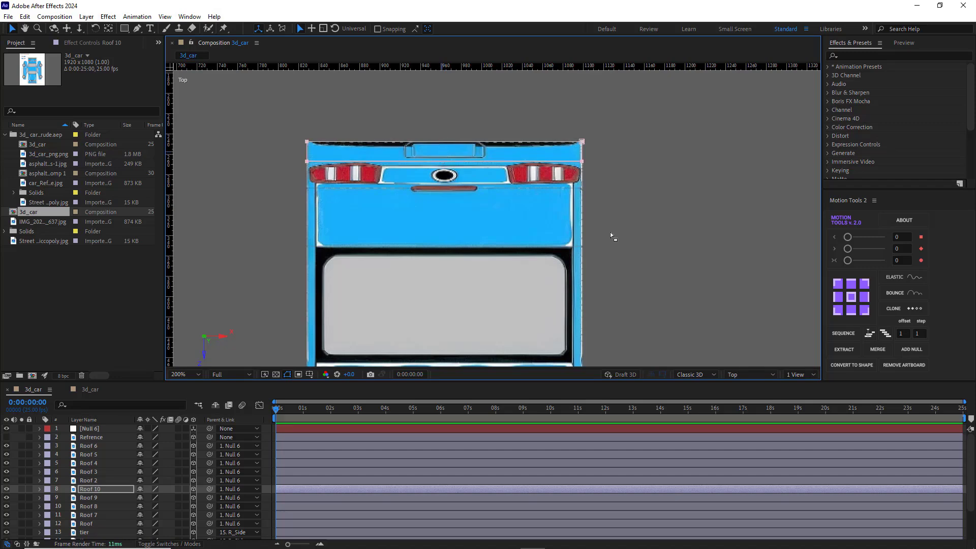
# Step: In the Right view, set the Roof 10 rear bumper layer's X Rotation to -87.5° so it hangs almost vertically behind the car
pyautogui.click(742, 375)
pyautogui.click(742, 457)
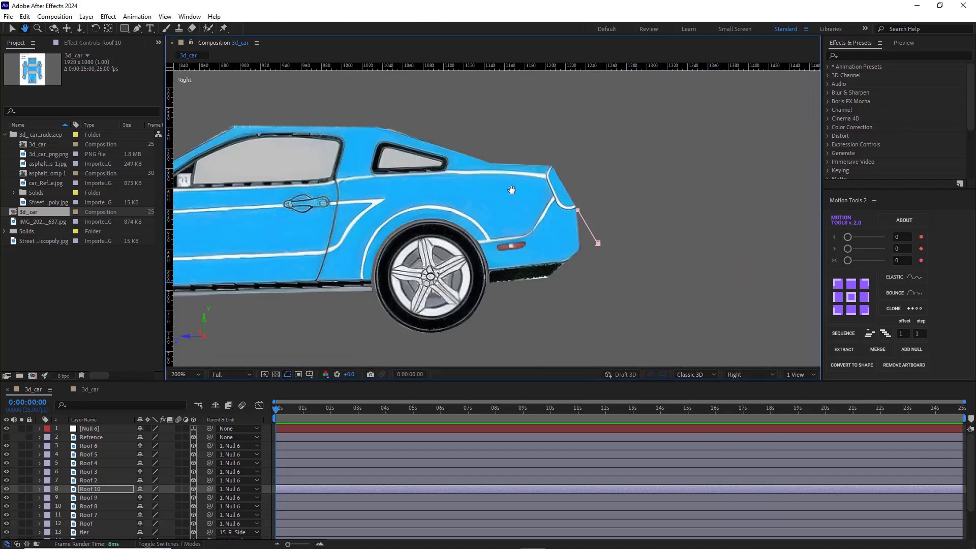
pyautogui.click(130, 489)
pyautogui.press('r')
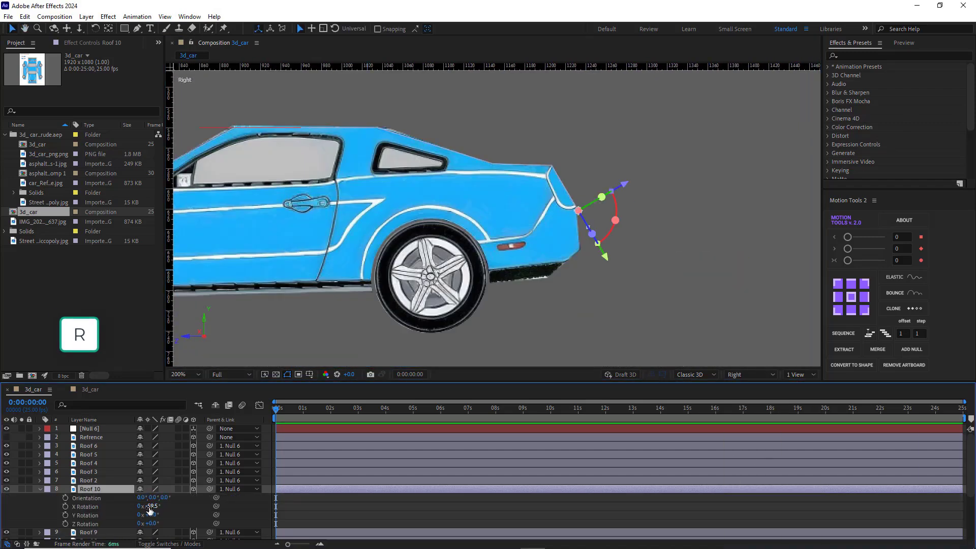
pyautogui.moveTo(151, 506); pyautogui.dragTo(136, 507)
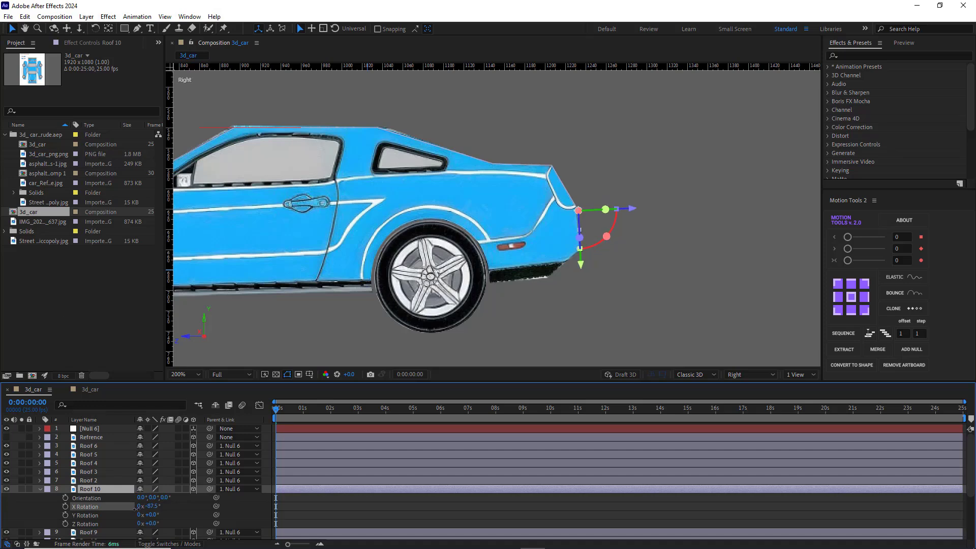
pyautogui.click(40, 489)
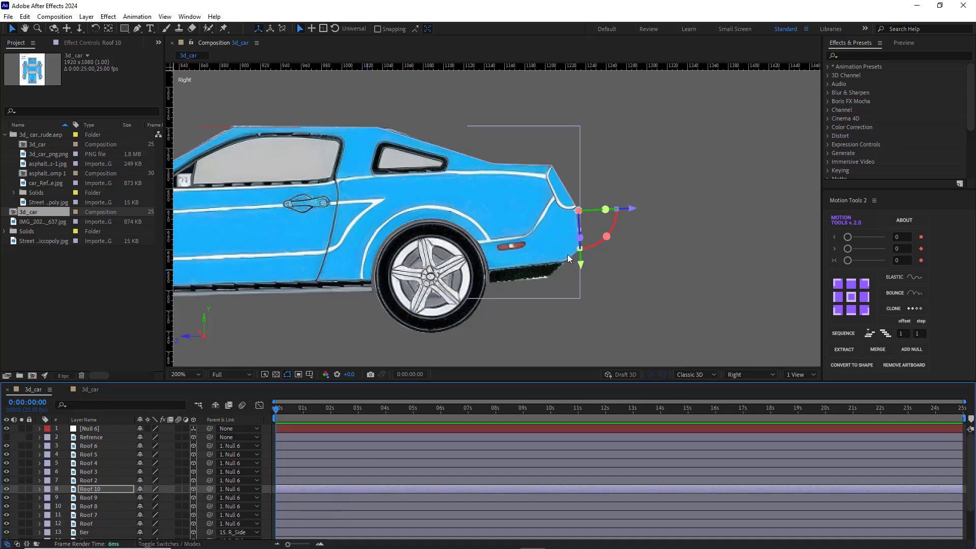
pyautogui.click(757, 375)
pyautogui.click(745, 437)
pyautogui.moveTo(353, 135); pyautogui.dragTo(462, 248)
pyautogui.press('v')
pyautogui.click(102, 490)
pyautogui.hotkey('ctrl', 'd')
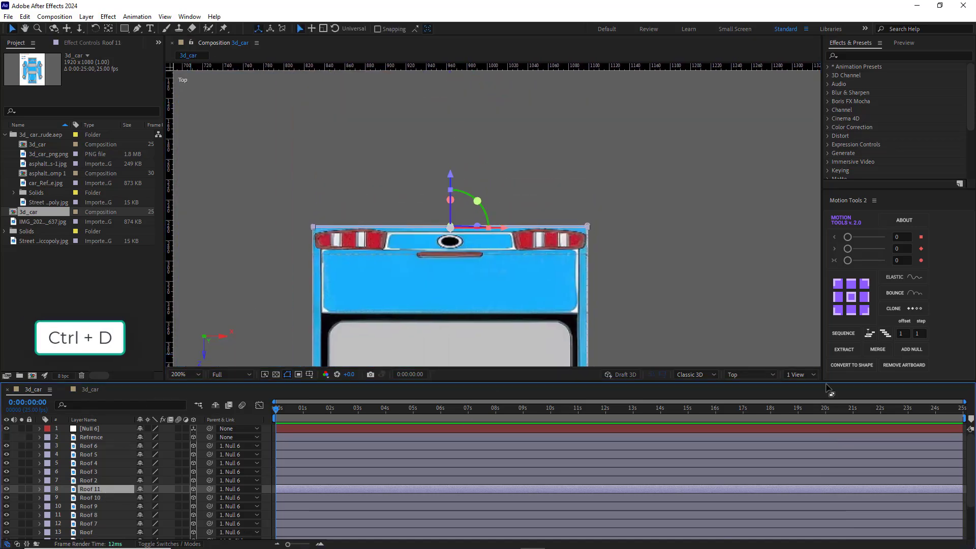
pyautogui.click(851, 284)
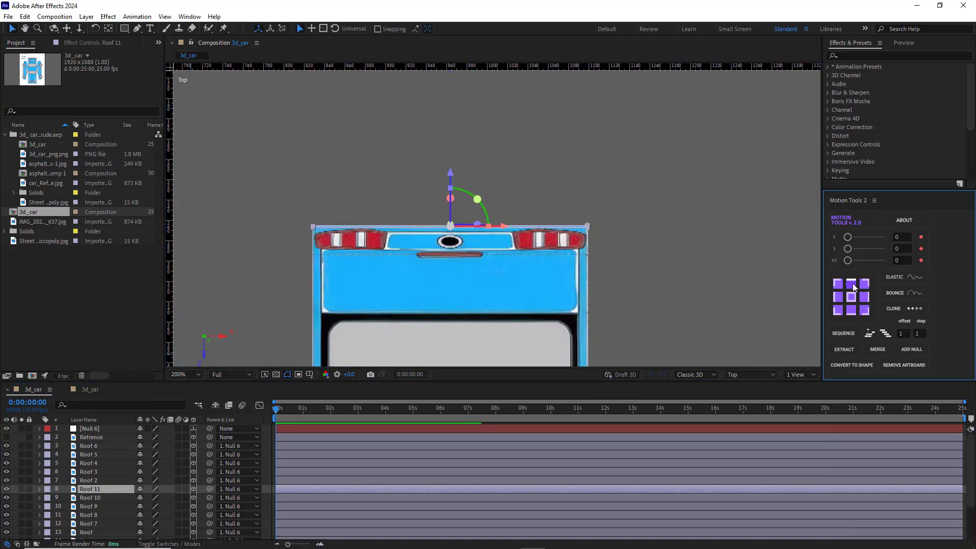
pyautogui.click(332, 224)
pyautogui.click(96, 490)
pyautogui.press('Delete')
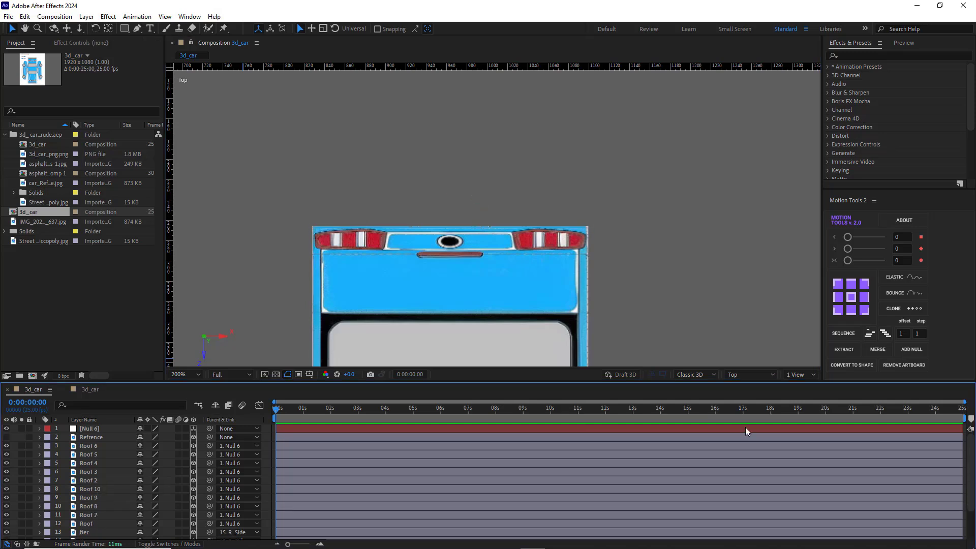
# Step: In the Left view, turn the Null 6 parent about its Z axis so the car's rear end faces the viewer at an angle
pyautogui.click(751, 374)
pyautogui.click(742, 422)
pyautogui.click(458, 291)
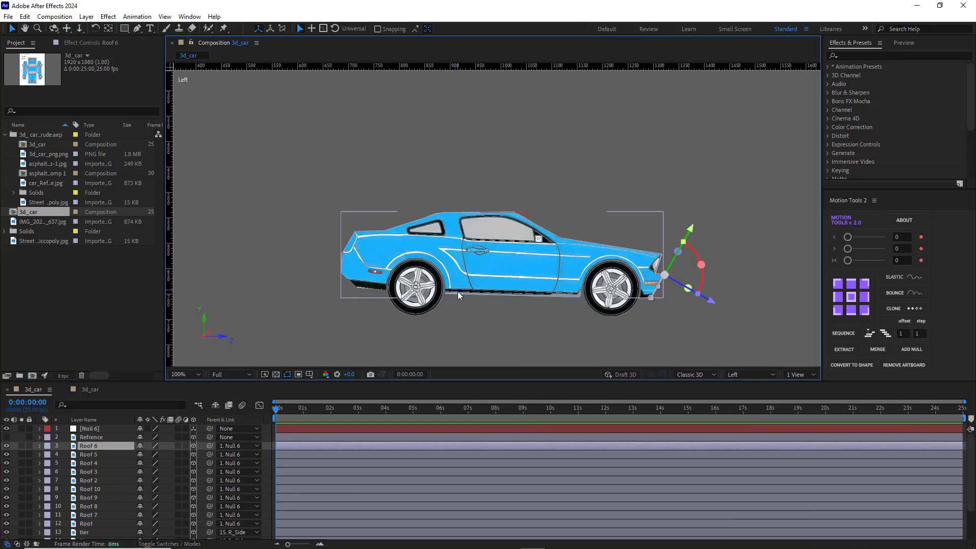
pyautogui.click(93, 429)
pyautogui.press('r')
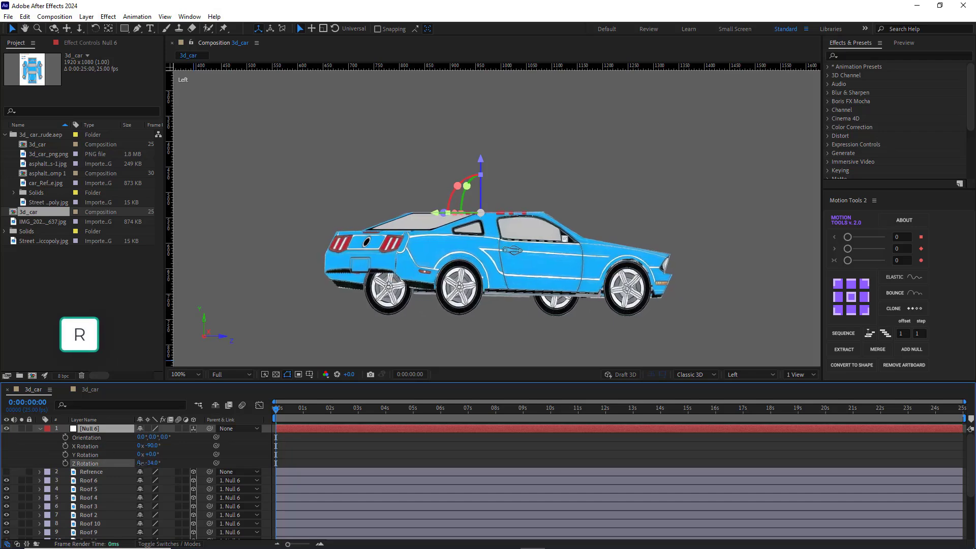
pyautogui.click(39, 429)
# Step: Duplicate Roof 10, move the copy's anchor to its lower edge and reshape its mask around the grey lower bumper strip with exhausts
pyautogui.click(89, 445)
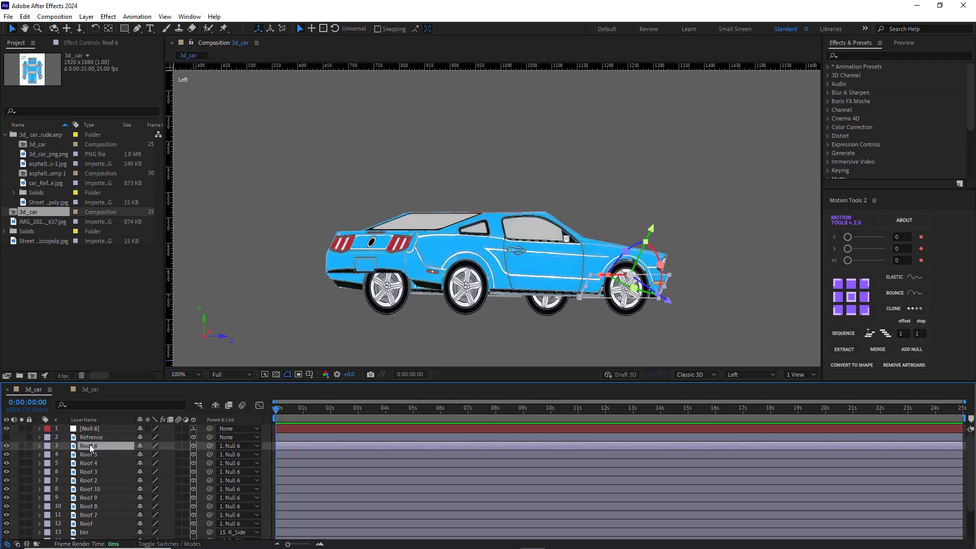
pyautogui.click(374, 271)
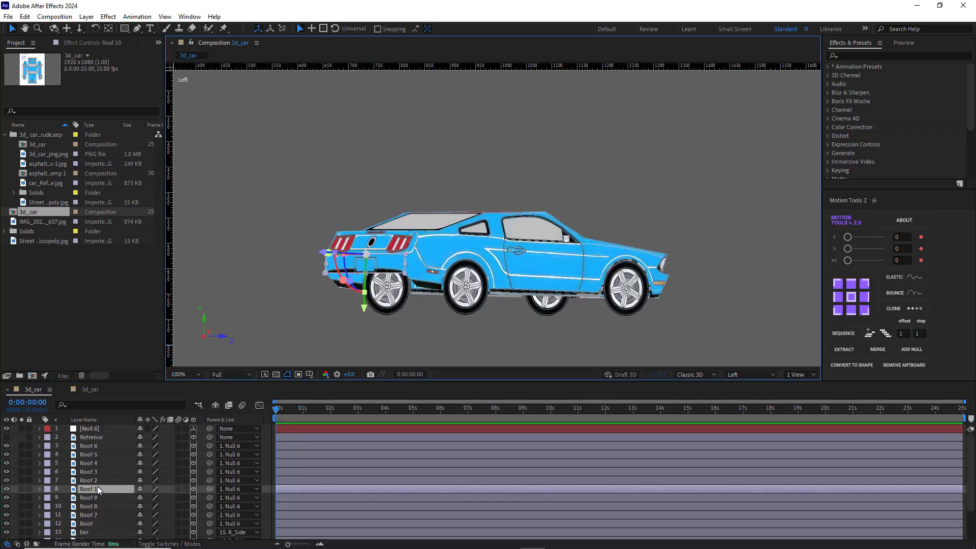
pyautogui.hotkey('ctrl', 'd')
pyautogui.click(851, 296)
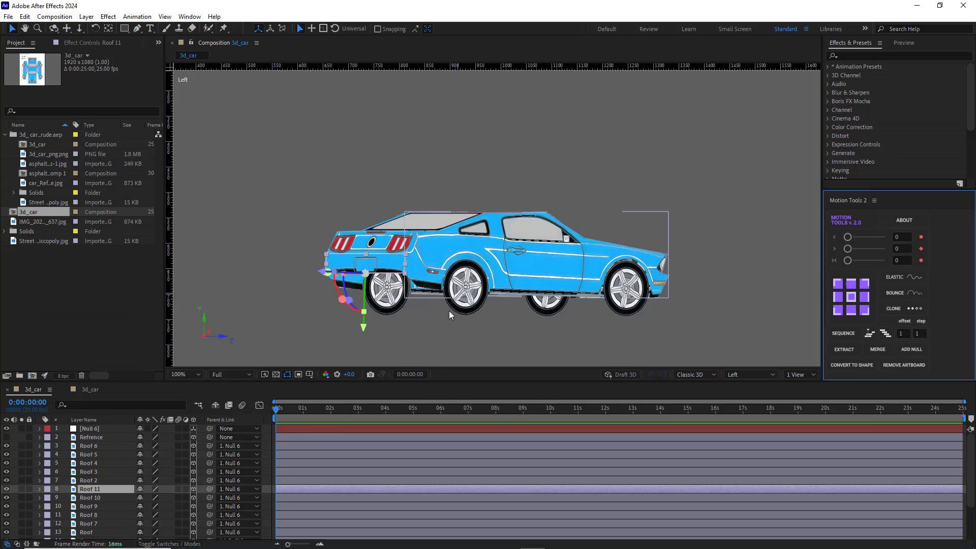
pyautogui.moveTo(366, 254); pyautogui.dragTo(365, 300)
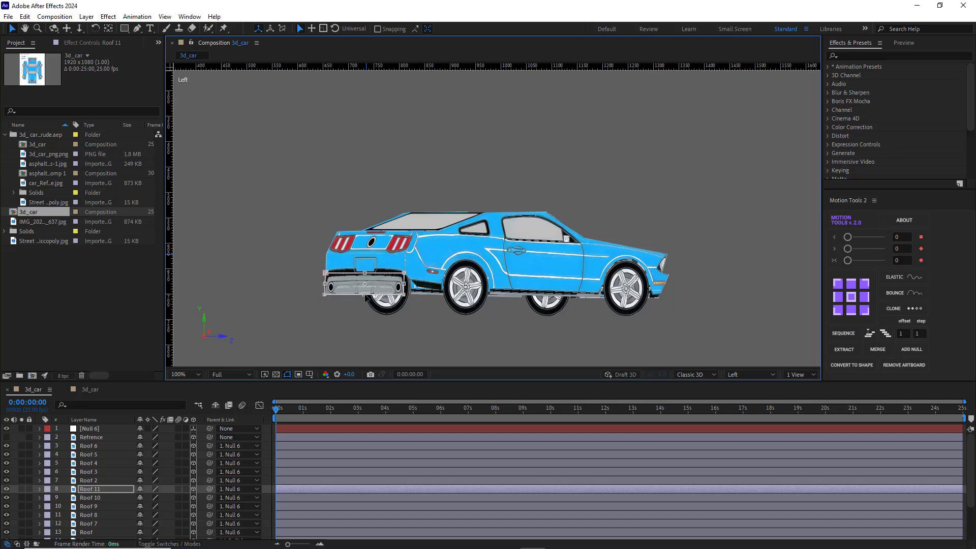
# Step: Set the Roof 11 lower bumper layer's X Rotation to -141.5° so it tucks under the car's rear end
pyautogui.click(84, 489)
pyautogui.press('r')
pyautogui.moveTo(138, 506)
pyautogui.mouseDown()
pyautogui.moveTo(146, 507)
pyautogui.moveTo(135, 507)
pyautogui.mouseUp()
pyautogui.scroll(2, 385, 320)
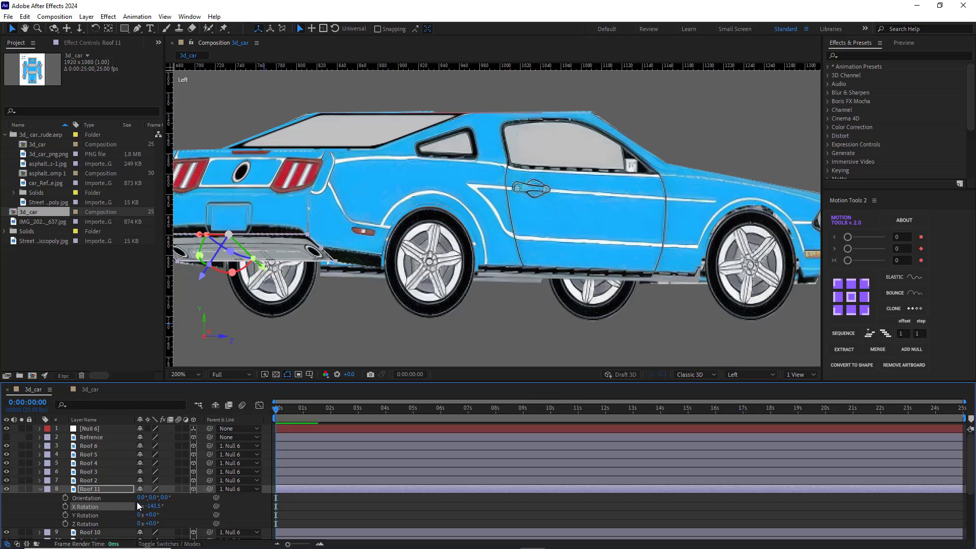
# Step: In the Active Camera view, set the Null 6 parent's Z Rotation to 0°
pyautogui.click(746, 375)
pyautogui.click(745, 387)
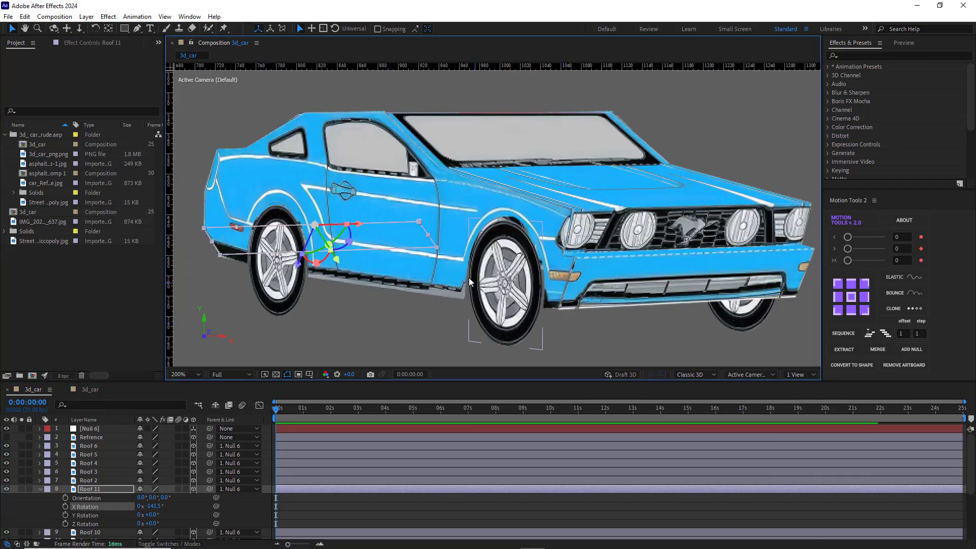
pyautogui.click(316, 331)
pyautogui.scroll(-1, 358, 248)
pyautogui.click(40, 489)
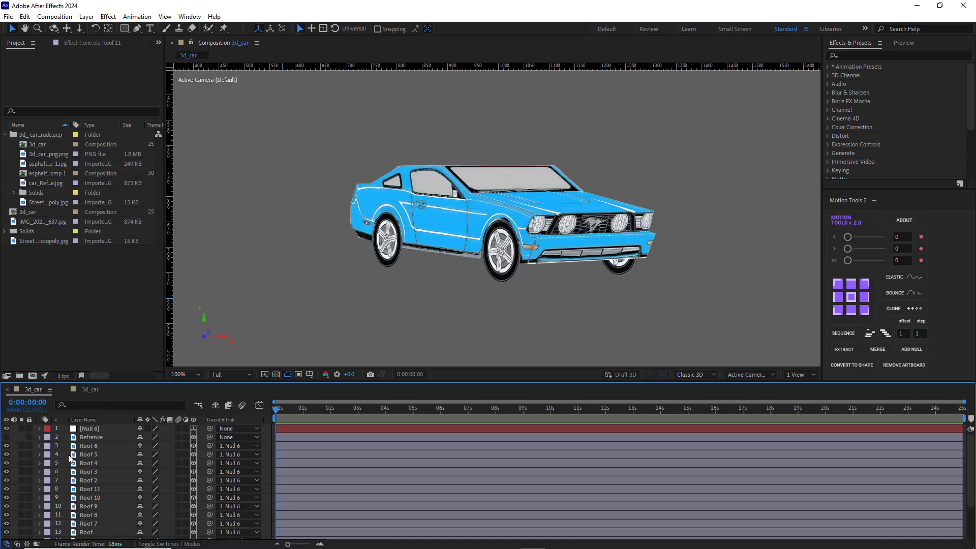
pyautogui.click(81, 429)
pyautogui.press('r')
pyautogui.click(154, 463)
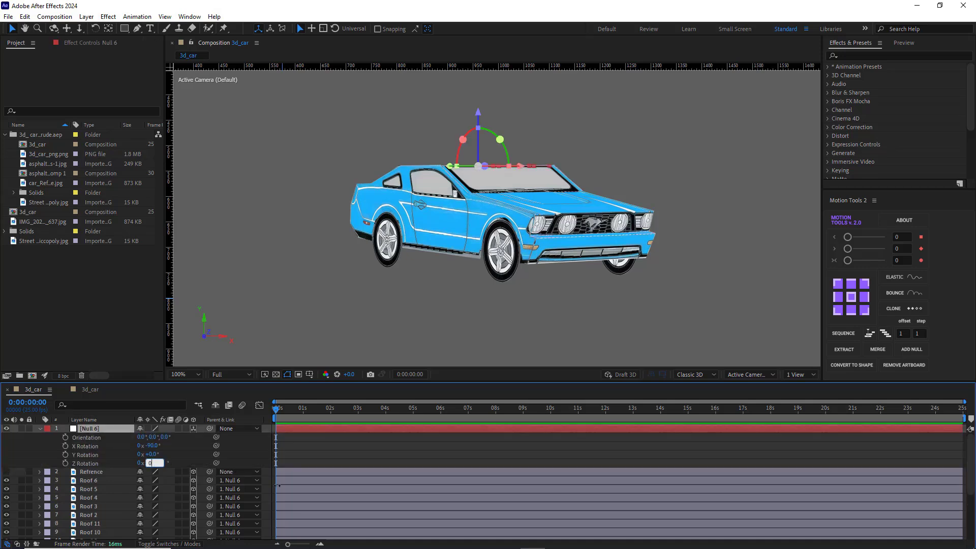
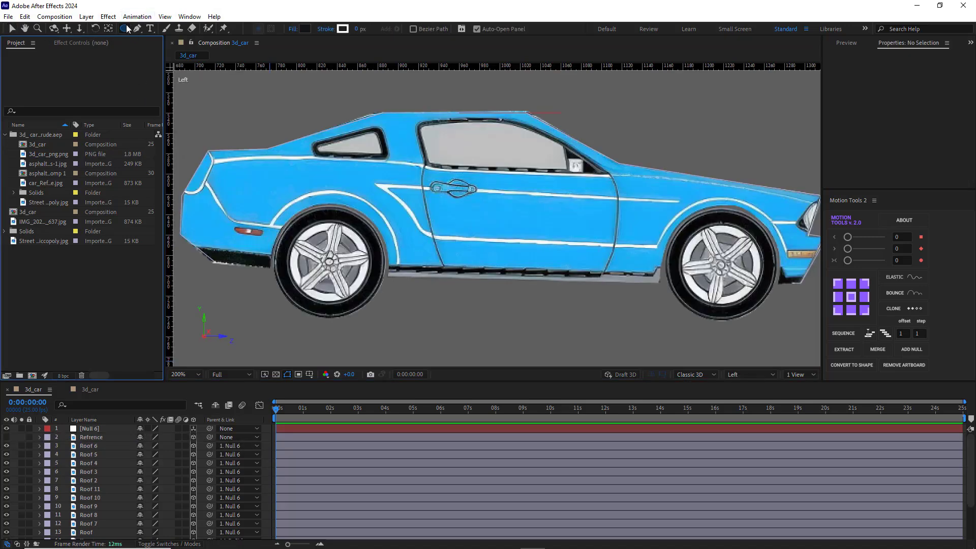
# Step: Draw a circular ellipse shape on a new layer, covering the rear wheel from edge to edge of the tyre
pyautogui.click(127, 29)
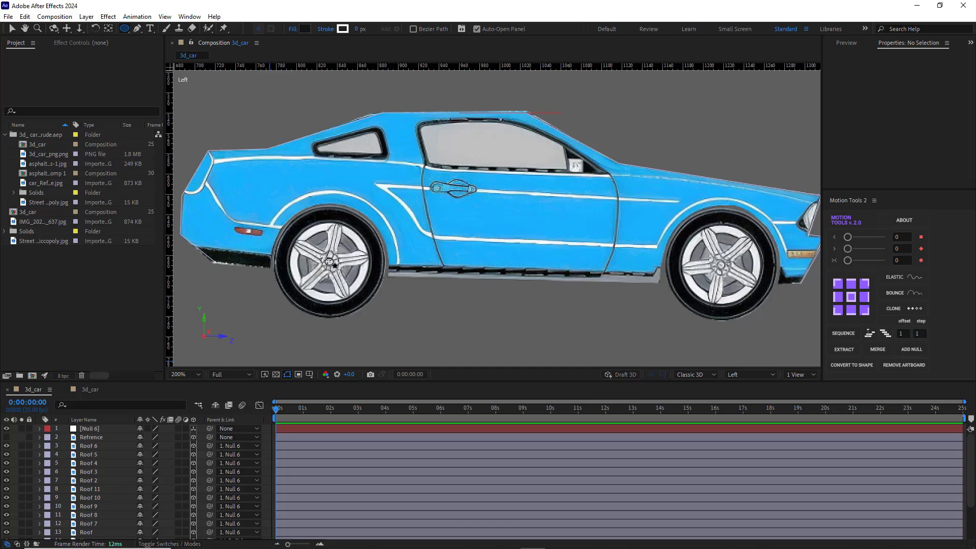
pyautogui.click(459, 113)
pyautogui.moveTo(356, 284); pyautogui.dragTo(383, 312)
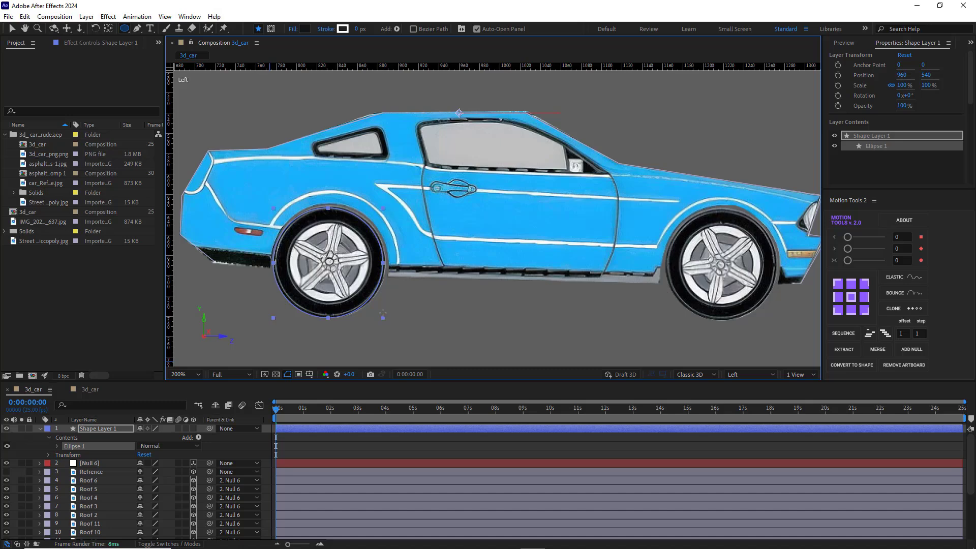
# Step: Fill the wheel circle with the near-black tyre colour 0E0C0B, sampled from the rear tyre
pyautogui.click(306, 29)
pyautogui.click(572, 258)
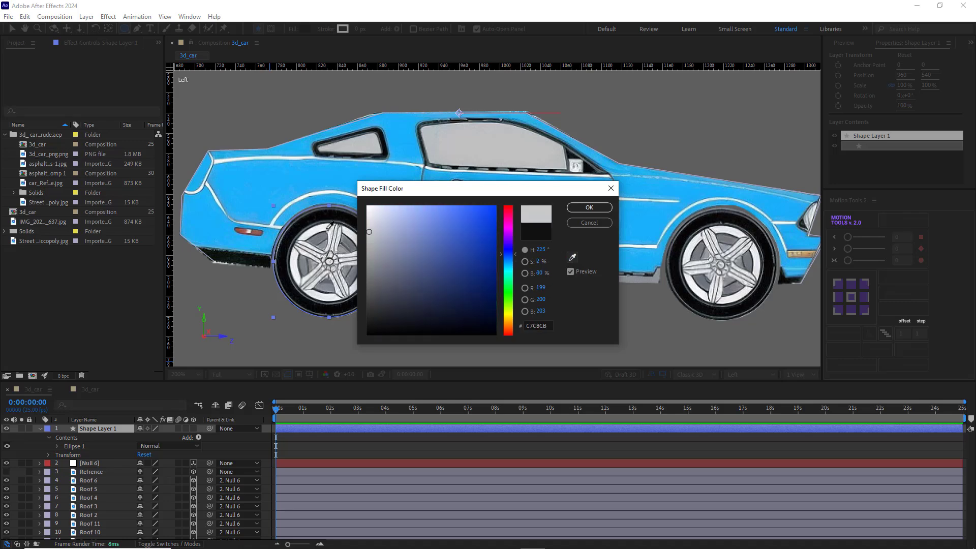
pyautogui.click(325, 212)
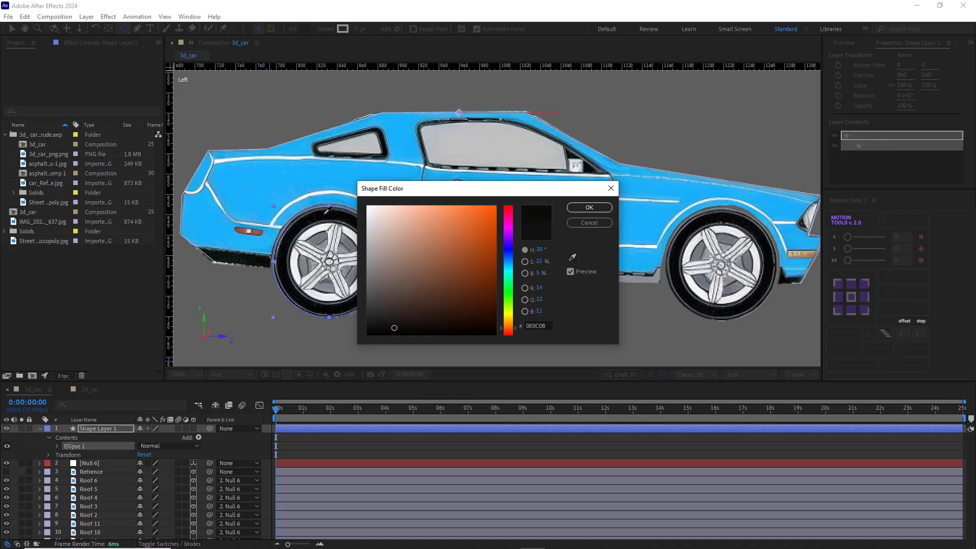
pyautogui.click(589, 207)
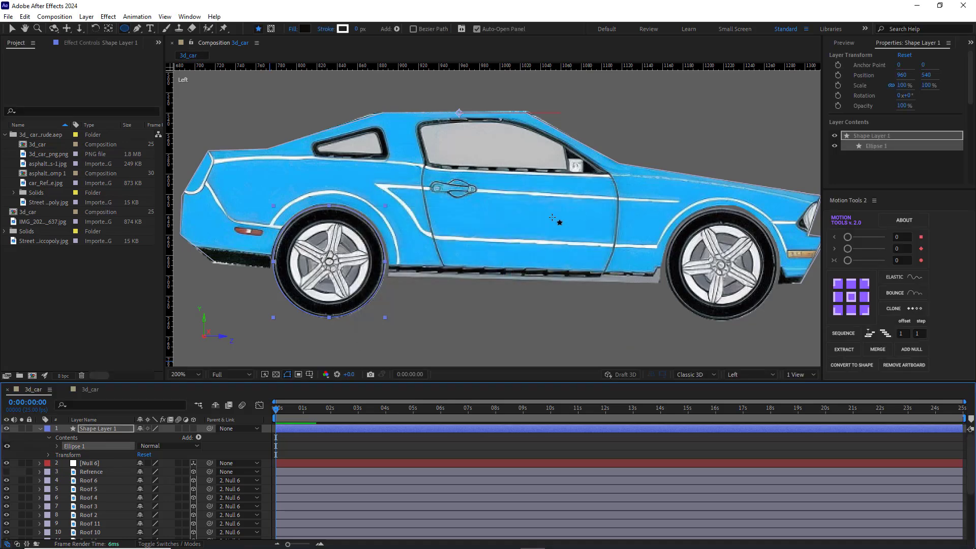
# Step: Parent Shape Layer 1 to the rear wheel's layer 19 tier, moving it to that location, and set its Scale to 126%
pyautogui.click(40, 429)
pyautogui.click(101, 429)
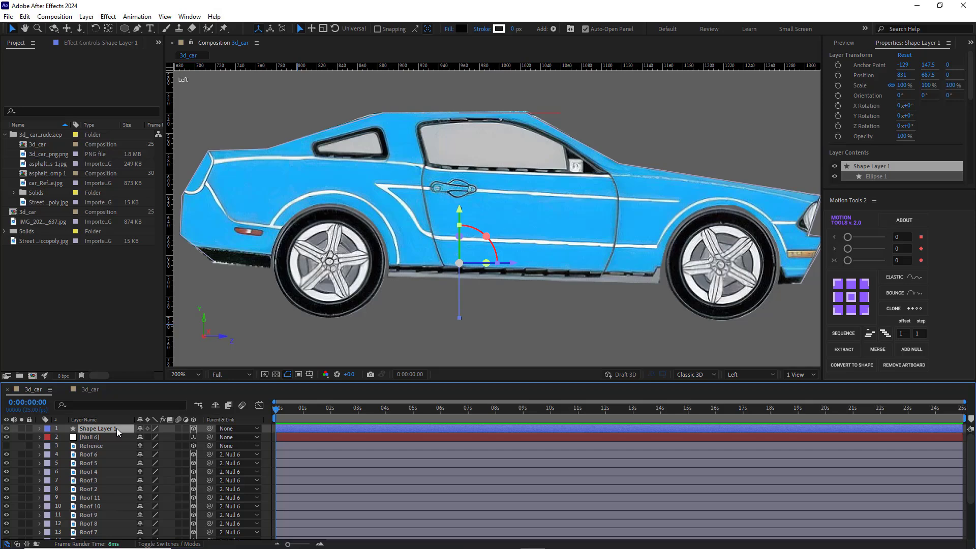
pyautogui.click(231, 429)
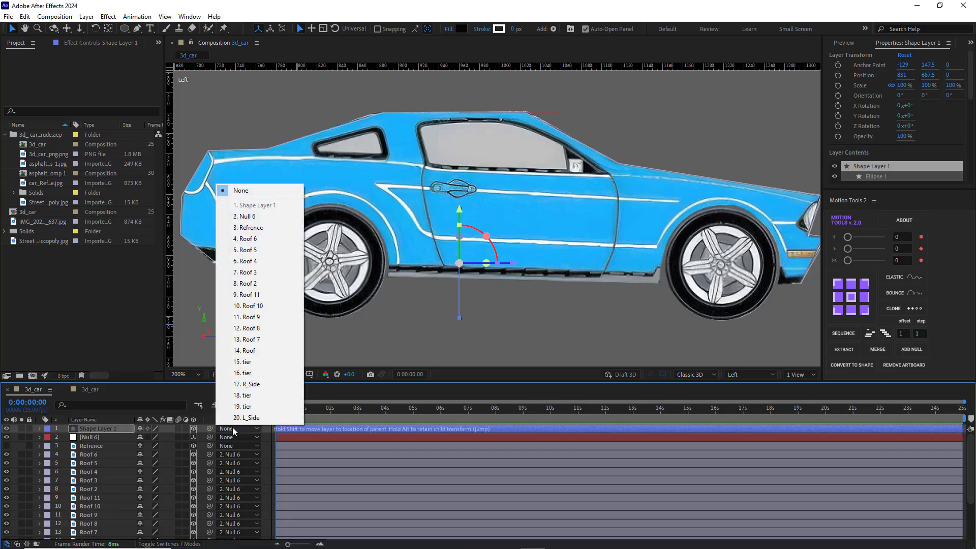
pyautogui.keyDown('shift'); pyautogui.click(247, 406); pyautogui.keyUp('shift')
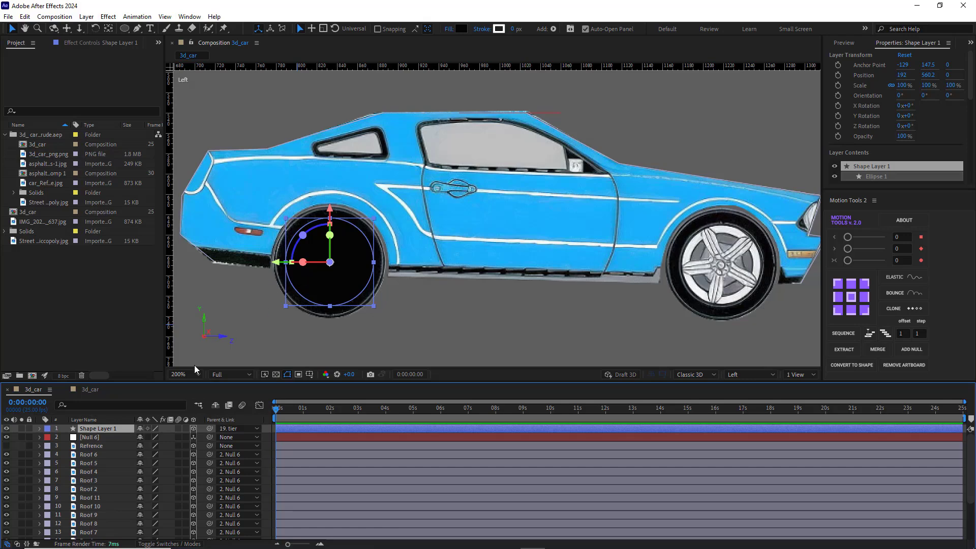
pyautogui.press('s')
pyautogui.moveTo(153, 439); pyautogui.dragTo(169, 437)
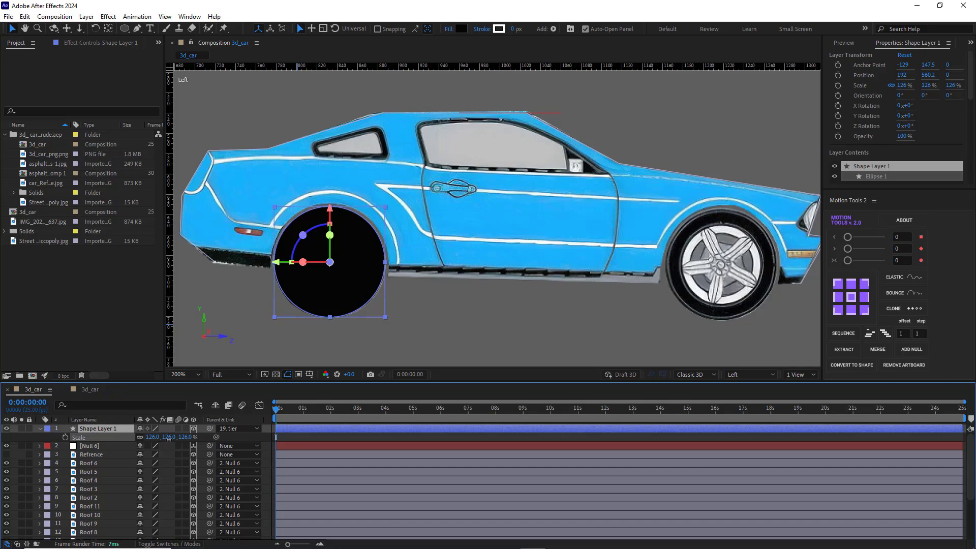
pyautogui.click(40, 428)
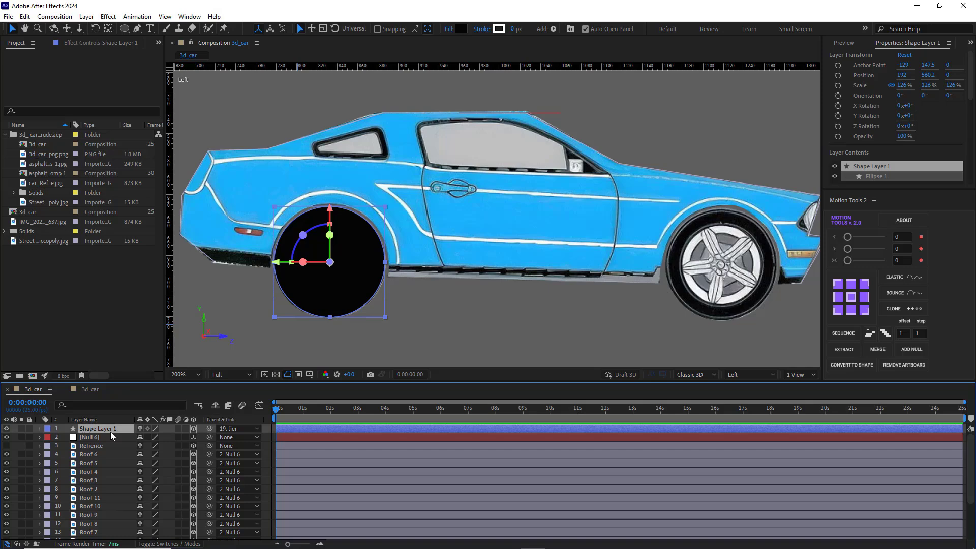
# Step: Switch the composition's renderer to Cinema 4D and set Shape Layer 1's Extrusion Depth to 30
pyautogui.click(696, 373)
pyautogui.click(696, 408)
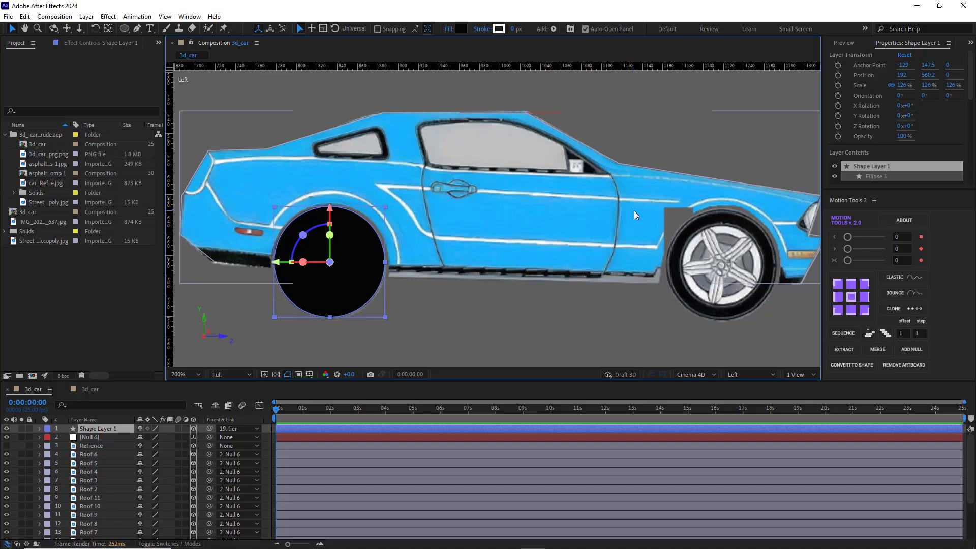
pyautogui.click(39, 428)
pyautogui.click(47, 447)
pyautogui.click(47, 455)
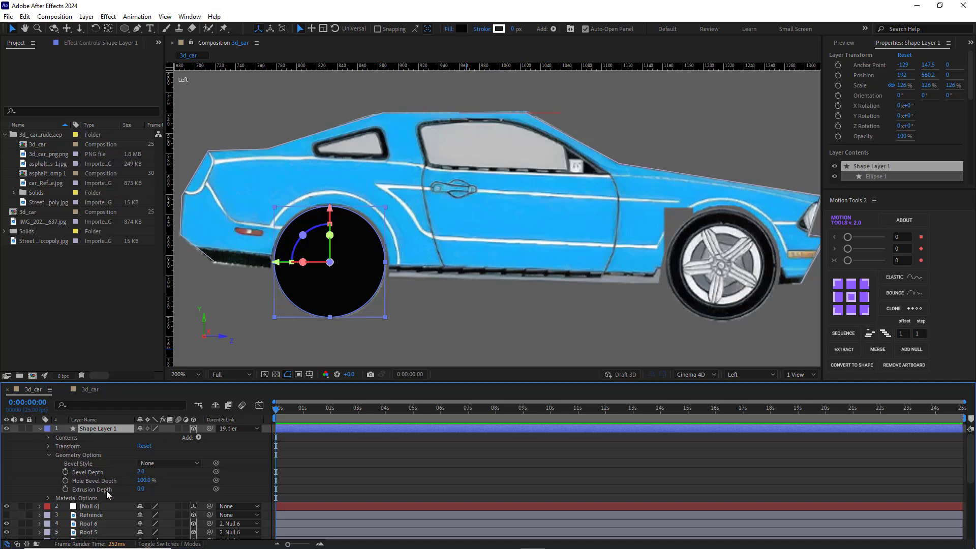
pyautogui.click(164, 486)
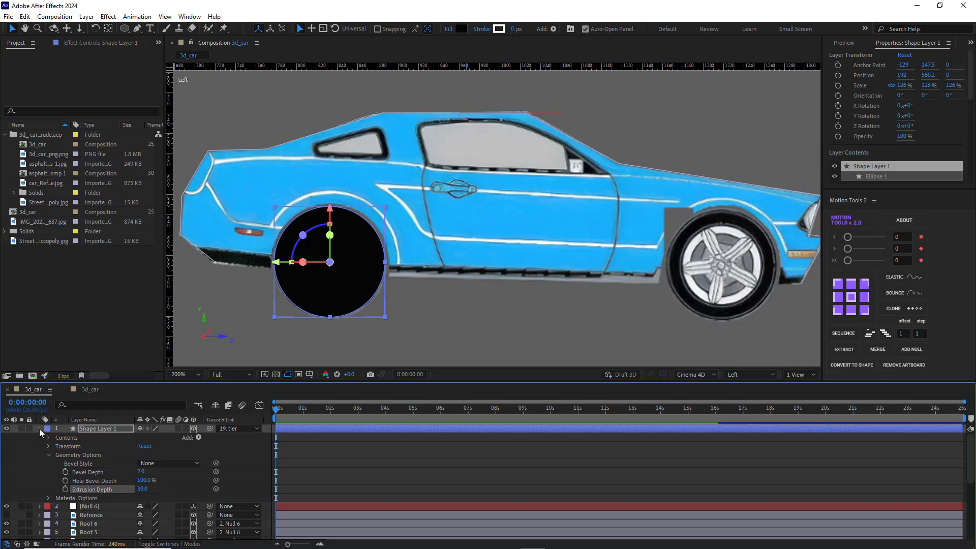
pyautogui.click(39, 428)
# Step: Turn the Null 6 parent to 174° Z Rotation and inspect the extruded tyre in the Active Camera and Left views
pyautogui.click(755, 377)
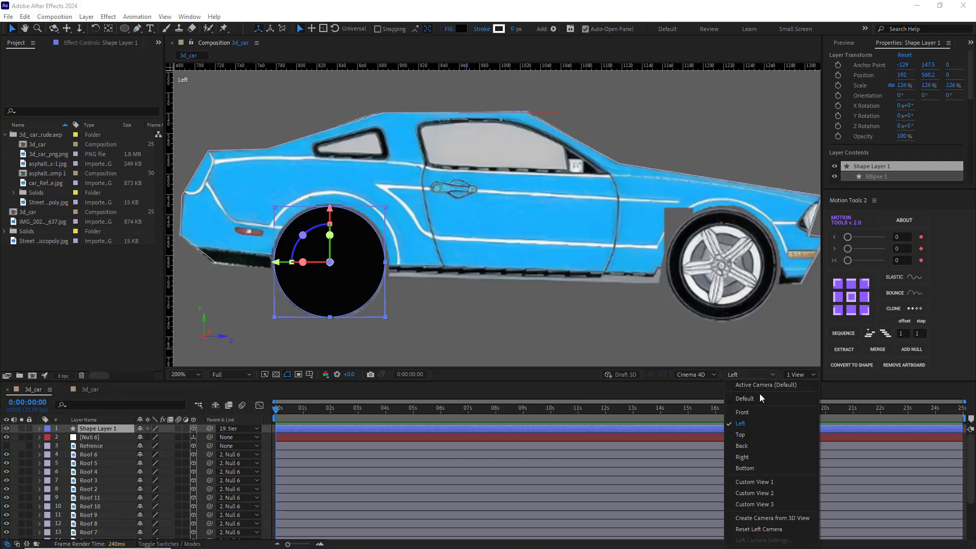
pyautogui.click(742, 397)
pyautogui.click(113, 437)
pyautogui.press('r')
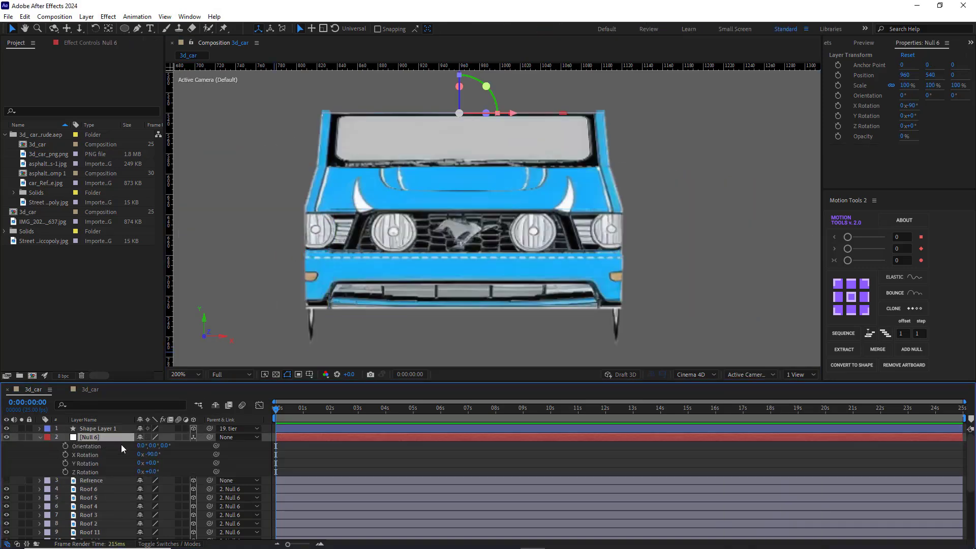
pyautogui.moveTo(151, 471); pyautogui.dragTo(252, 477)
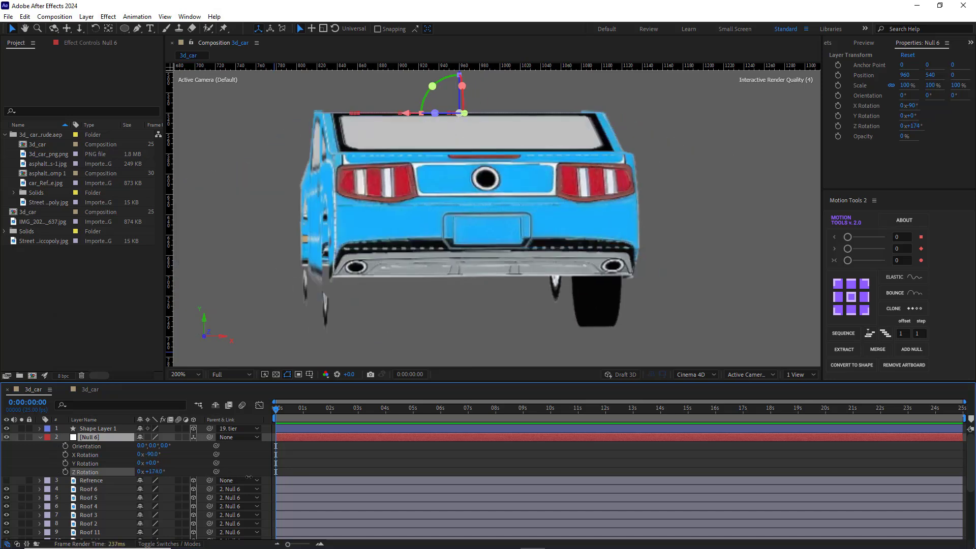
pyautogui.click(750, 375)
pyautogui.click(750, 423)
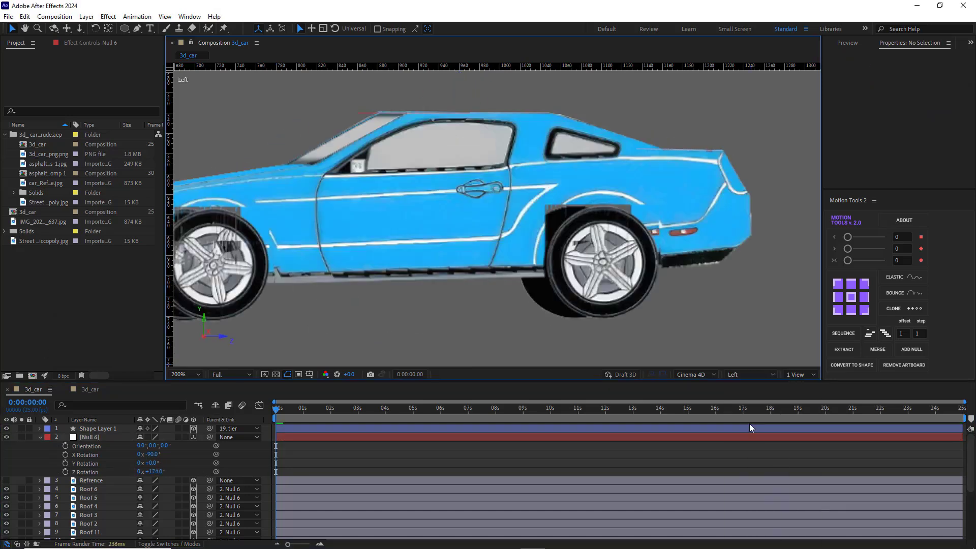
pyautogui.press(',')
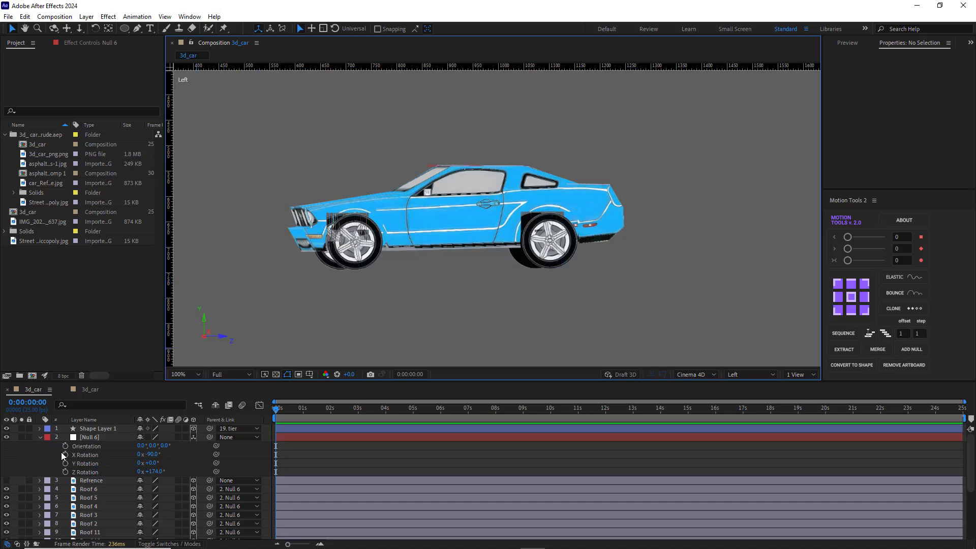
# Step: Set the Null 6 parent's Z Rotation to 0° with the Left view showing
pyautogui.click(151, 471)
pyautogui.write('0')
pyautogui.press('Return')
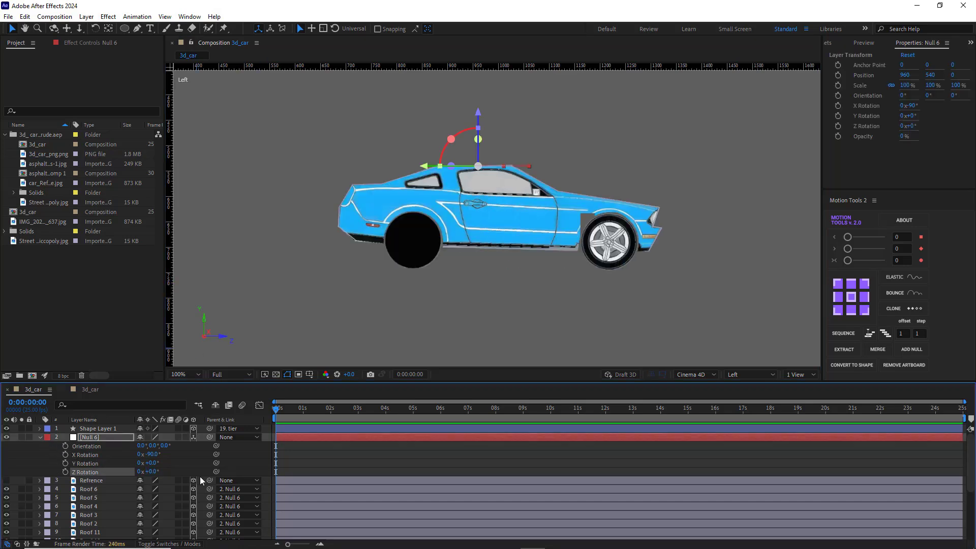
pyautogui.click(39, 438)
# Step: Set Shape Layer 1's Z Position to 1 so the black tyre extrusion sits behind the rear wheel's face
pyautogui.click(100, 429)
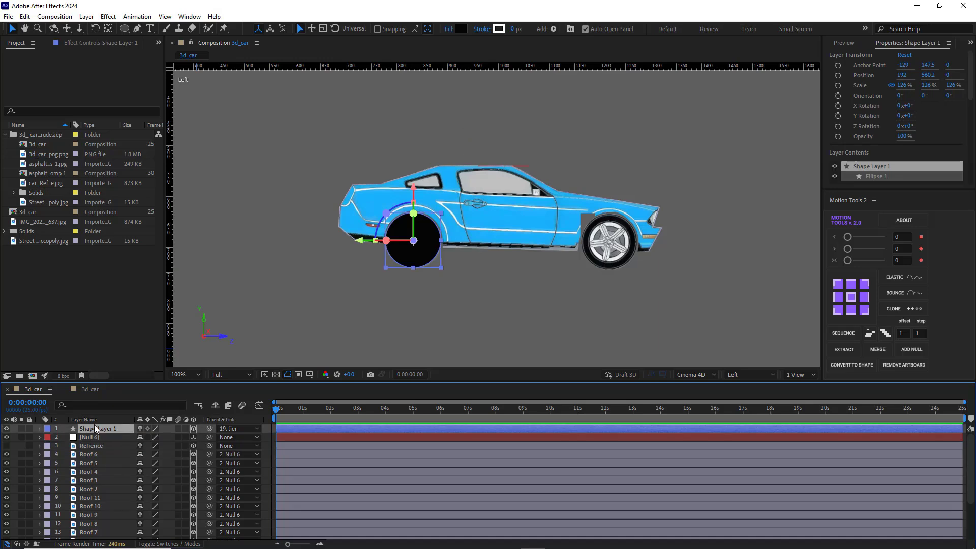
pyautogui.press('p')
pyautogui.moveTo(176, 438); pyautogui.dragTo(134, 441)
pyautogui.press('.')
pyautogui.click(178, 437)
pyautogui.write('1')
pyautogui.press('Return')
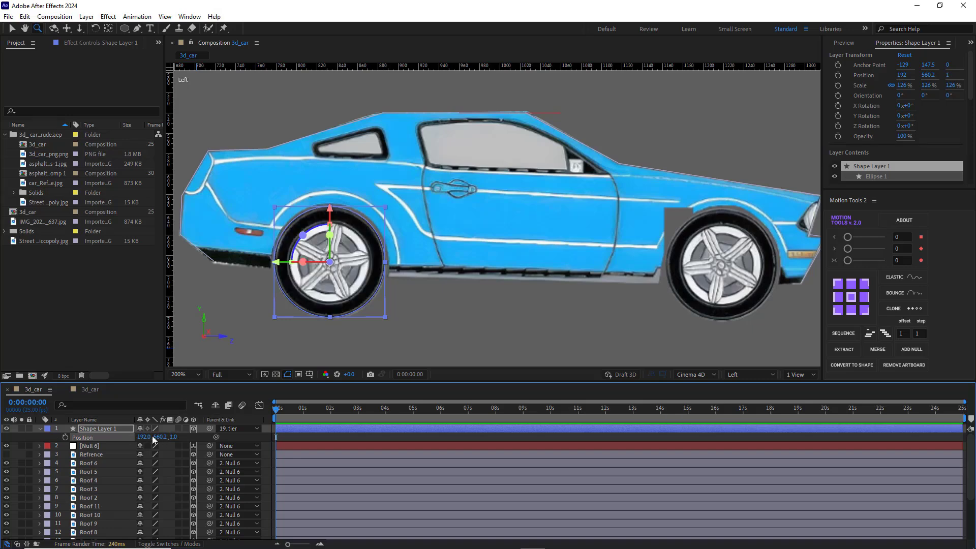
pyautogui.click(40, 429)
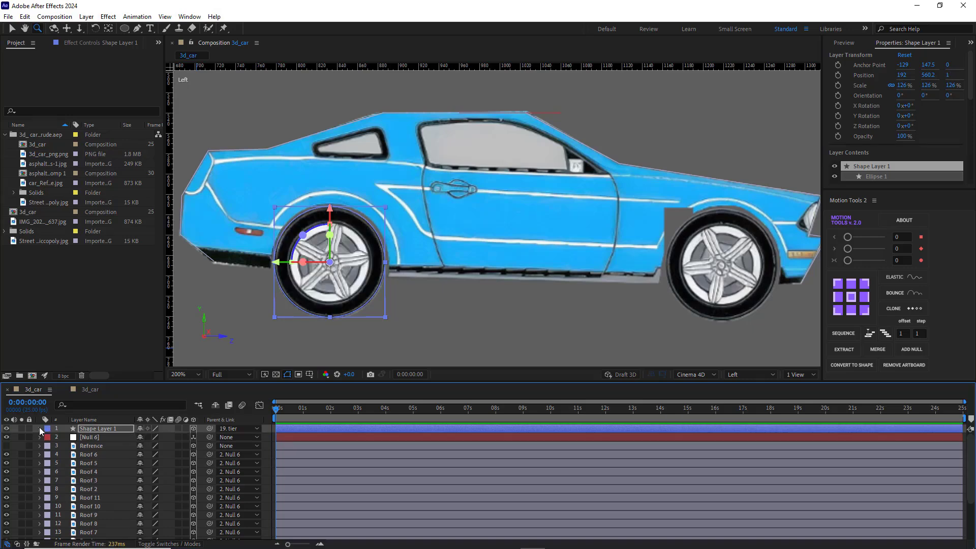
# Step: Rename Shape Layer 1 as Extrude 01
pyautogui.press('q')
pyautogui.press('Return')
pyautogui.write('Extrude 01')
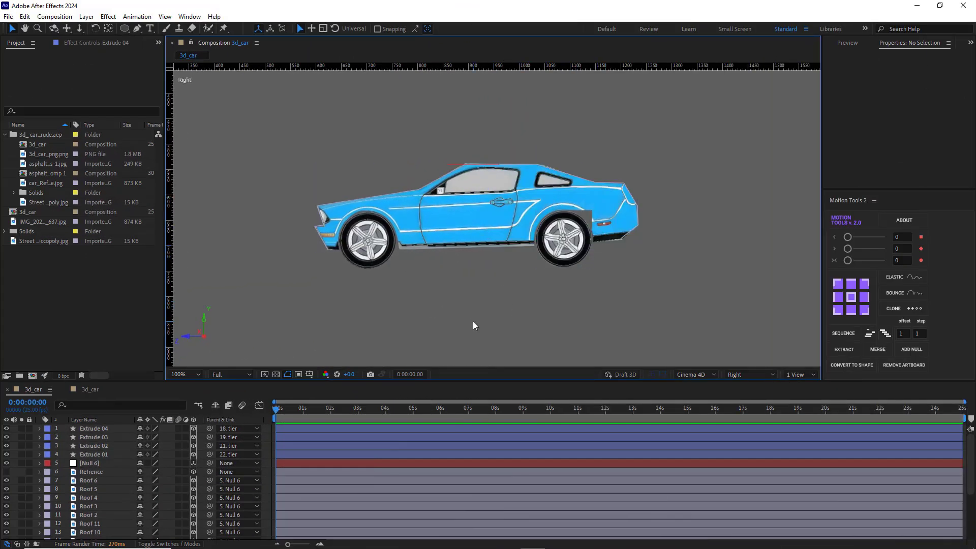
# Step: Select the rear wheel's tier layer 22 and enter the Curvature value in its Geometry Options
pyautogui.click(567, 205)
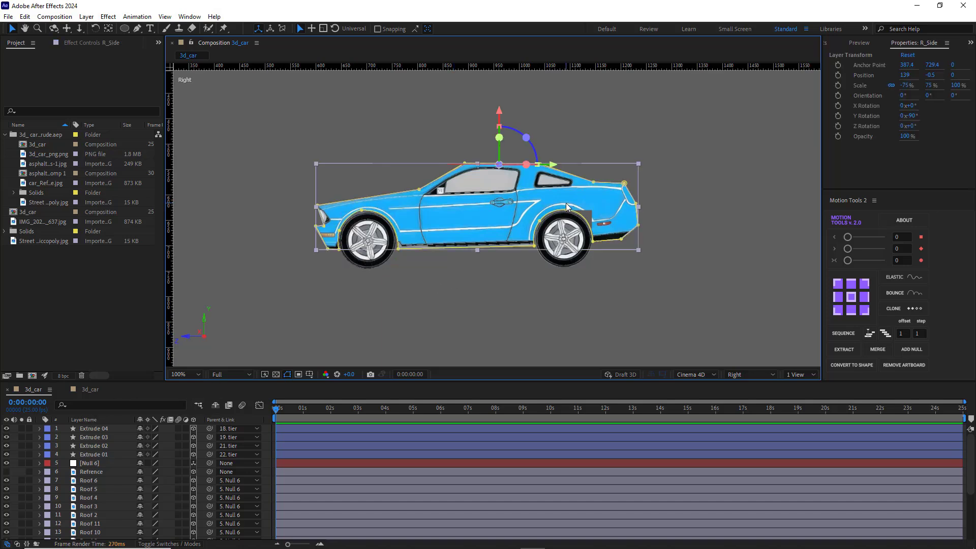
pyautogui.click(554, 261)
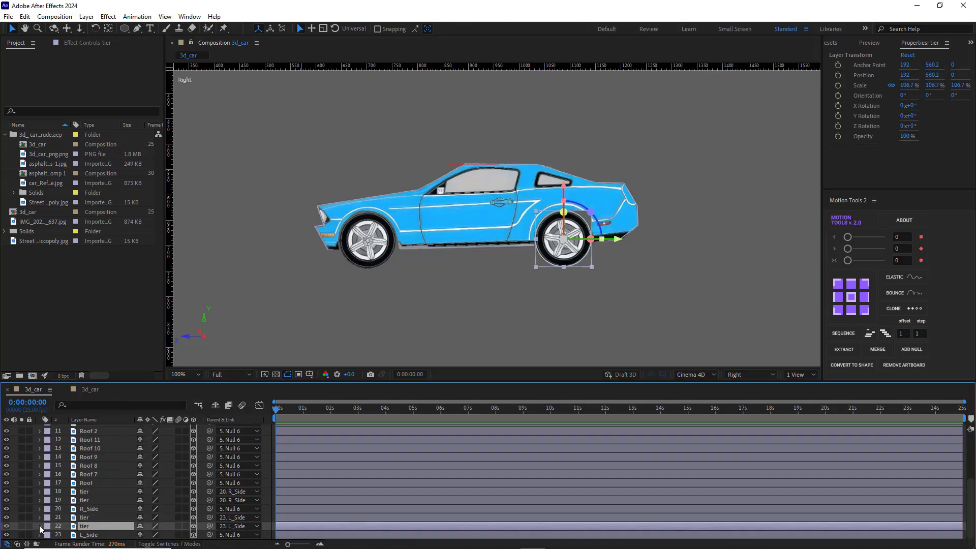
pyautogui.click(40, 526)
pyautogui.click(49, 527)
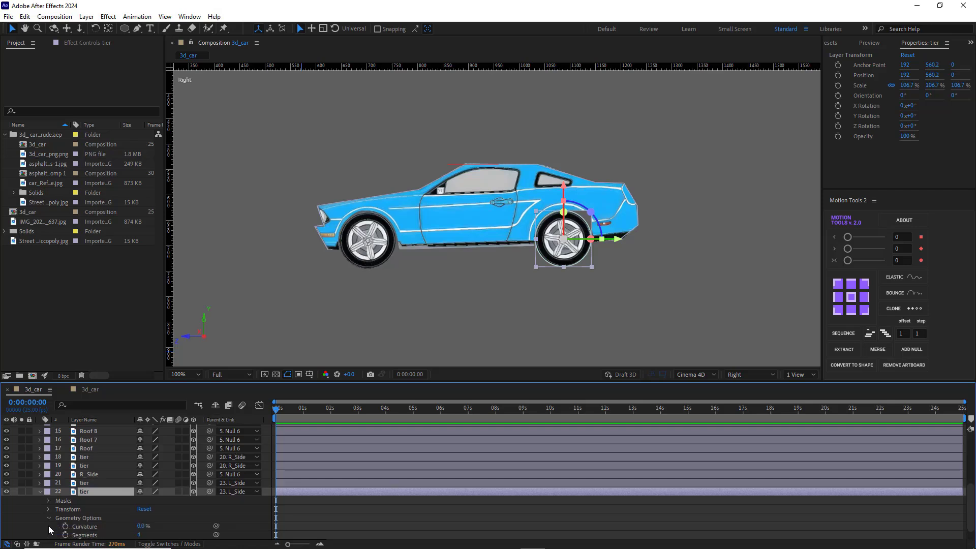
pyautogui.click(141, 526)
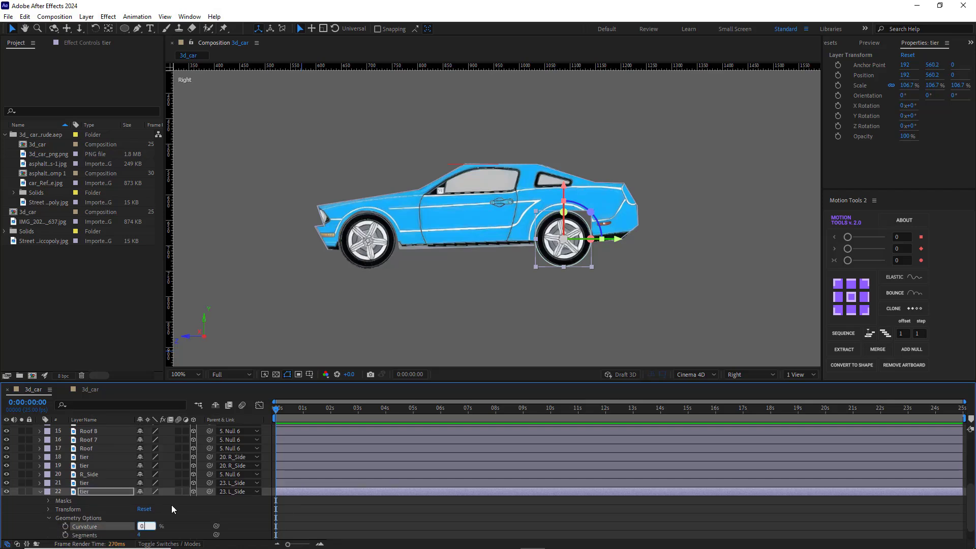
pyautogui.press('Return')
pyautogui.click(297, 294)
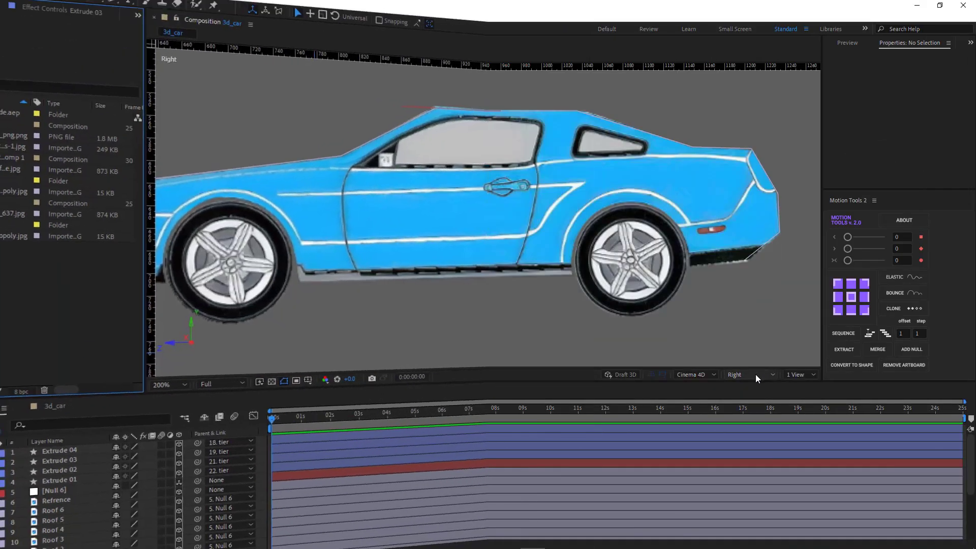
# Step: In the Active Camera view, fitted to the frame, set the Null 6 parent's Position to 960, 462, -879 to bring the car closer
pyautogui.click(755, 374)
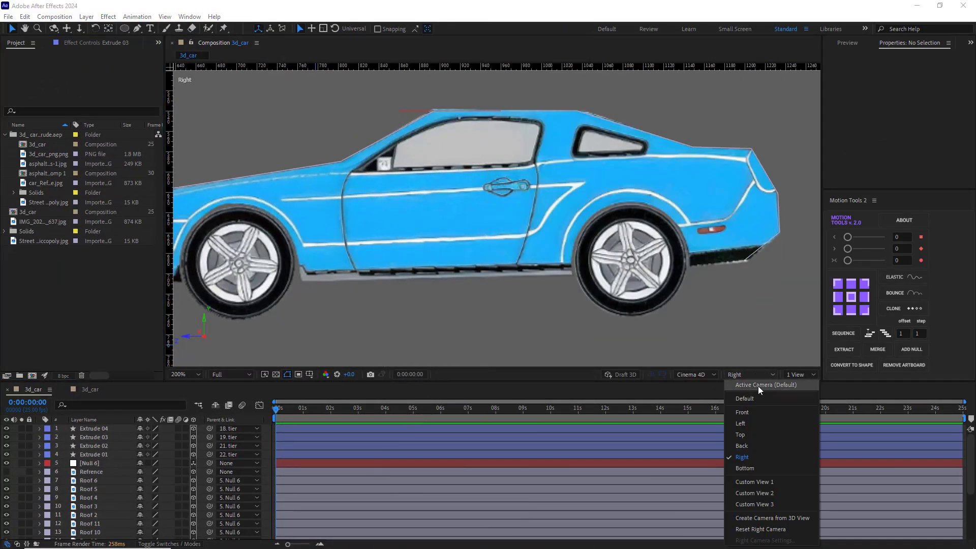
pyautogui.click(758, 386)
pyautogui.press(',')
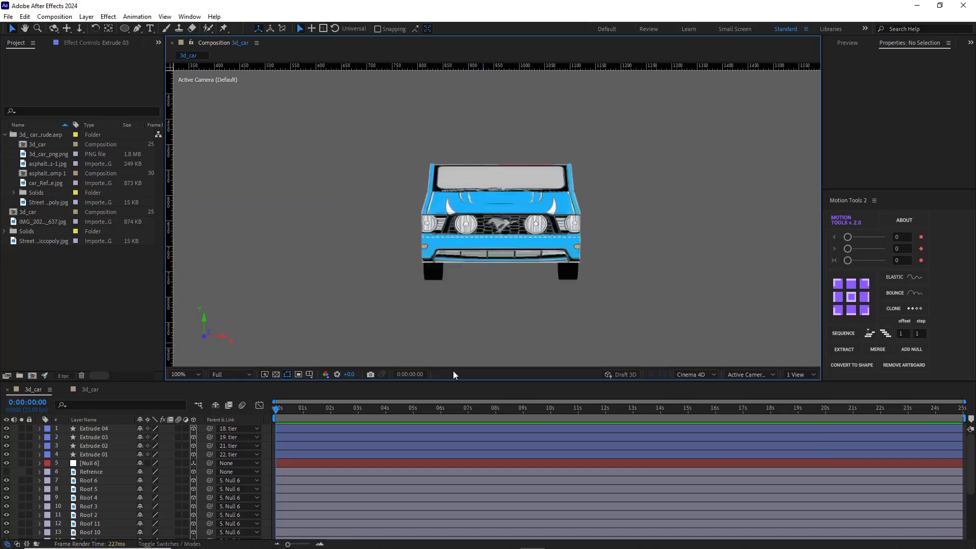
pyautogui.click(182, 376)
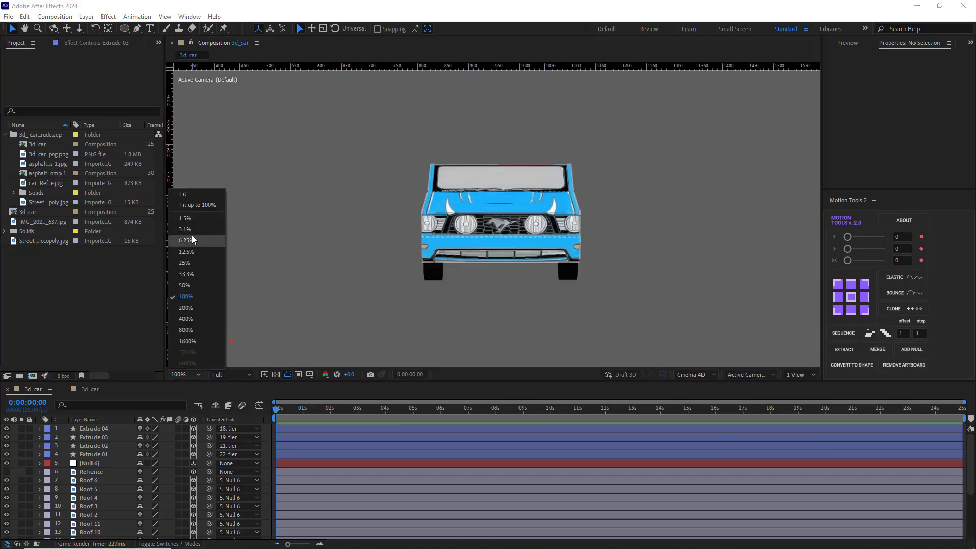
pyautogui.click(191, 196)
pyautogui.scroll(-2, 65, 483)
pyautogui.click(92, 440)
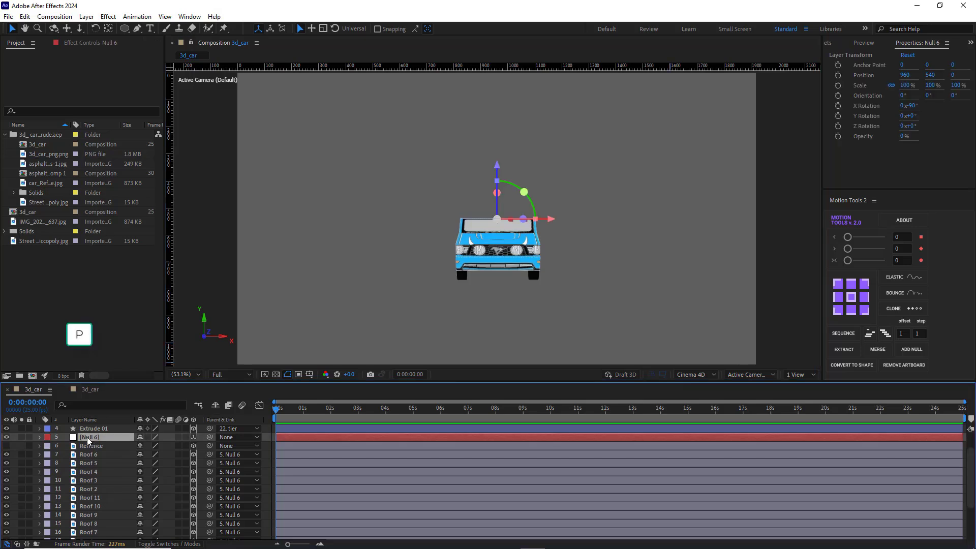
pyautogui.press('p')
pyautogui.moveTo(42, 445); pyautogui.dragTo(1, 458)
pyautogui.moveTo(177, 445); pyautogui.dragTo(1, 461)
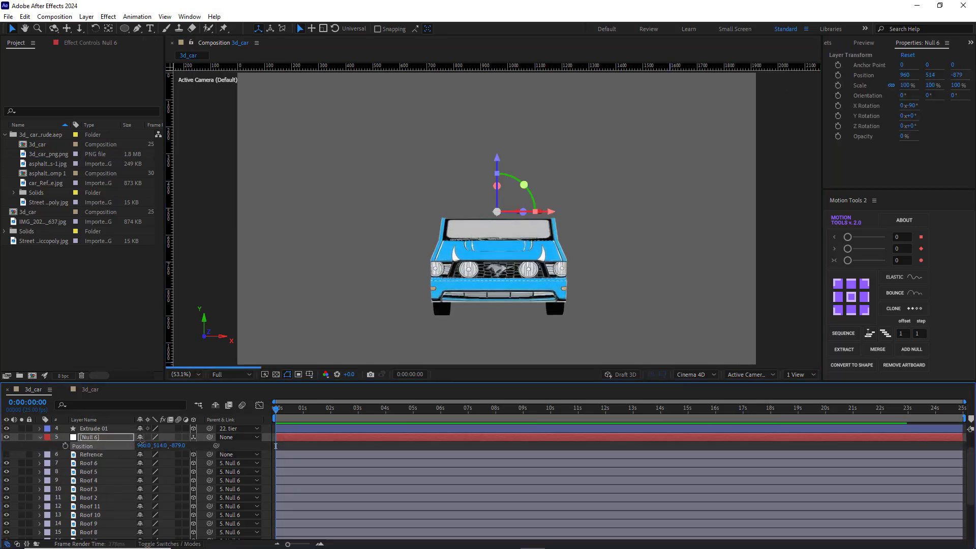
pyautogui.moveTo(160, 445); pyautogui.dragTo(136, 457)
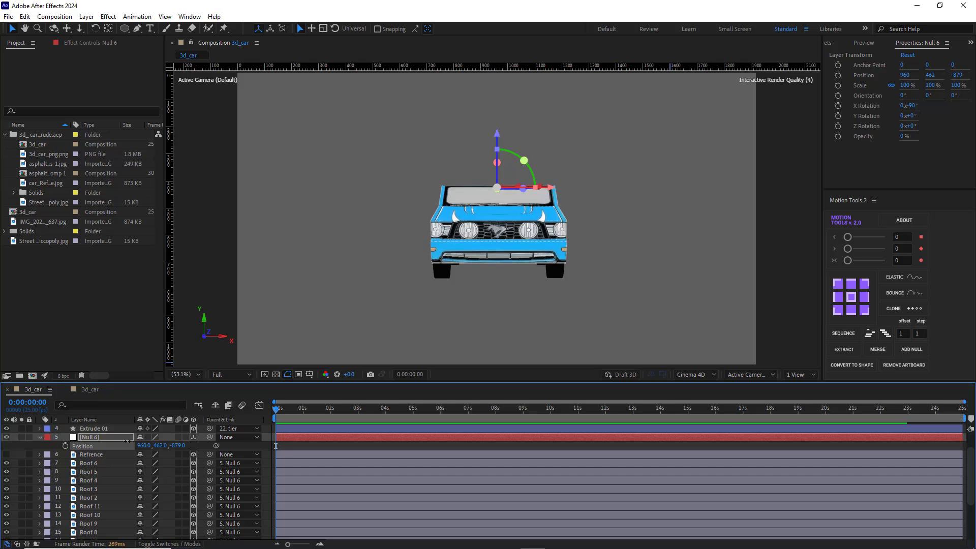
pyautogui.click(40, 439)
pyautogui.rightClick(120, 438)
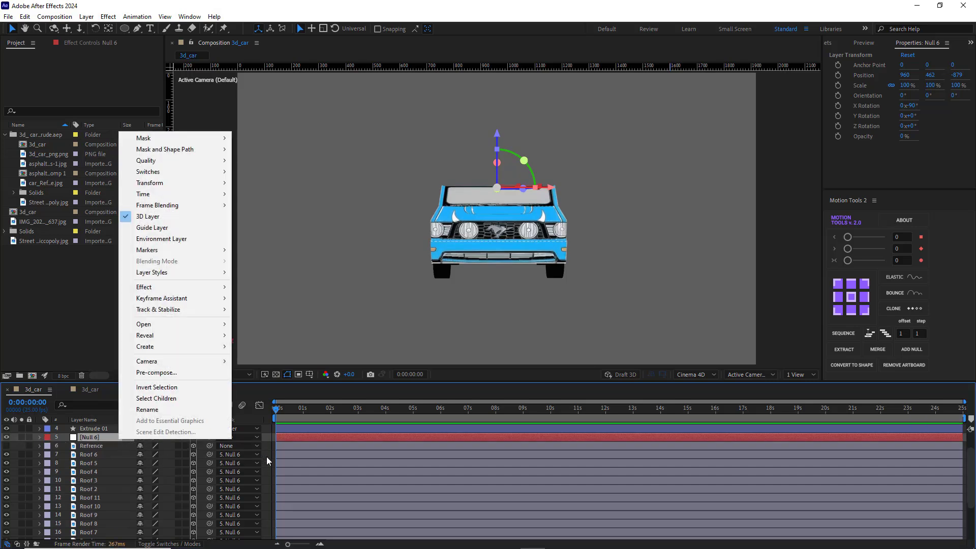
# Step: Create a black 1920 x 1080 px solid named shadow in the 3d_car composition
pyautogui.rightClick(269, 461)
pyautogui.click(305, 334)
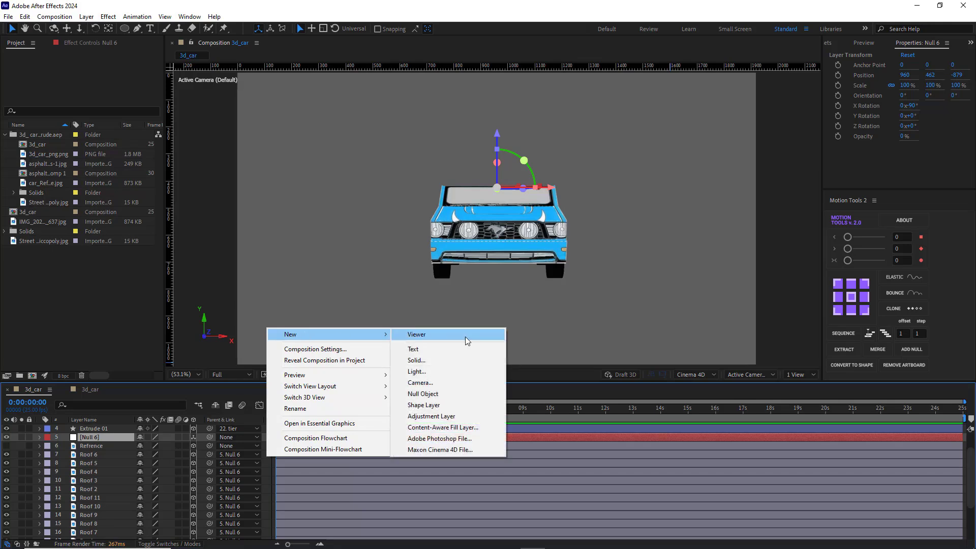
pyautogui.click(438, 362)
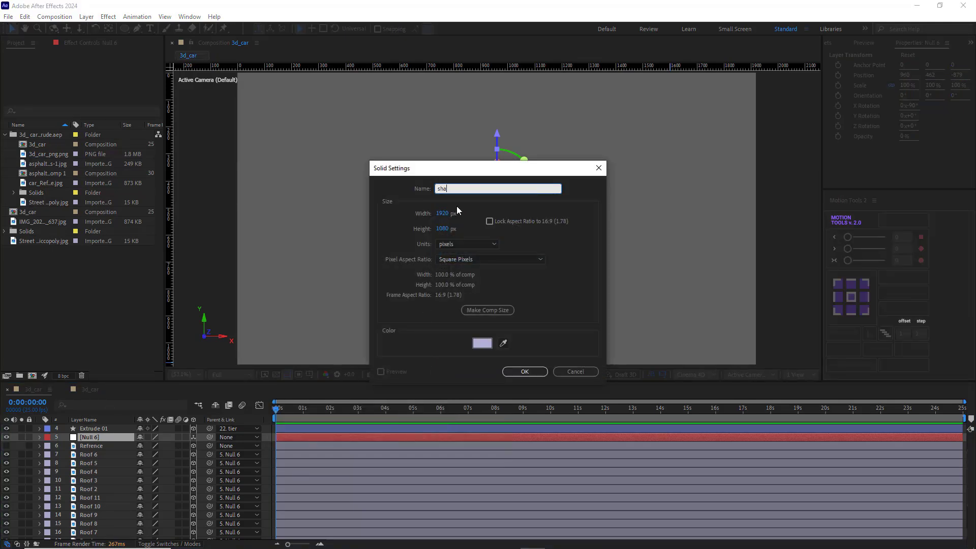
pyautogui.click(482, 343)
pyautogui.moveTo(431, 287); pyautogui.dragTo(273, 377)
pyautogui.click(588, 210)
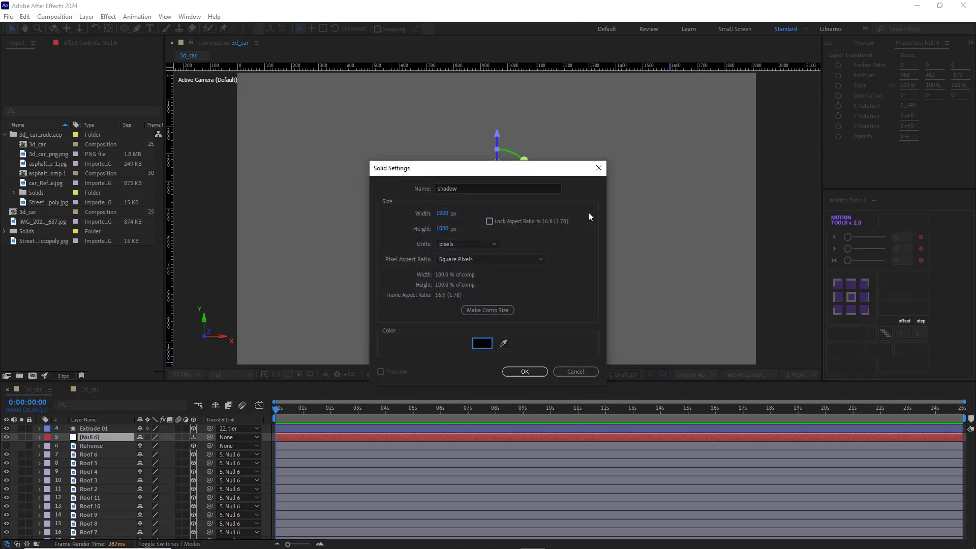
pyautogui.click(524, 371)
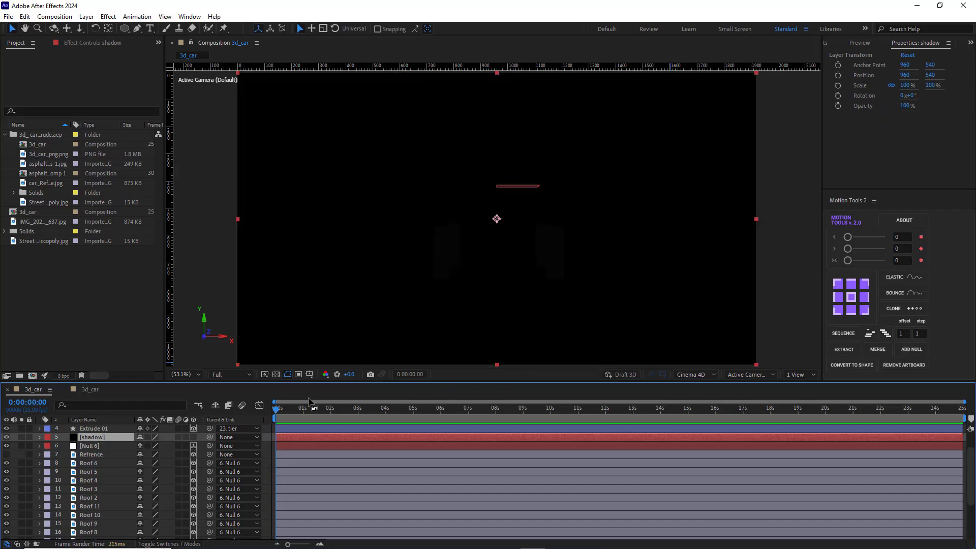
# Step: Make the shadow solid a 3D layer and lay it flat with an X Rotation of -90°
pyautogui.click(193, 437)
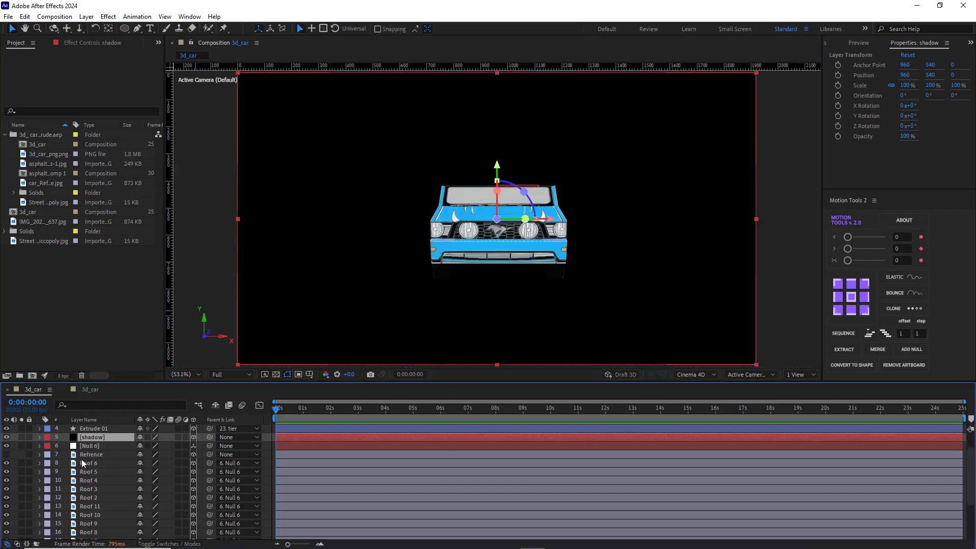
pyautogui.press('r')
pyautogui.moveTo(149, 455); pyautogui.dragTo(132, 462)
pyautogui.click(153, 455)
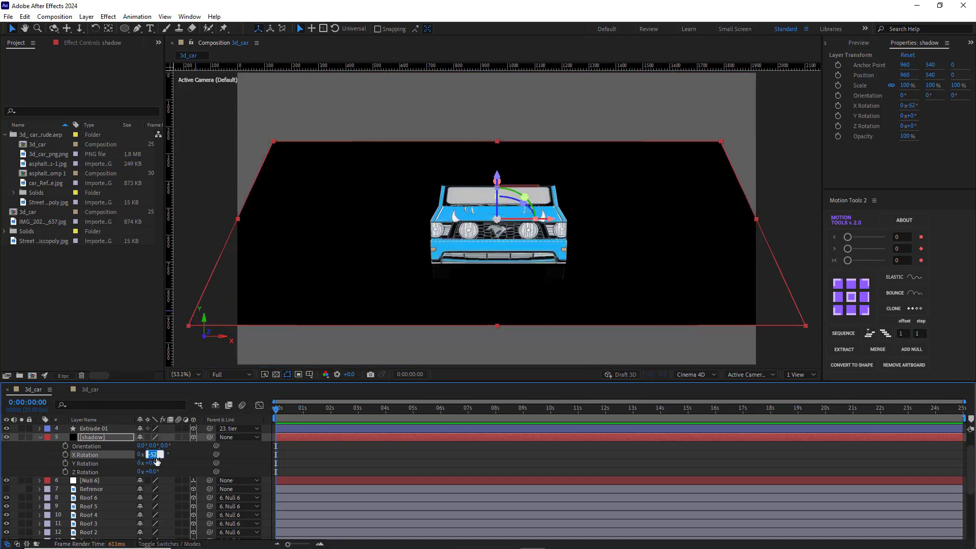
pyautogui.write('-90')
pyautogui.press('Return')
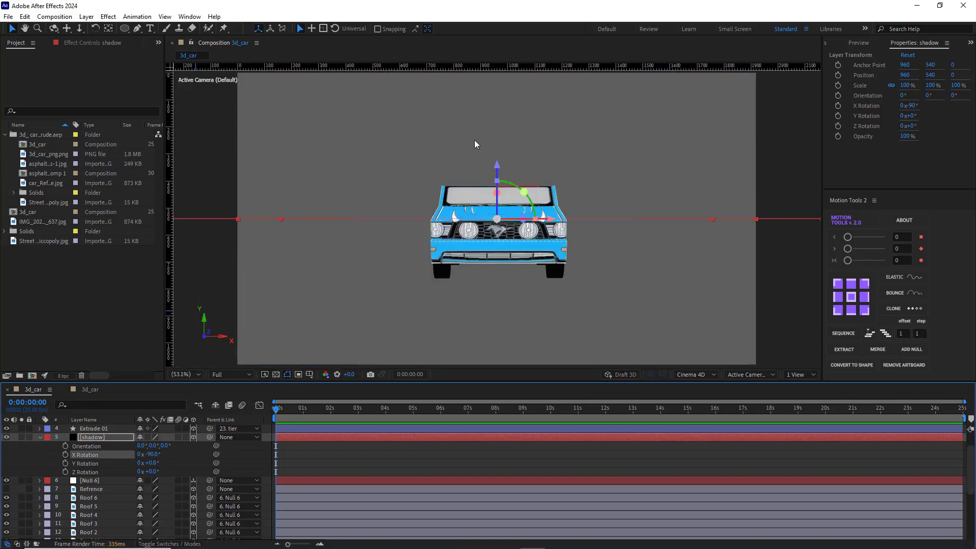
# Step: Lower the shadow solid to about Y 721, and center the car side-on in the Left view
pyautogui.moveTo(497, 167); pyautogui.dragTo(498, 217)
pyautogui.click(40, 437)
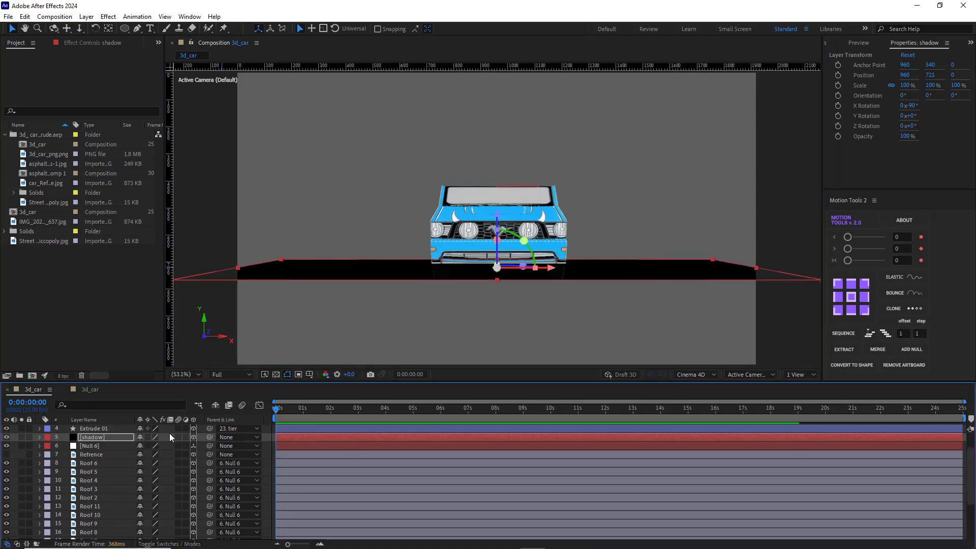
pyautogui.click(754, 376)
pyautogui.click(748, 427)
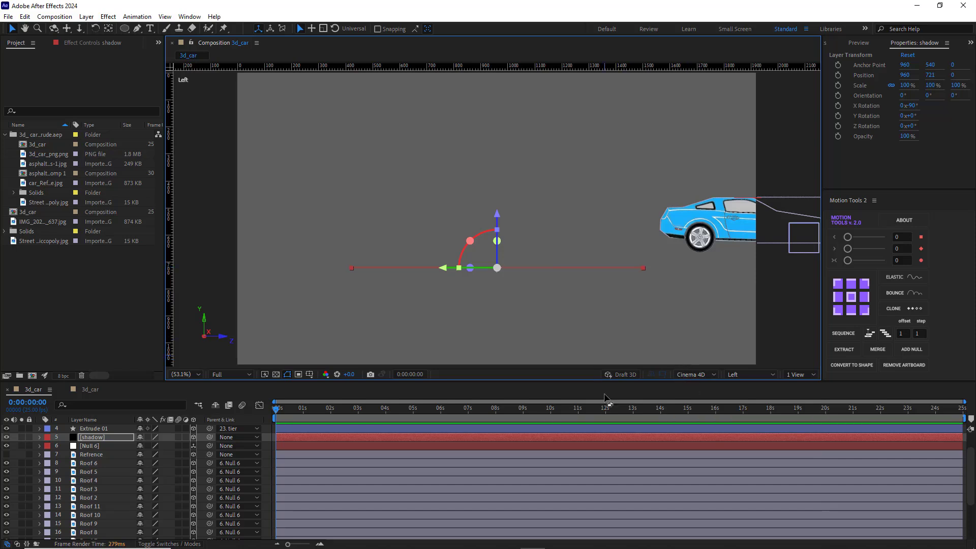
pyautogui.click(188, 377)
pyautogui.click(183, 194)
pyautogui.click(66, 28)
pyautogui.moveTo(722, 281); pyautogui.dragTo(492, 280)
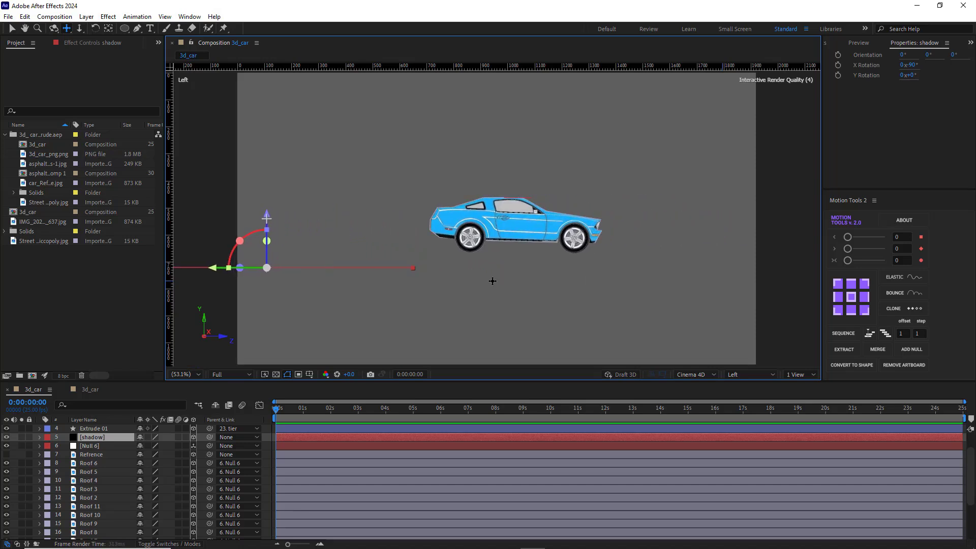
# Step: Move the shadow solid beneath the car and align it with the bottom of the tyres, at about Position 960, 666, -962
pyautogui.press('v')
pyautogui.moveTo(208, 270); pyautogui.dragTo(471, 281)
pyautogui.moveTo(520, 218); pyautogui.dragTo(520, 203)
pyautogui.scroll(2, 599, 305)
pyautogui.moveTo(588, 299); pyautogui.dragTo(586, 298)
pyautogui.scroll(-4, 584, 285)
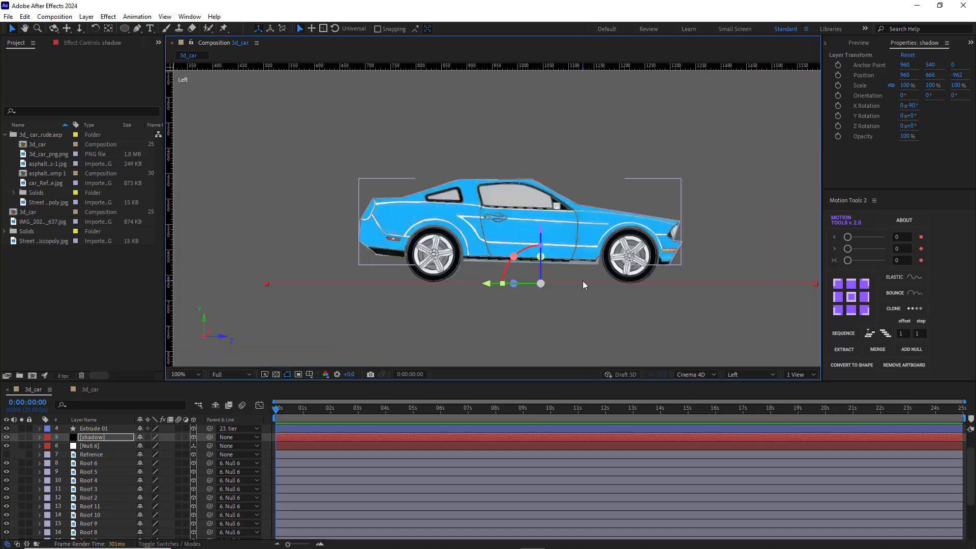
pyautogui.click(584, 286)
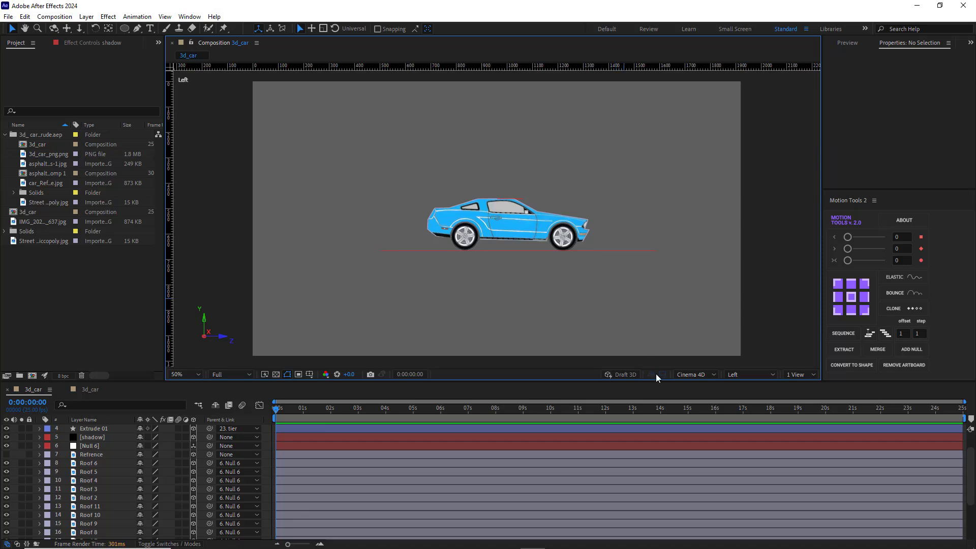
# Step: In the Top view, centered on the car, scale the shadow solid to about 126%
pyautogui.click(751, 377)
pyautogui.click(747, 435)
pyautogui.scroll(-4, 385, 234)
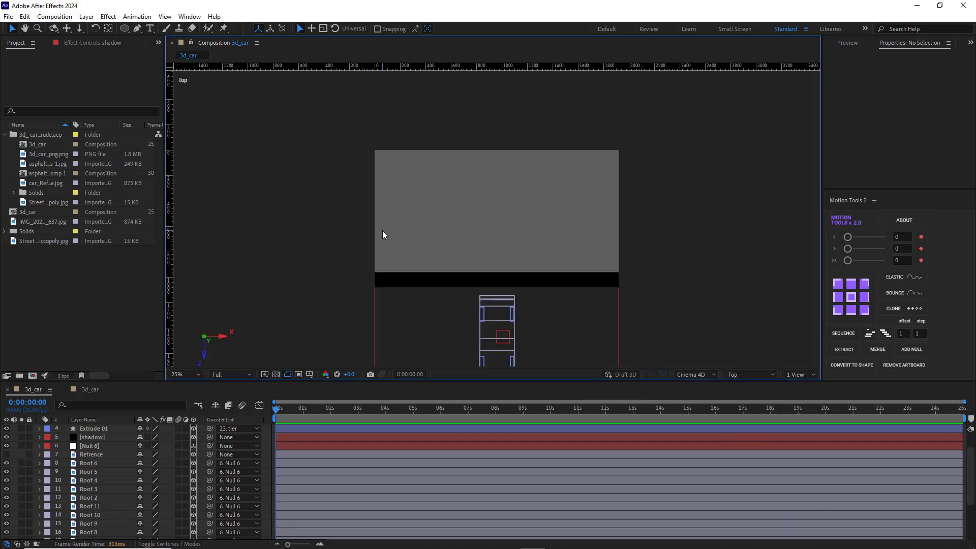
pyautogui.click(66, 28)
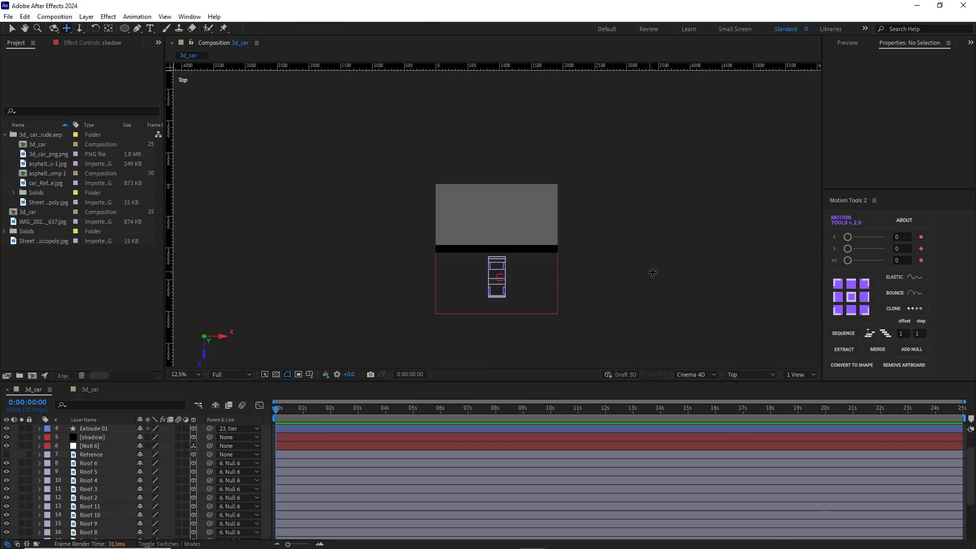
pyautogui.moveTo(497, 218); pyautogui.dragTo(503, 168)
pyautogui.scroll(3, 427, 201)
pyautogui.click(100, 437)
pyautogui.press('s')
pyautogui.moveTo(152, 445); pyautogui.dragTo(167, 445)
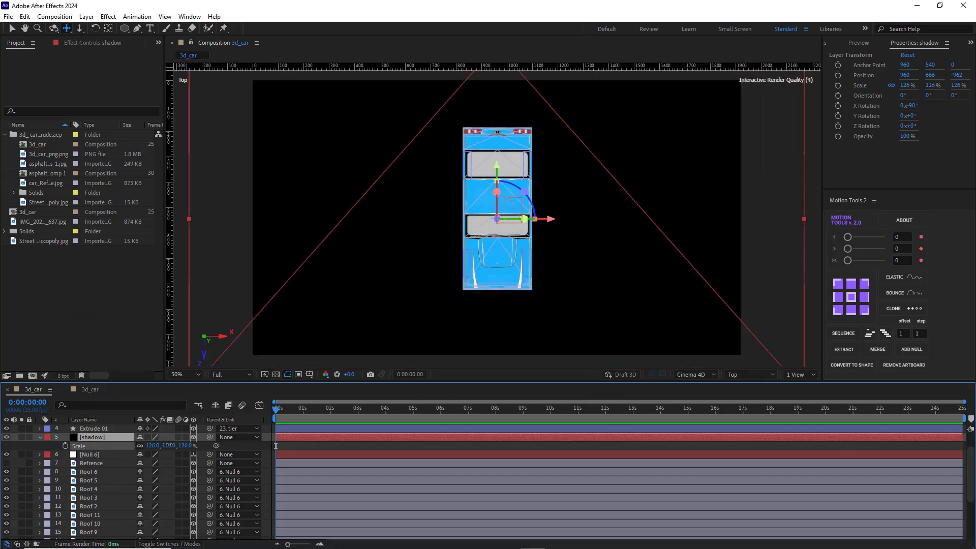
pyautogui.click(40, 437)
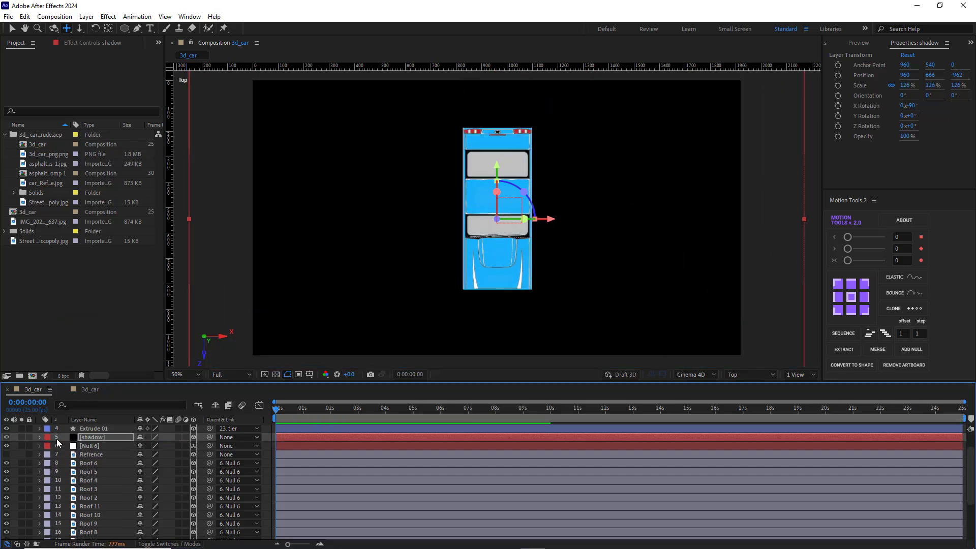
# Step: Add a full-size rectangular mask to the shadow solid and narrow both of its sides to the car's width
pyautogui.moveTo(126, 31); pyautogui.dragTo(125, 32)
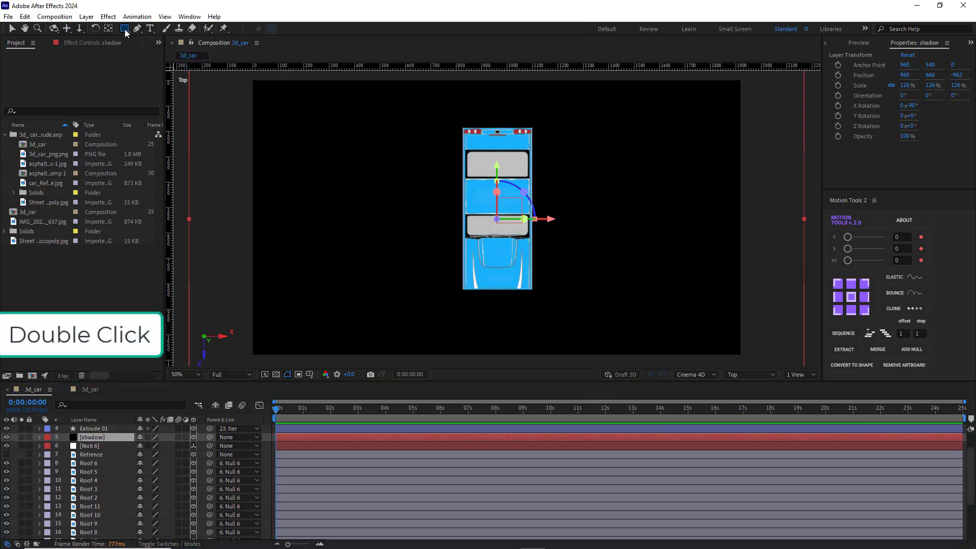
pyautogui.doubleClick(125, 28)
pyautogui.press(',')
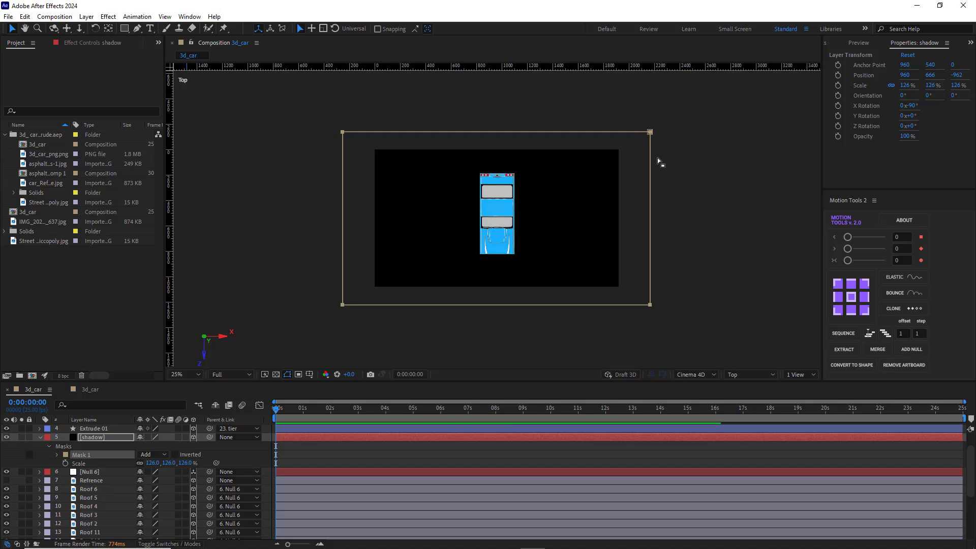
pyautogui.press('.')
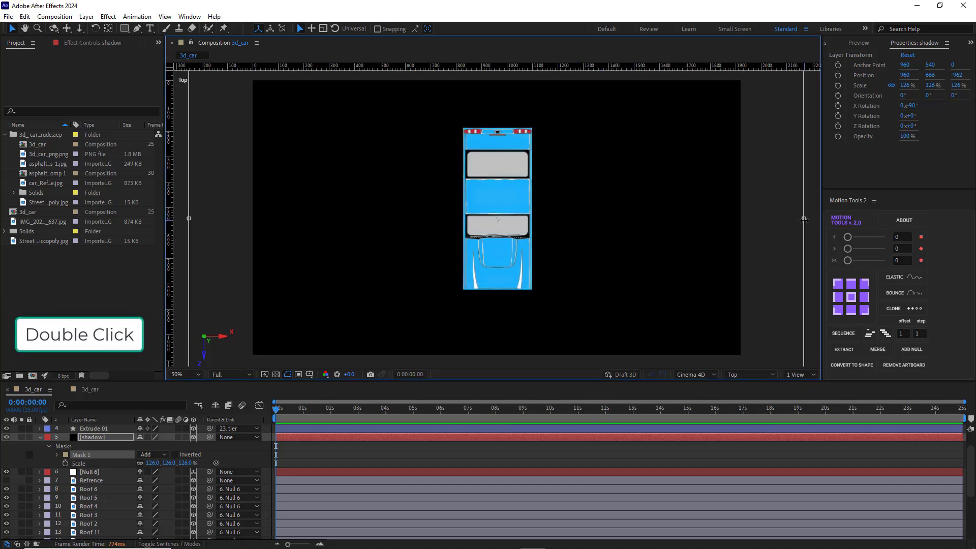
pyautogui.moveTo(638, 238); pyautogui.dragTo(534, 254)
pyautogui.moveTo(189, 220); pyautogui.dragTo(465, 247)
pyautogui.press(',')
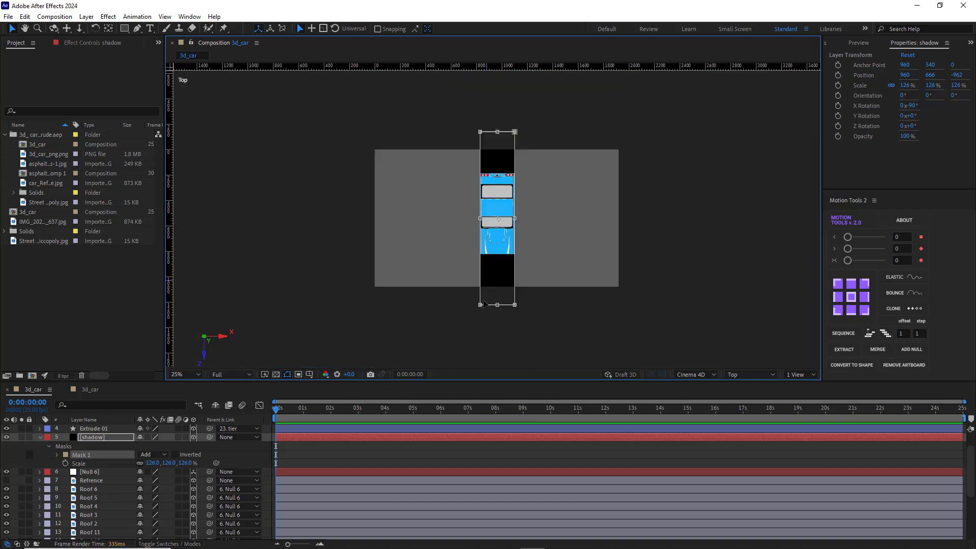
# Step: Shorten the shadow mask at both ends so it sits just inside the car's front and rear
pyautogui.moveTo(497, 305); pyautogui.dragTo(499, 249)
pyautogui.press('.')
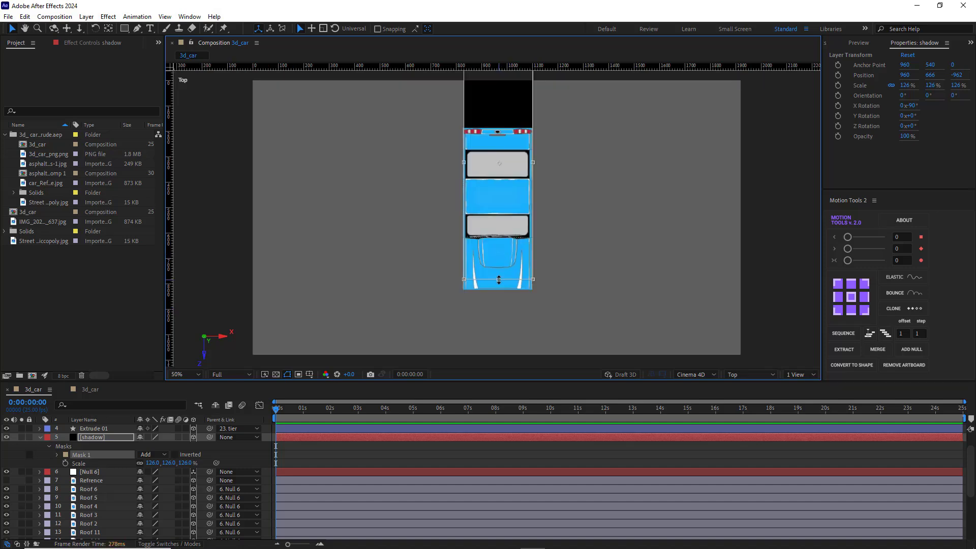
pyautogui.moveTo(524, 161); pyautogui.dragTo(530, 261)
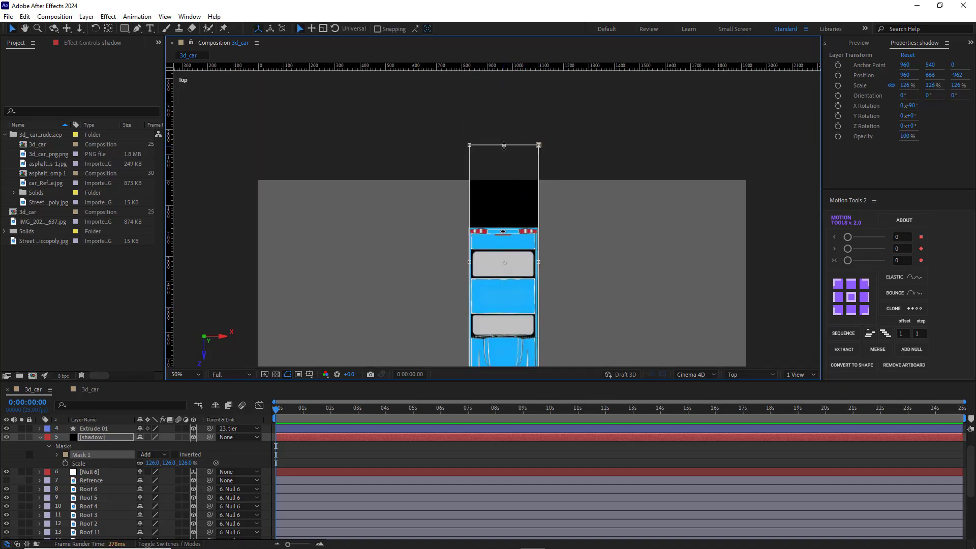
pyautogui.press(',')
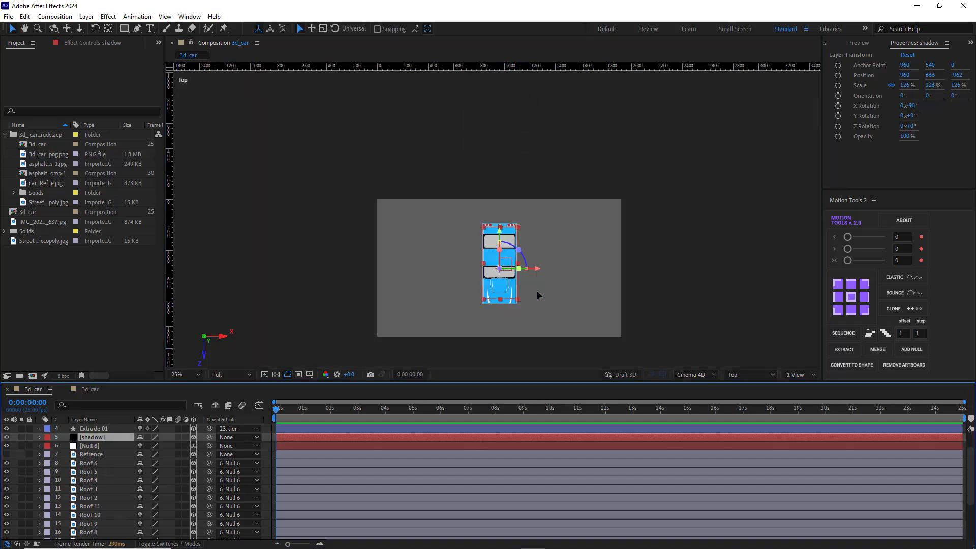
# Step: In the Active Camera view, feather the shadow mask by about 110 pixels and move the shadow layer below all the car layers
pyautogui.click(182, 377)
pyautogui.click(199, 194)
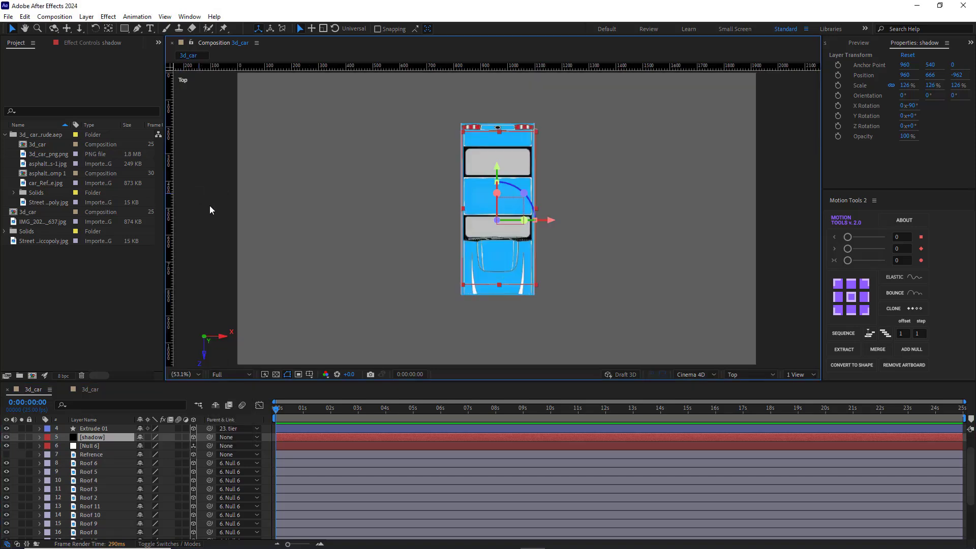
pyautogui.click(743, 376)
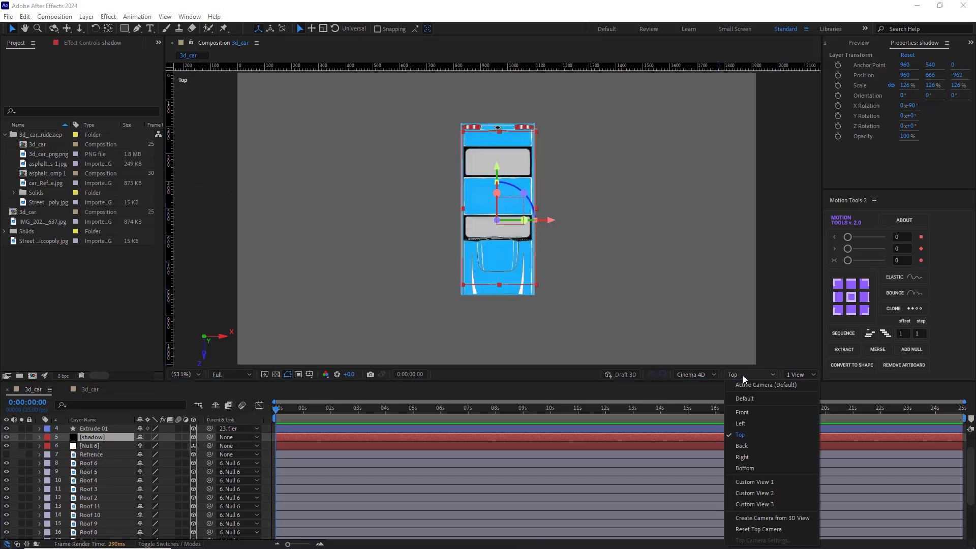
pyautogui.click(743, 385)
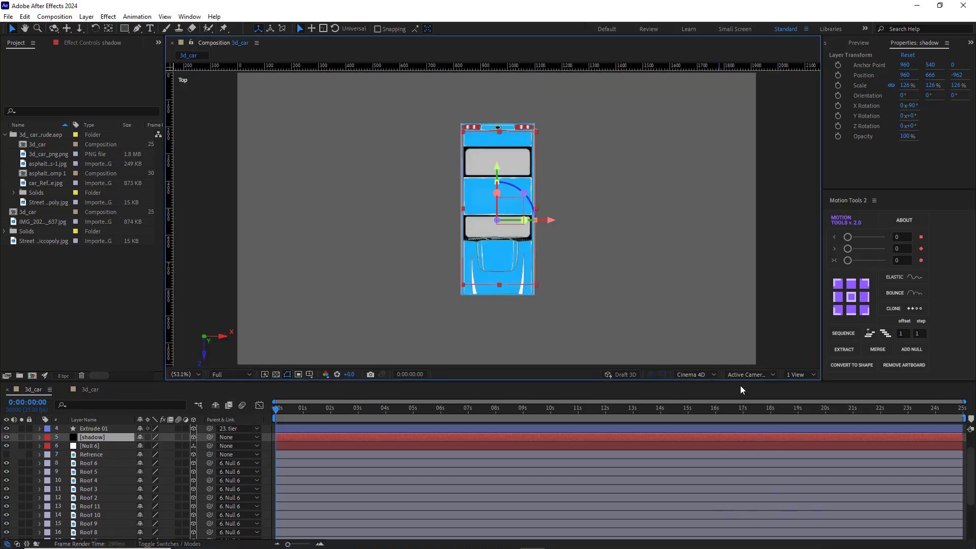
pyautogui.click(100, 436)
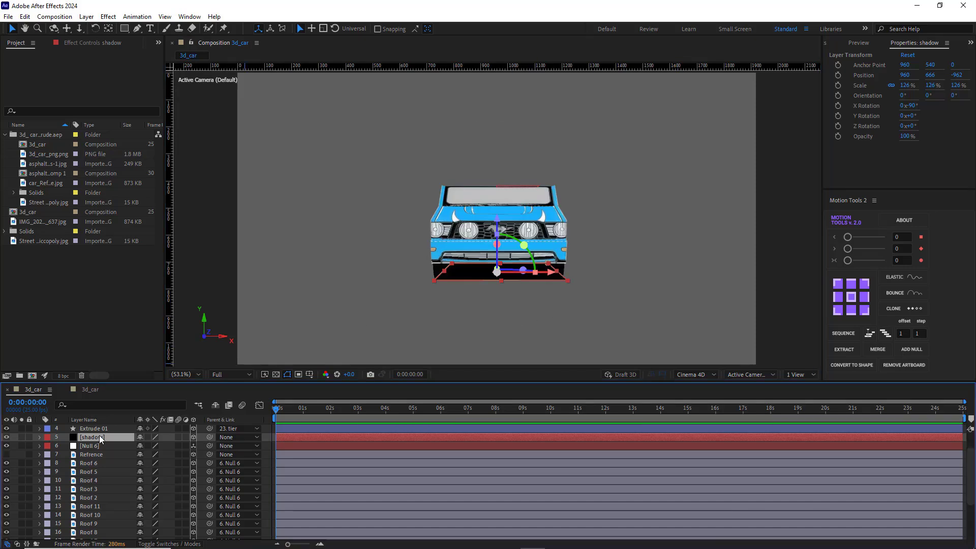
pyautogui.press('f')
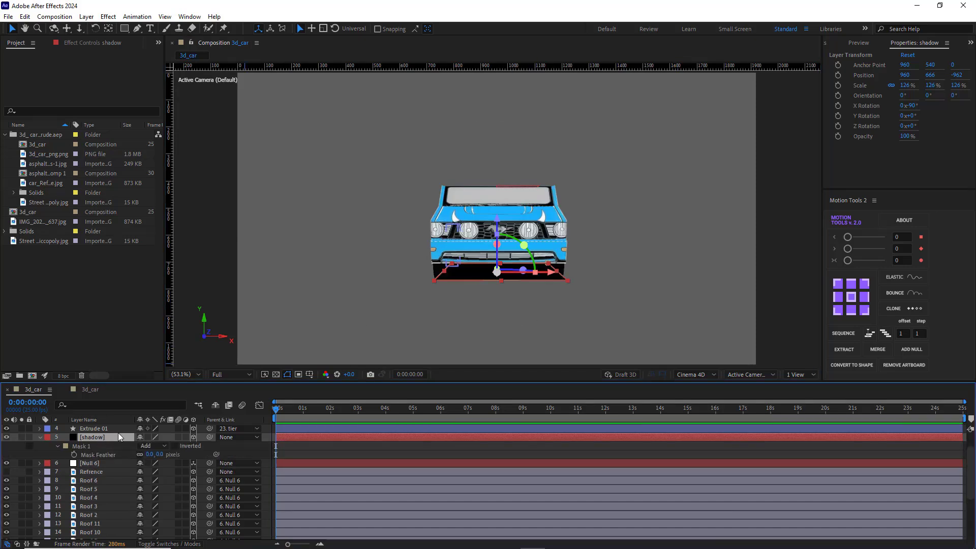
pyautogui.click(148, 455)
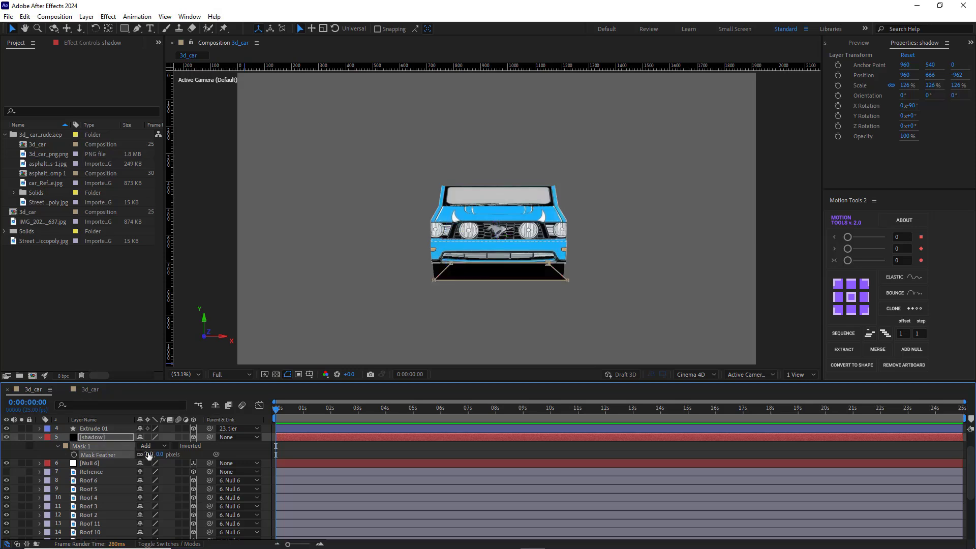
pyautogui.moveTo(179, 453); pyautogui.dragTo(198, 451)
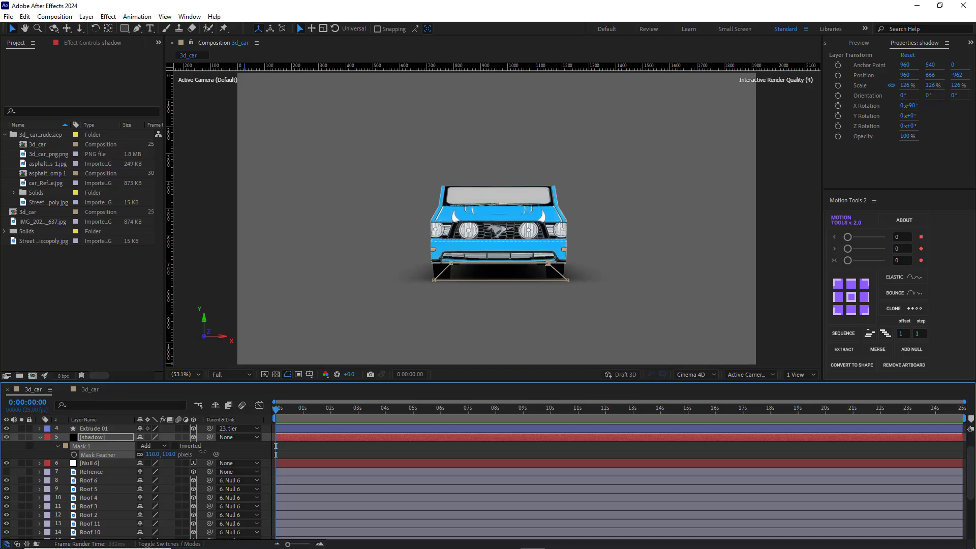
pyautogui.press('f')
pyautogui.moveTo(89, 438); pyautogui.dragTo(105, 539)
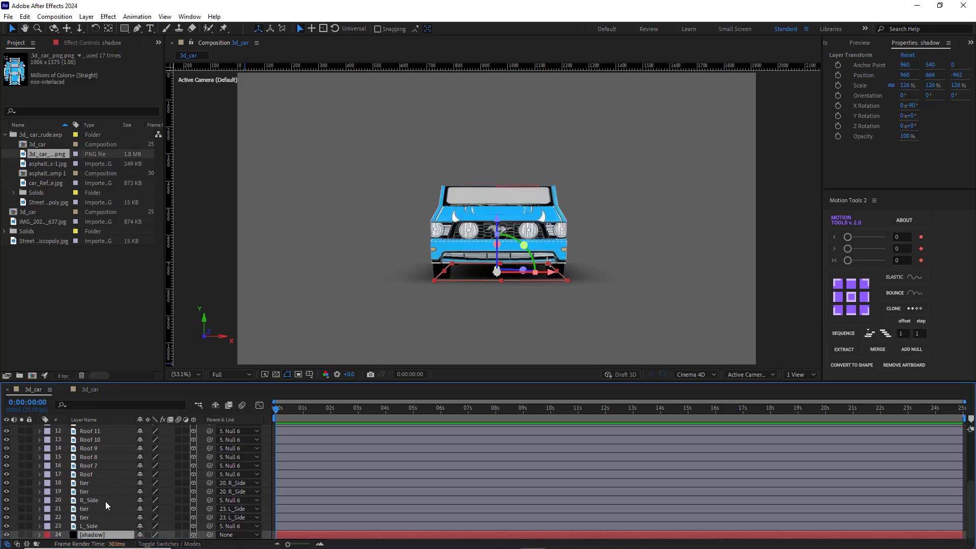
# Step: Create a 1920 × 1080 px light periwinkle-blue solid named BG and place it below the shadow layer
pyautogui.rightClick(265, 440)
pyautogui.moveTo(326, 316)
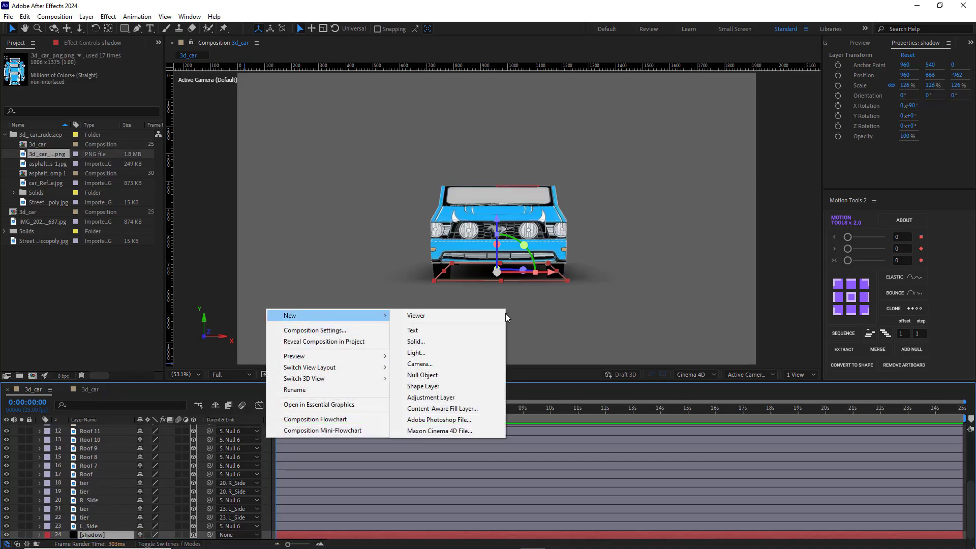
pyautogui.click(434, 342)
pyautogui.moveTo(474, 188); pyautogui.dragTo(370, 194)
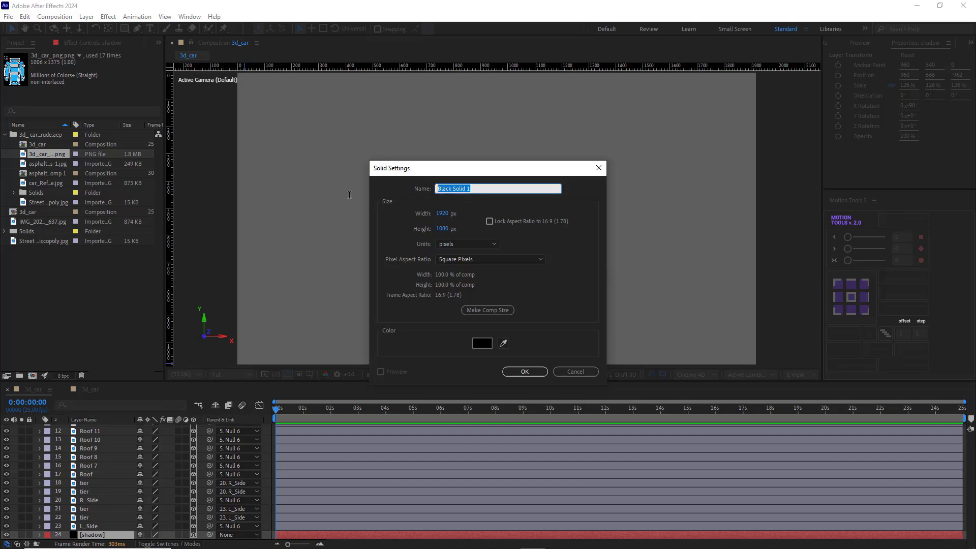
pyautogui.click(482, 343)
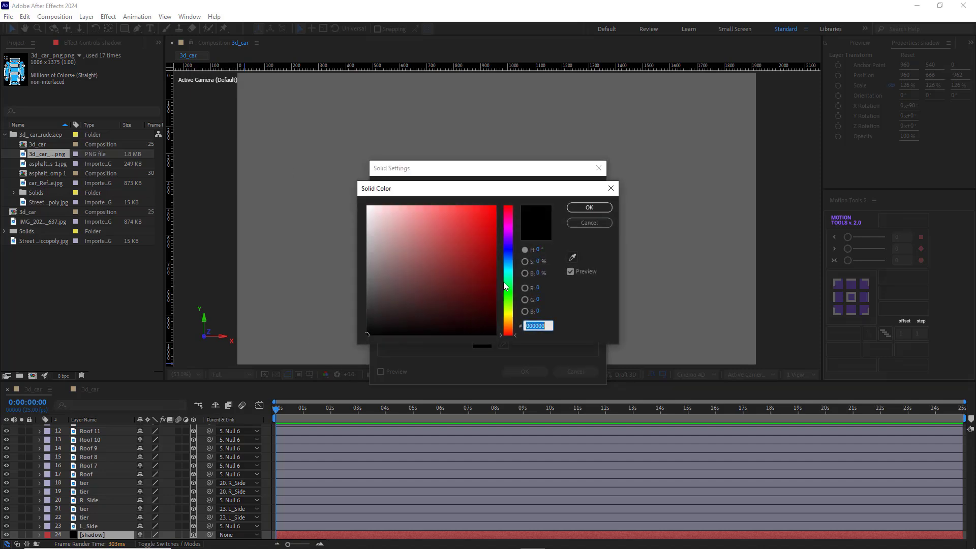
pyautogui.click(510, 252)
pyautogui.click(399, 222)
pyautogui.click(400, 230)
pyautogui.click(592, 208)
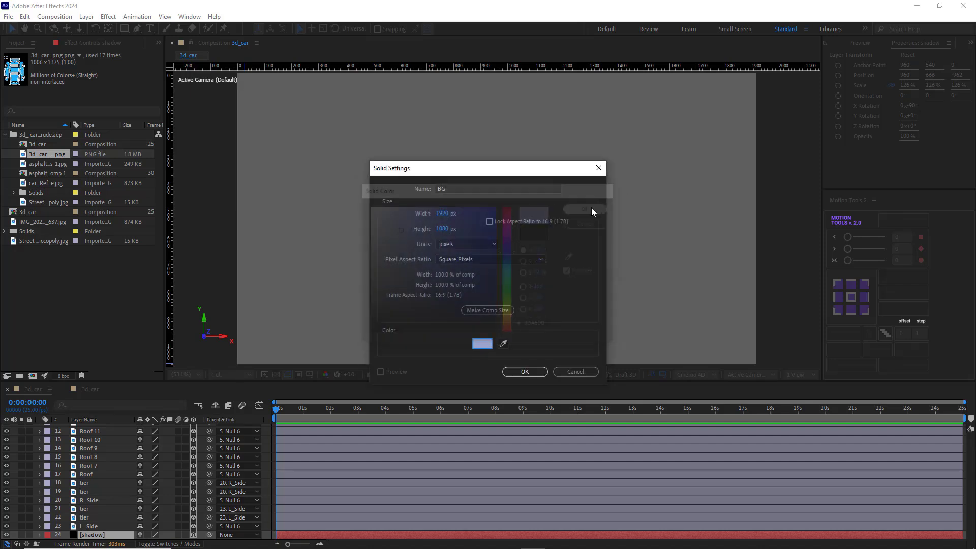
pyautogui.click(523, 371)
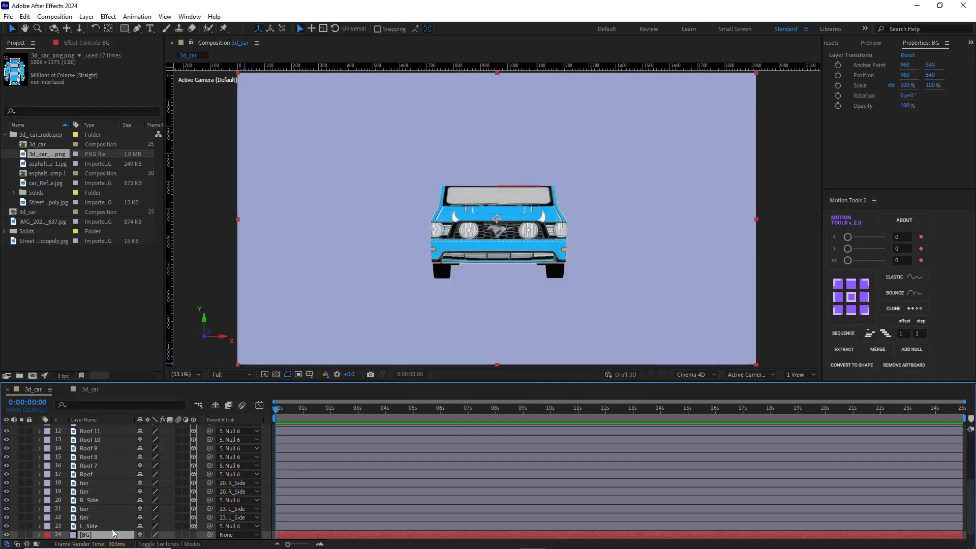
pyautogui.scroll(-1, 113, 510)
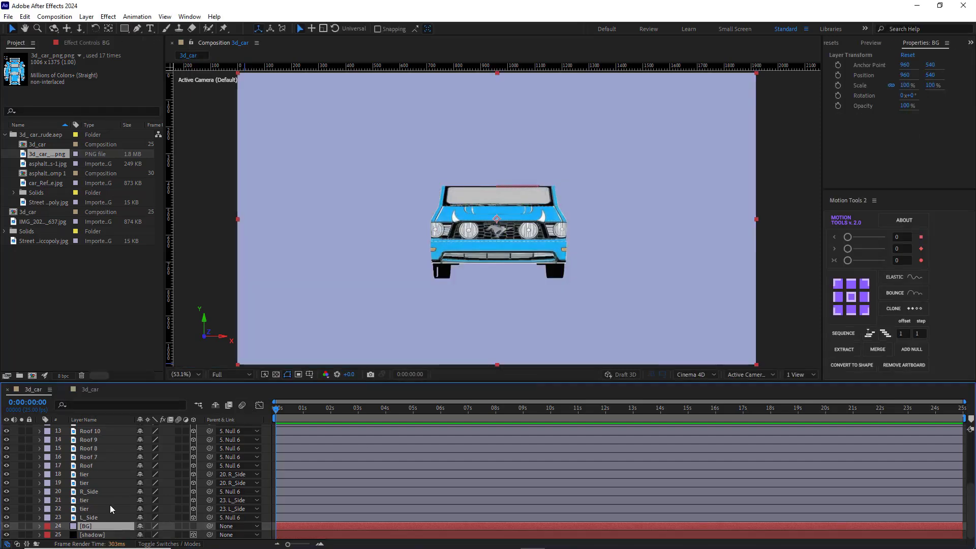
pyautogui.click(88, 534)
# Step: Try rotating Null 6 to 71° on Z to check whether the shadow follows the car, and undo the rotation
pyautogui.scroll(6, 38, 474)
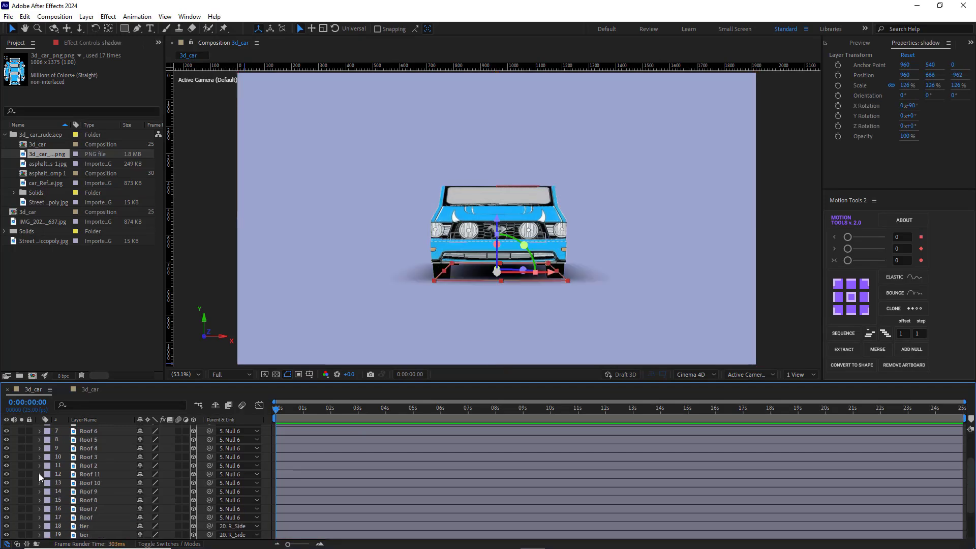
pyautogui.scroll(2, 39, 474)
pyautogui.click(93, 462)
pyautogui.press('r')
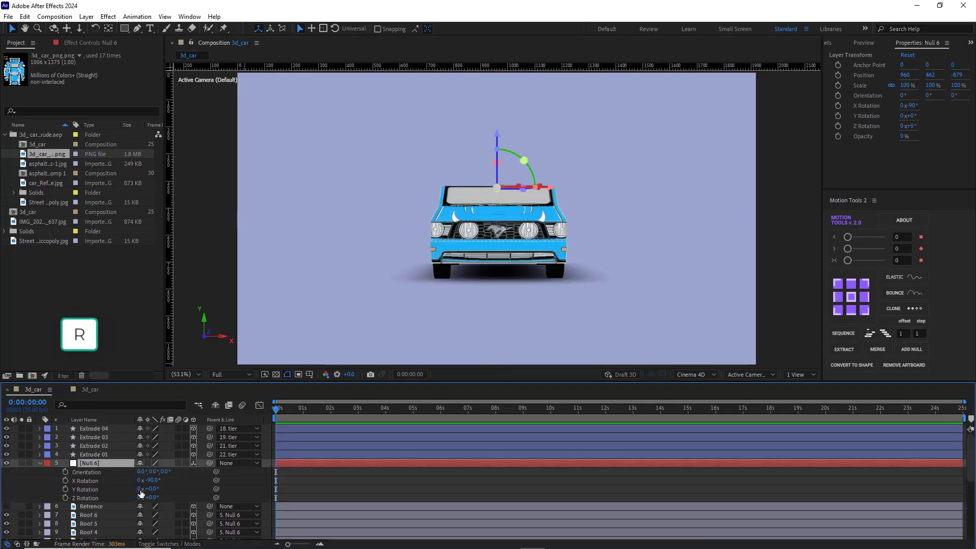
pyautogui.moveTo(151, 498); pyautogui.dragTo(195, 503)
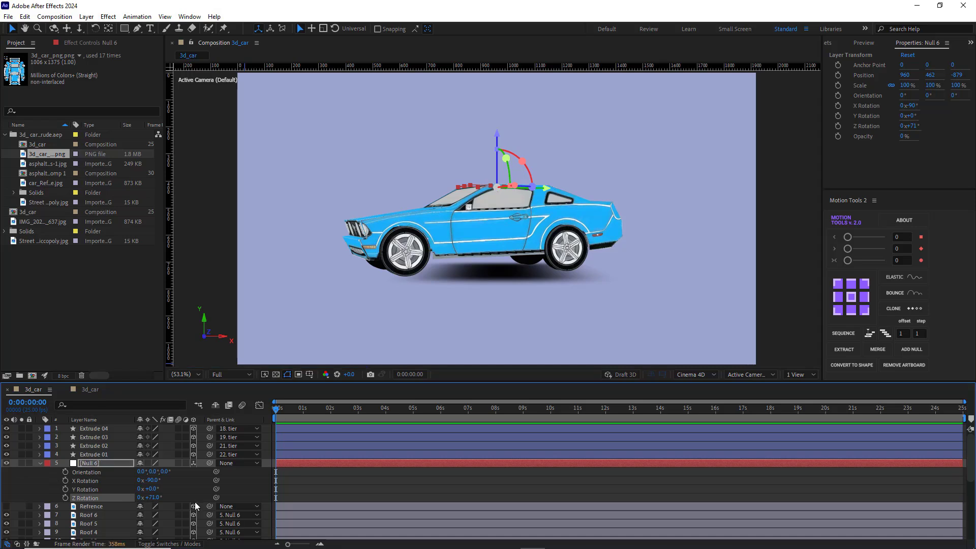
pyautogui.hotkey('ctrl', 'z')
# Step: Parent the shadow layer to Null 6
pyautogui.scroll(-5, 95, 484)
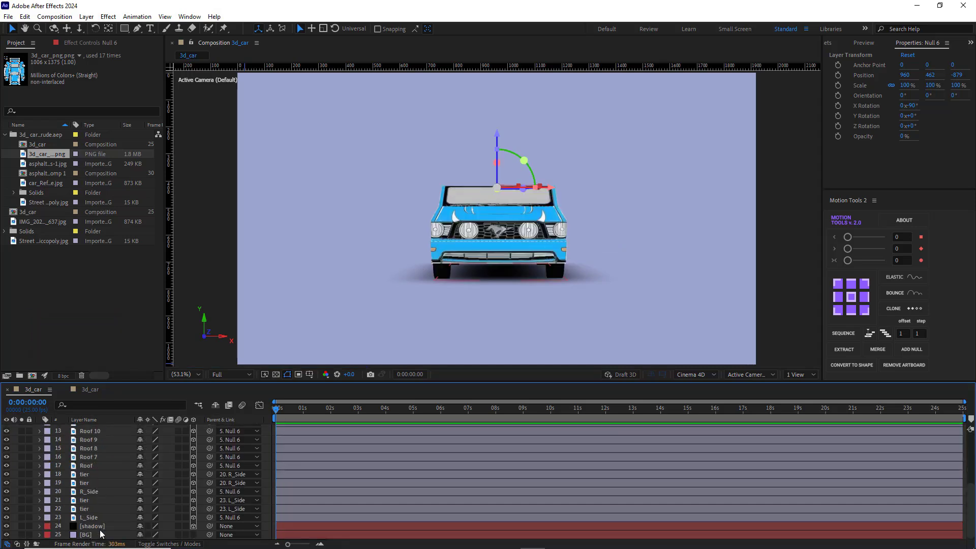
pyautogui.click(102, 525)
pyautogui.moveTo(209, 526); pyautogui.dragTo(90, 462)
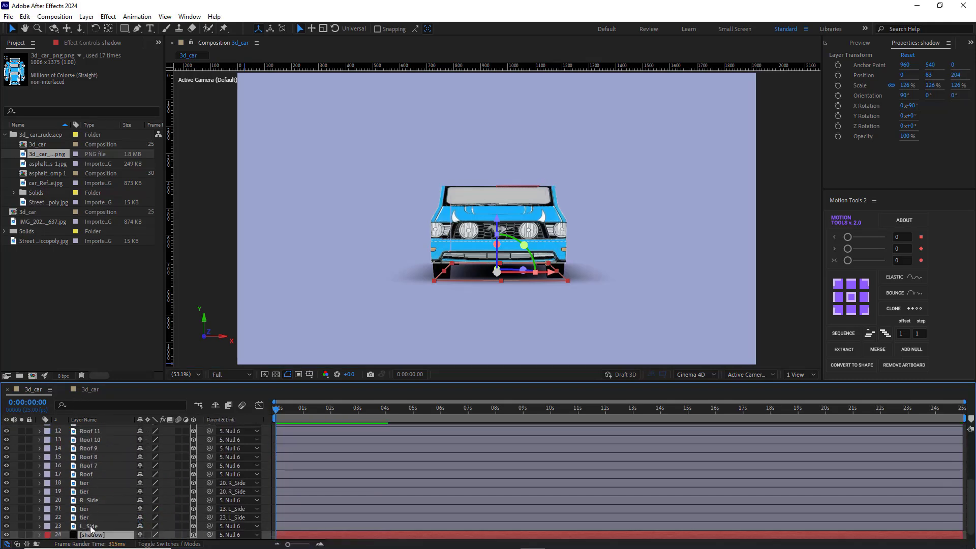
# Step: Angle the car by setting Null 6's X Rotation to -84° and its Z Rotation to 38°
pyautogui.scroll(4, 92, 508)
pyautogui.click(94, 462)
pyautogui.press('r')
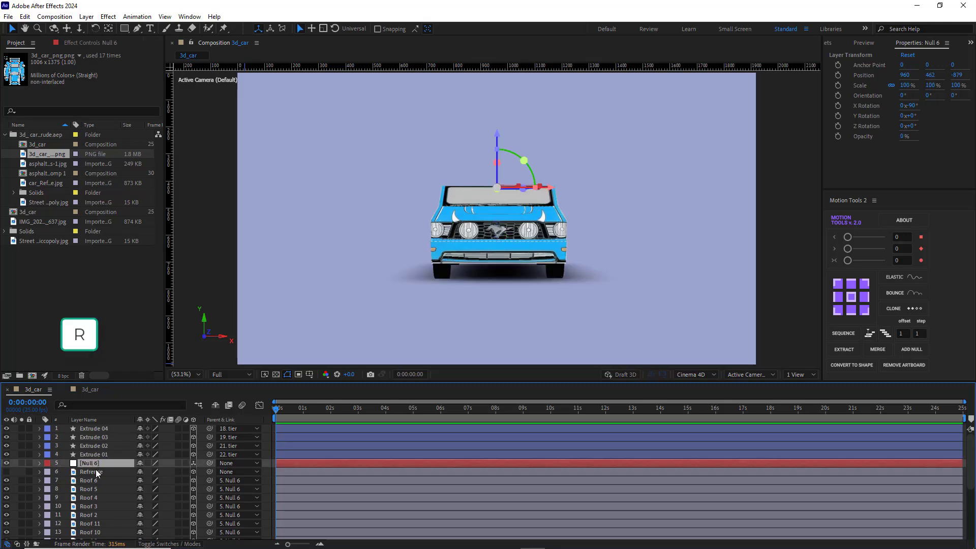
pyautogui.moveTo(151, 497)
pyautogui.mouseDown()
pyautogui.moveTo(177, 497)
pyautogui.moveTo(148, 480)
pyautogui.moveTo(151, 497)
pyautogui.moveTo(141, 497)
pyautogui.mouseUp()
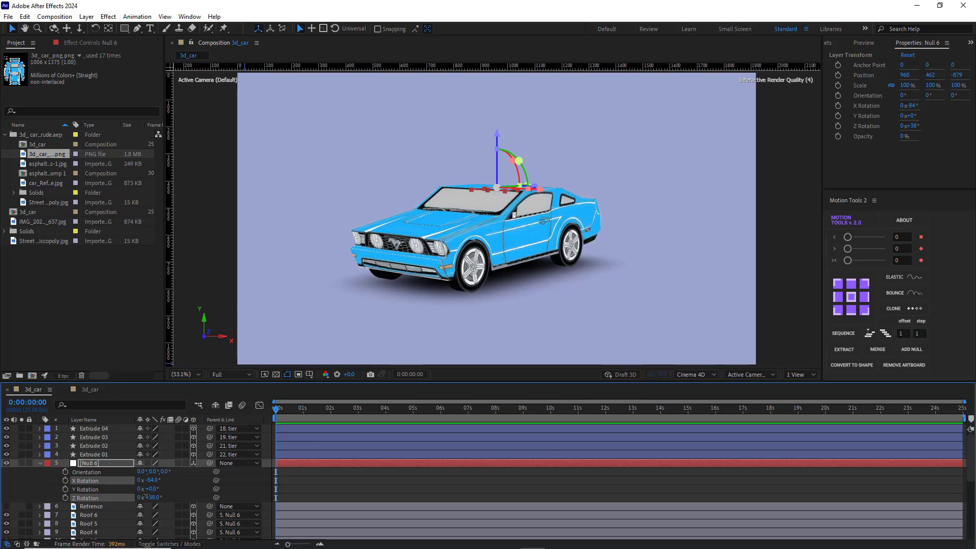
# Step: Keyframe one full turn of Null 6's Z Rotation, from 0x+38° at 0 seconds to 1x+38° at 4 seconds
pyautogui.click(64, 499)
pyautogui.click(301, 408)
pyautogui.moveTo(331, 413); pyautogui.dragTo(385, 419)
pyautogui.press('F2')
pyautogui.write('1')
pyautogui.press('Return')
# Step: End the work area at 4 seconds and preview the car's rotation
pyautogui.press('n')
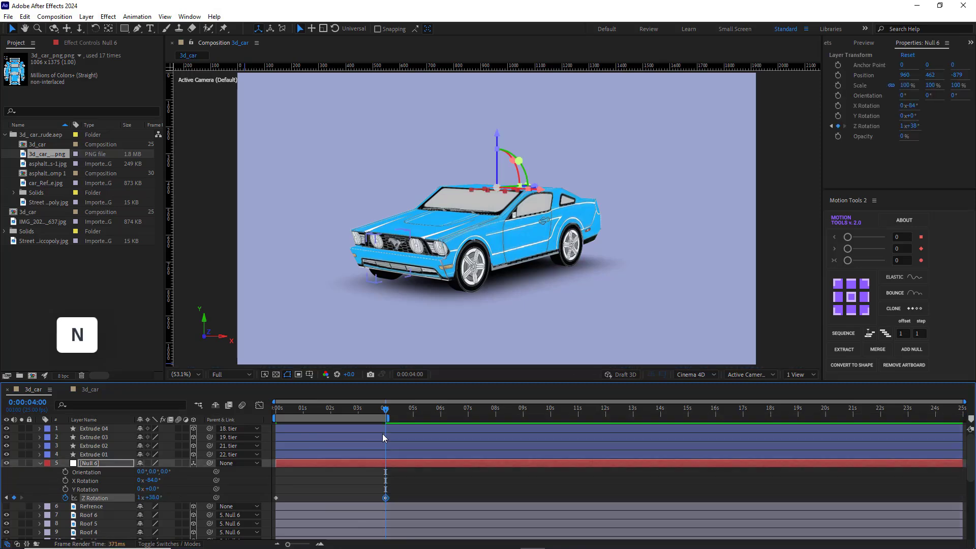
pyautogui.press('space')
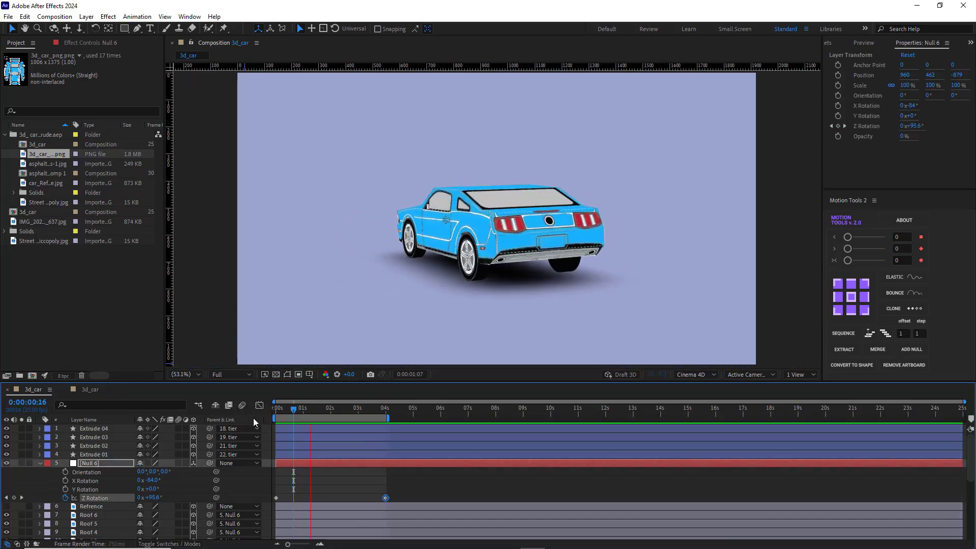